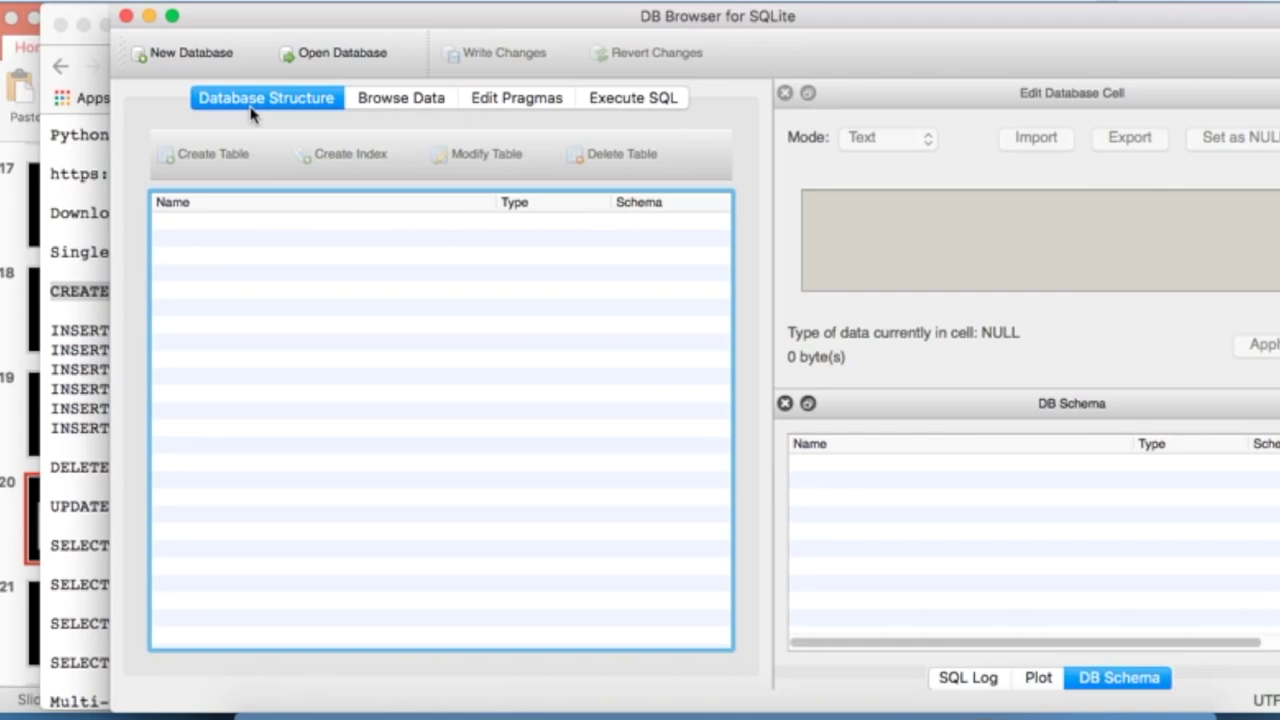
- Create a new database file named py4efun and save it on the Desktop
{"action": "left_click", "coordinate": [194, 58]}
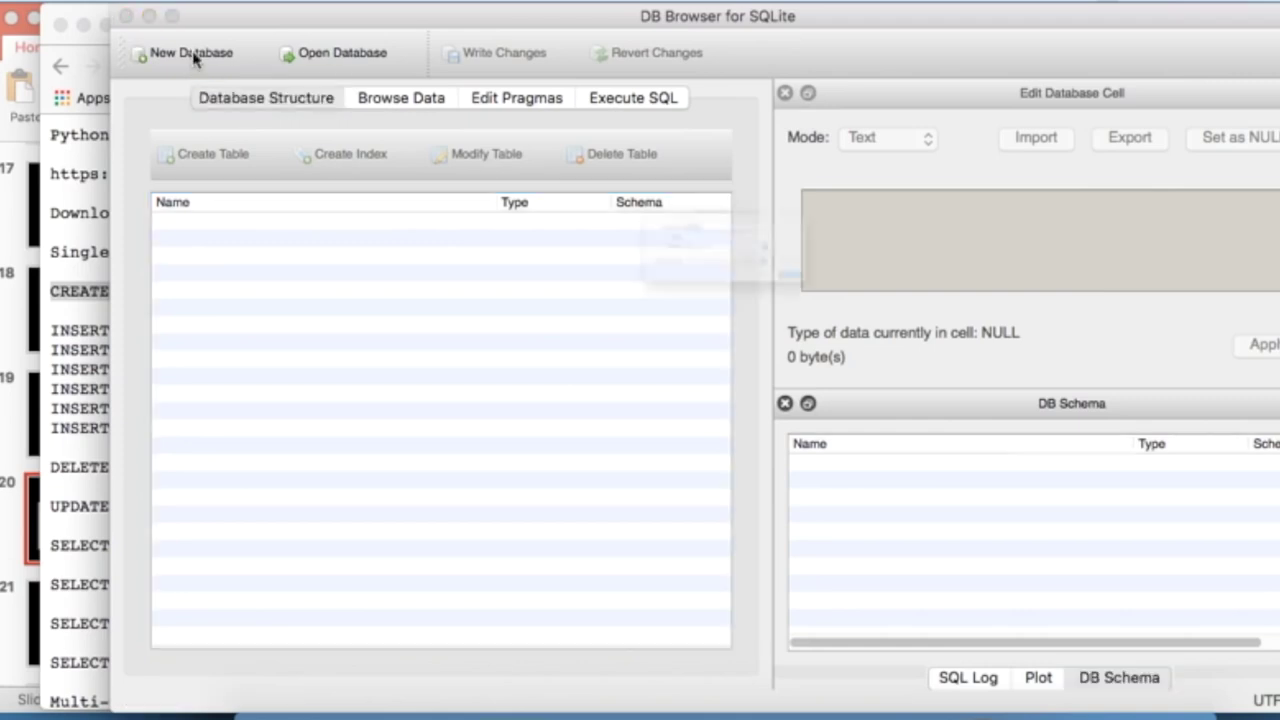
{"action": "left_click", "coordinate": [745, 252]}
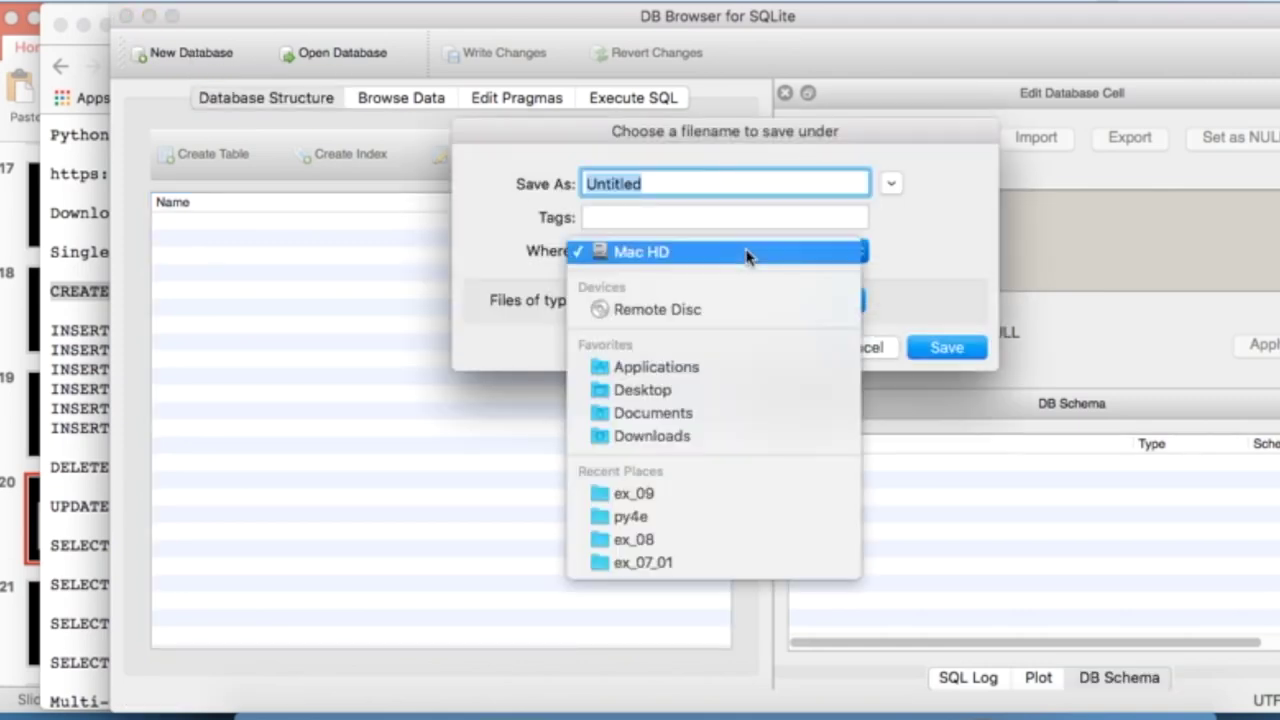
{"action": "left_click", "coordinate": [698, 392]}
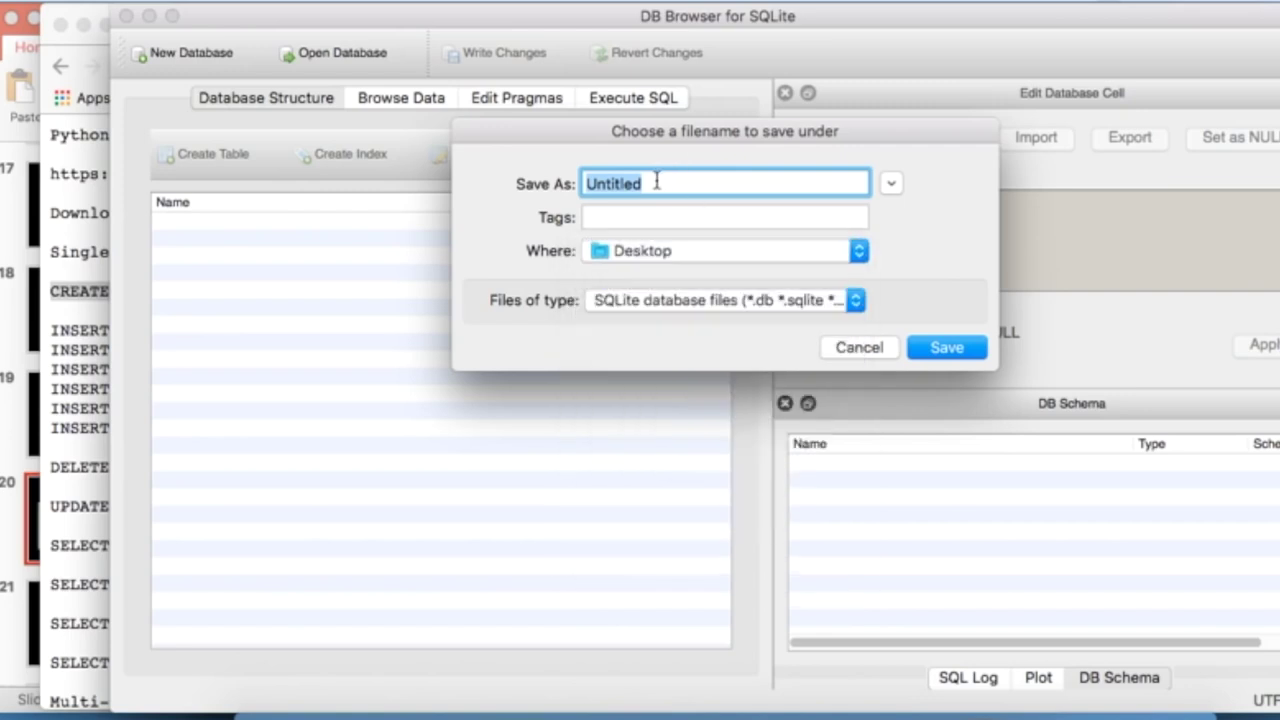
{"action": "type", "text": "py"}
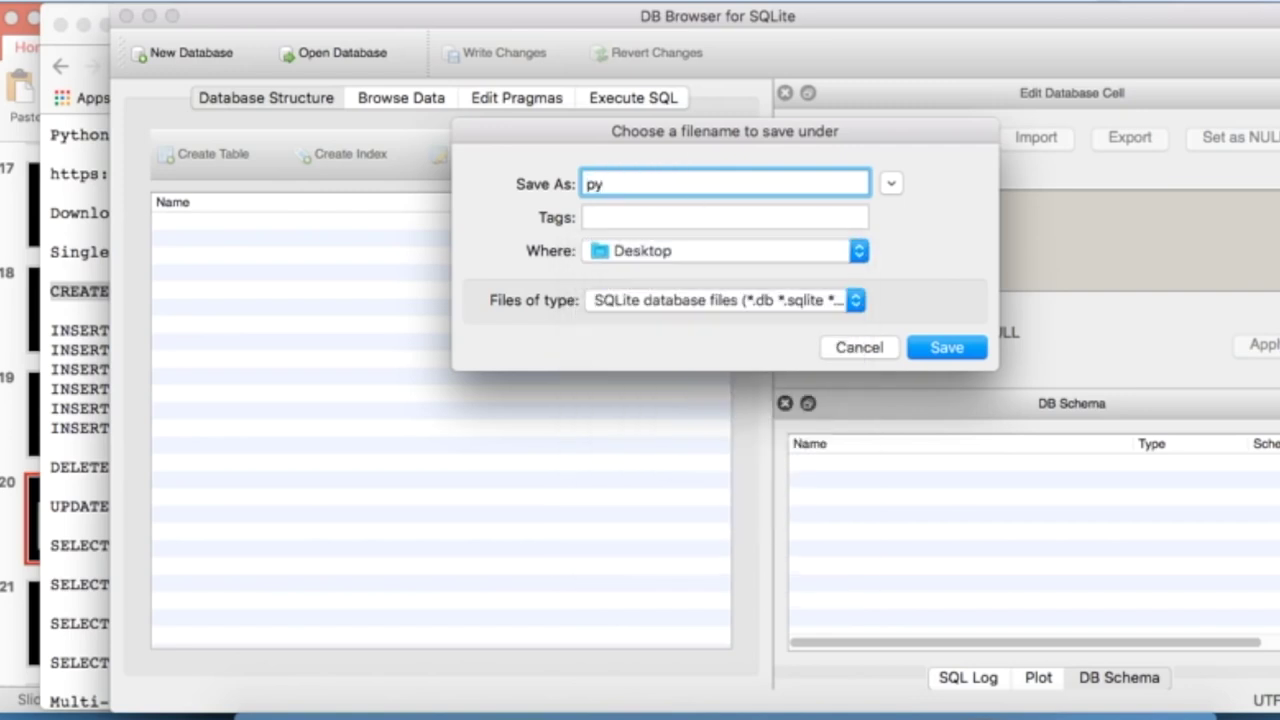
{"action": "type", "text": "4efun"}
{"action": "left_click", "coordinate": [960, 354]}
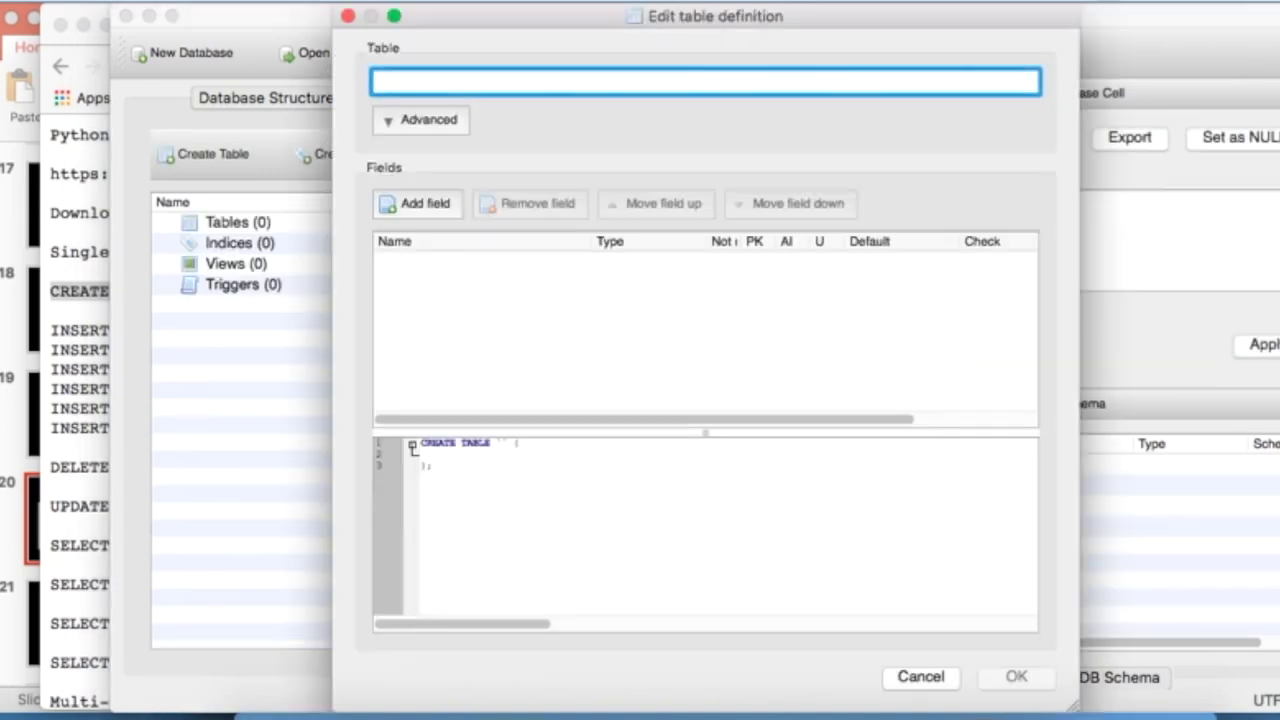
{"action": "left_click_drag", "start_coordinate": [1265, 27], "coordinate": [1068, 28]}
{"action": "left_click", "coordinate": [1183, 30]}
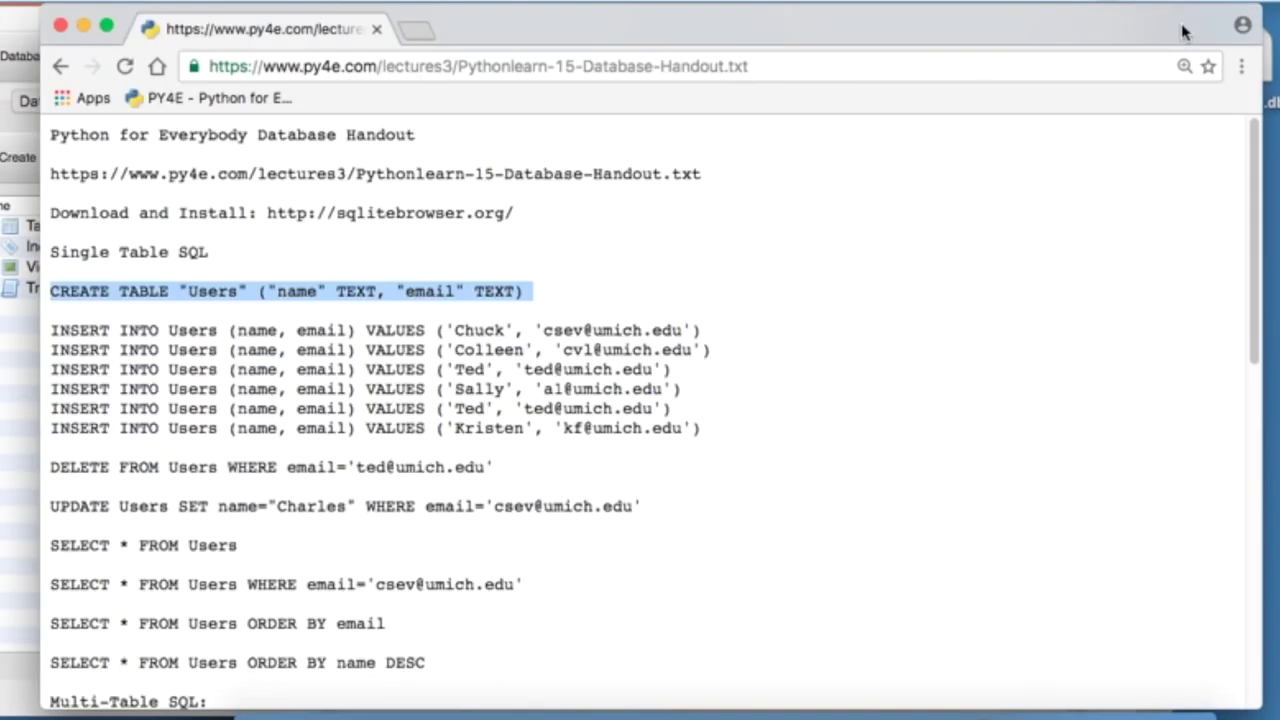
{"action": "left_click_drag", "start_coordinate": [1183, 30], "coordinate": [1035, 110]}
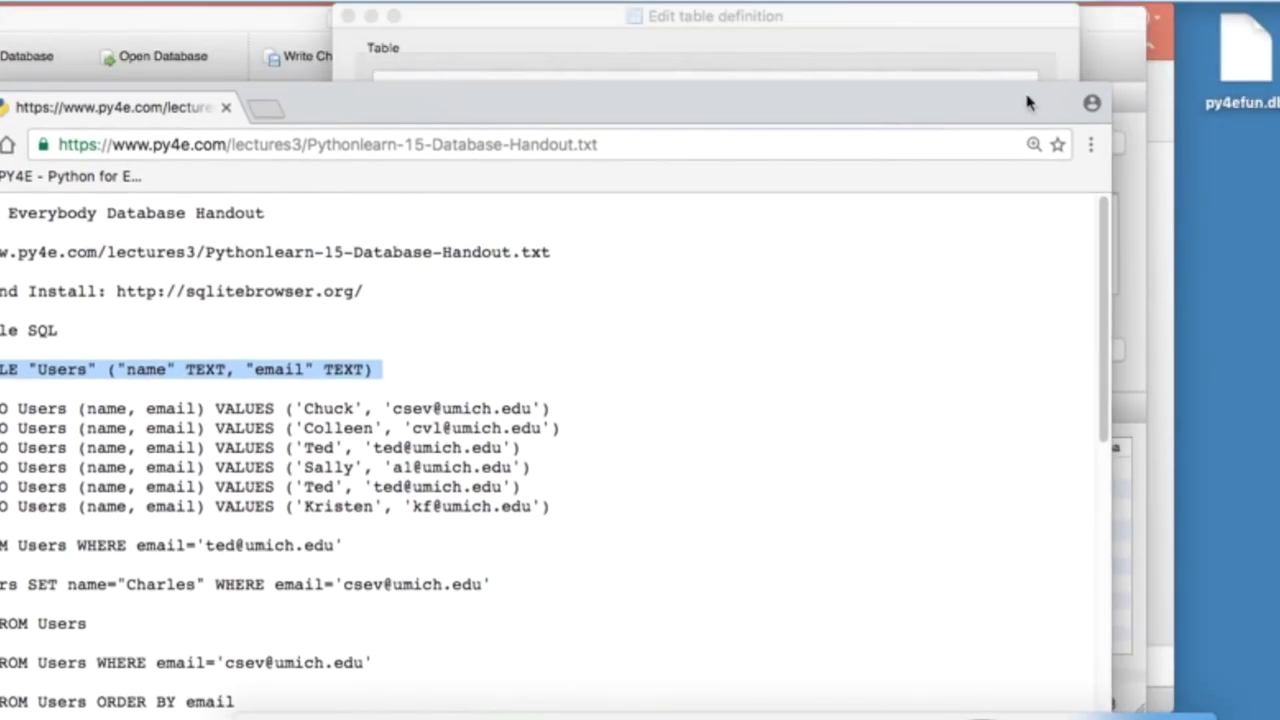
{"action": "left_click_drag", "start_coordinate": [975, 97], "coordinate": [1279, 20]}
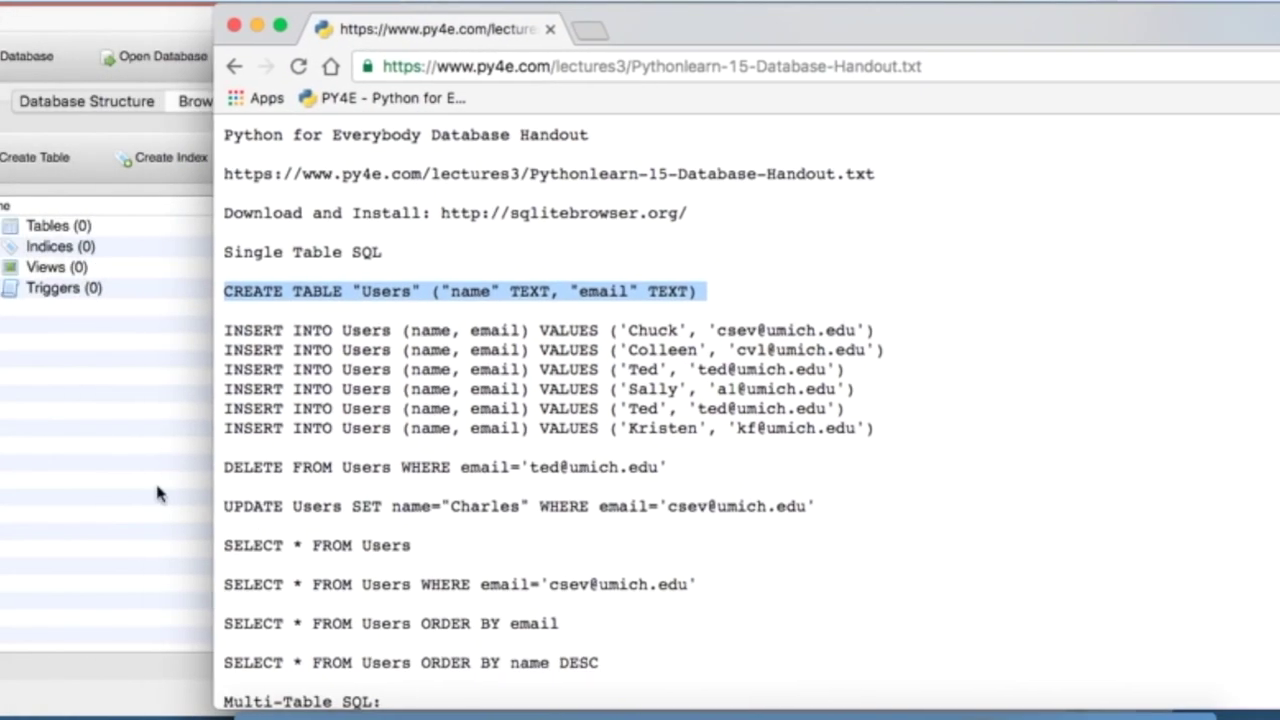
{"action": "left_click", "coordinate": [69, 466]}
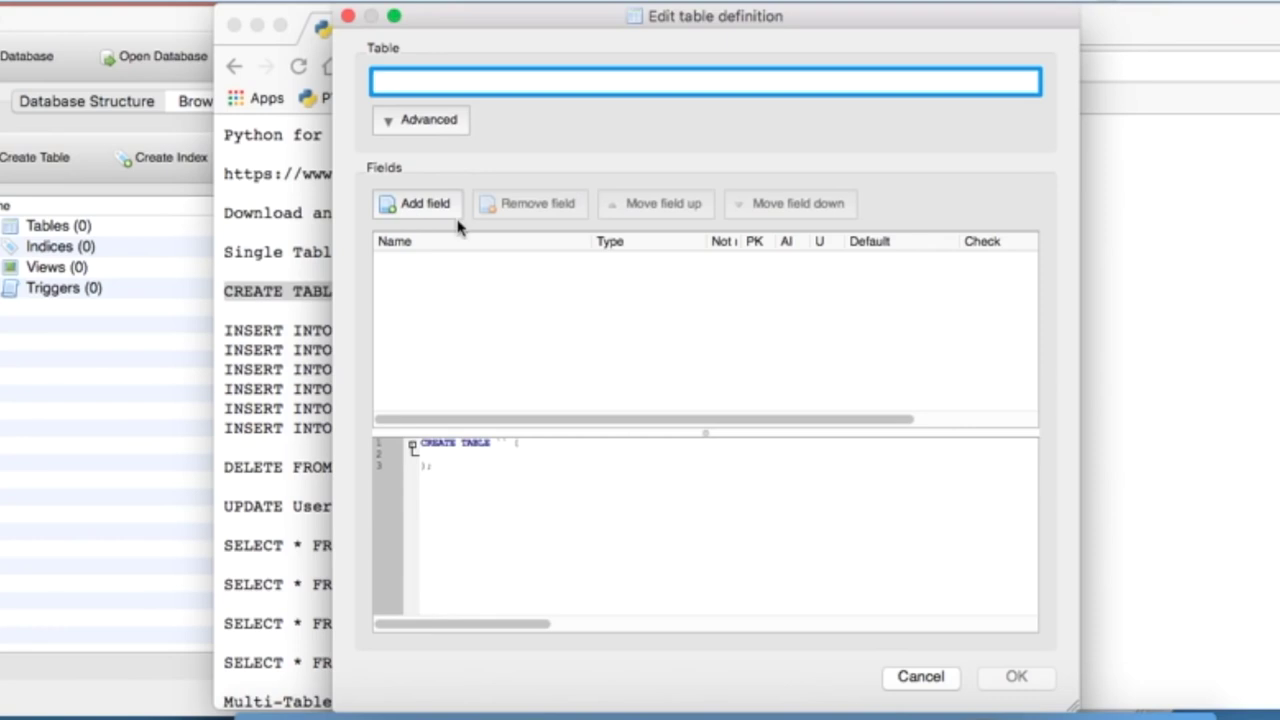
{"action": "left_click", "coordinate": [267, 254]}
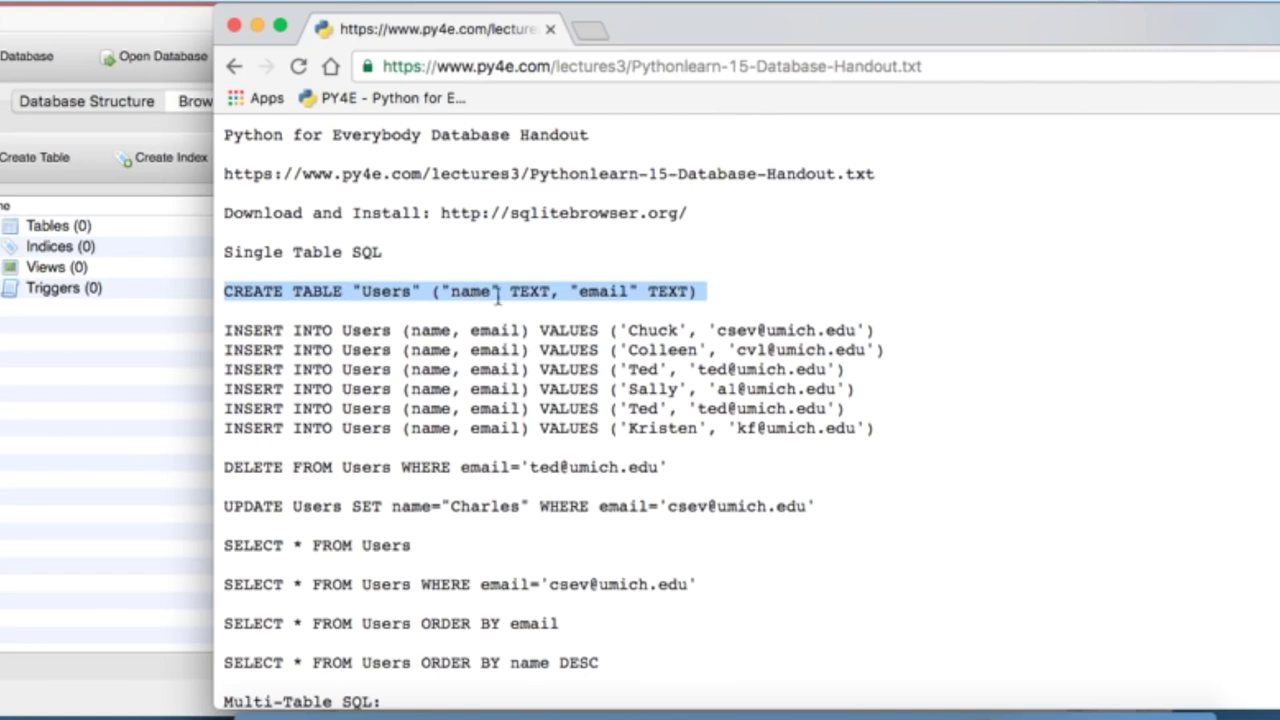
{"action": "key", "text": "super+Tab"}
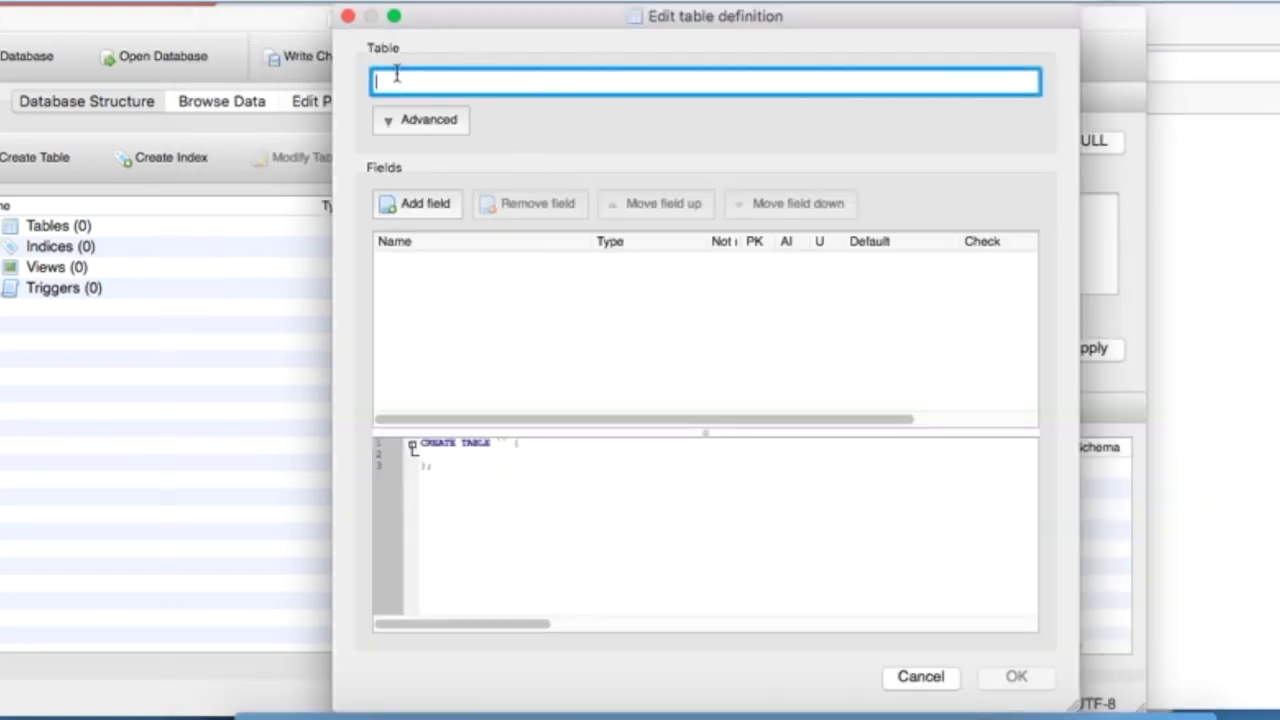
- Name the new table Users and add a TEXT field called name
{"action": "type", "text": "Users"}
{"action": "left_click", "coordinate": [437, 205]}
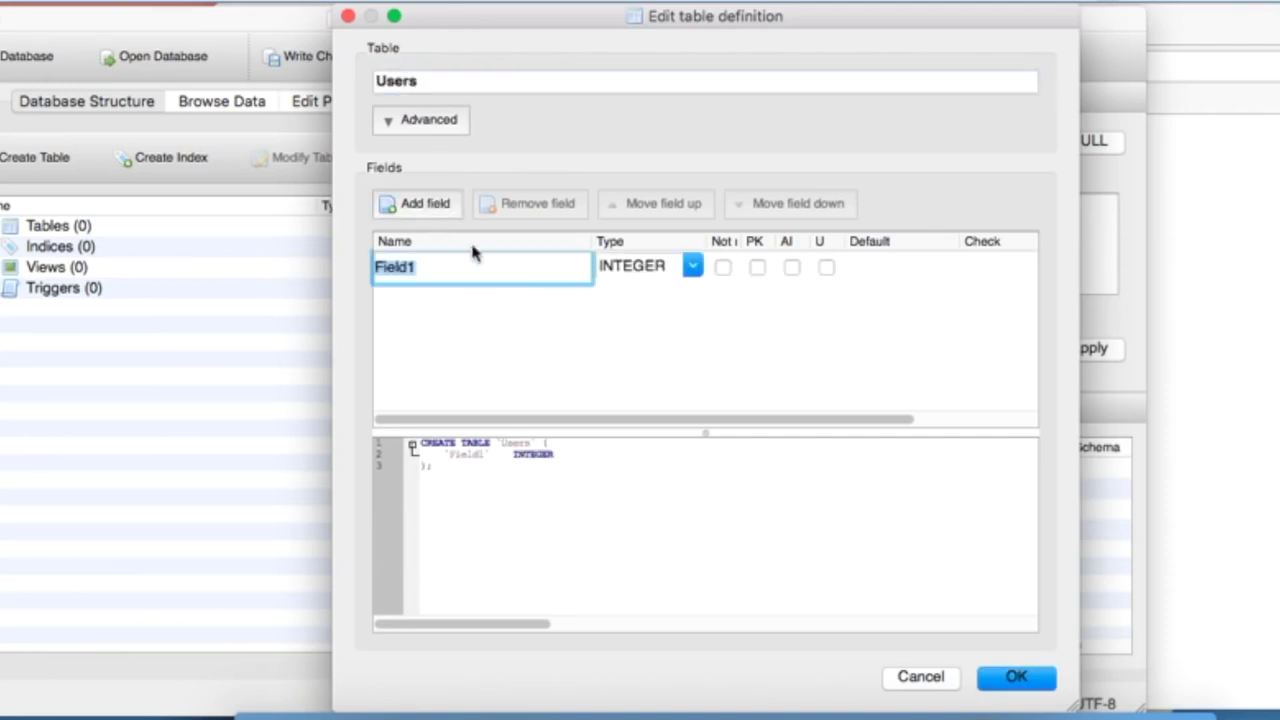
{"action": "type", "text": "name"}
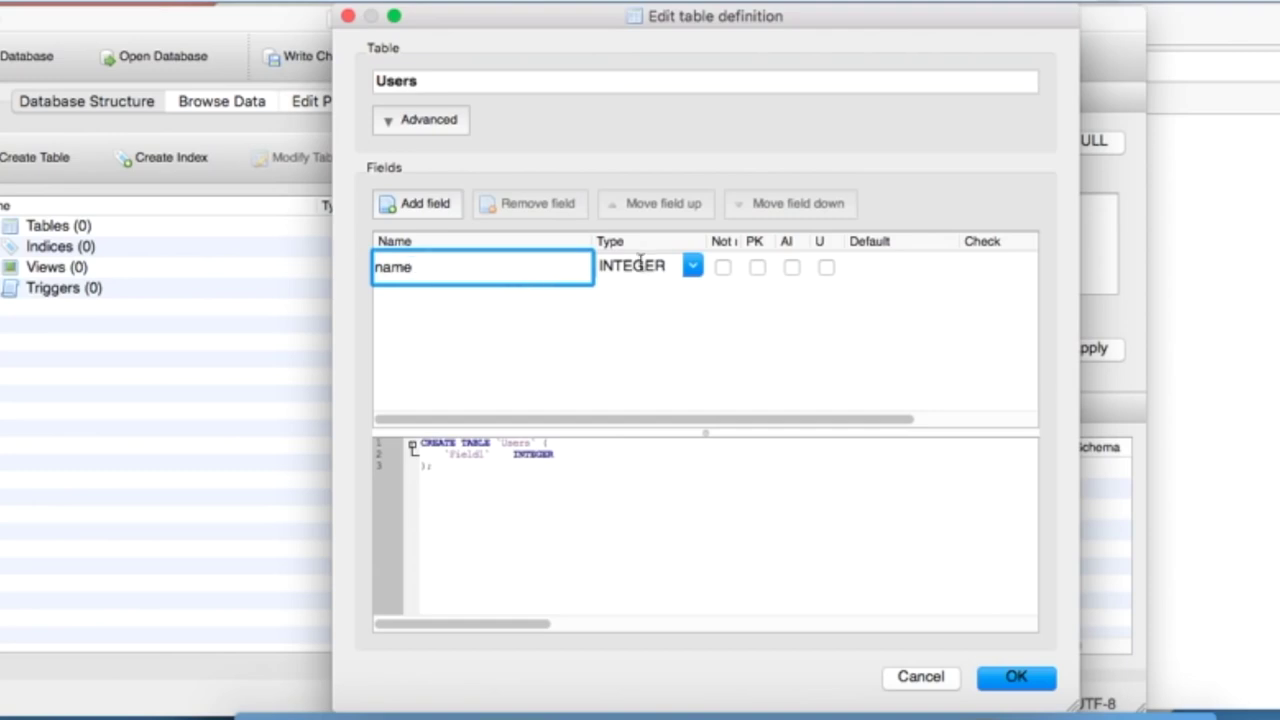
{"action": "left_click", "coordinate": [692, 268]}
{"action": "left_click", "coordinate": [666, 303]}
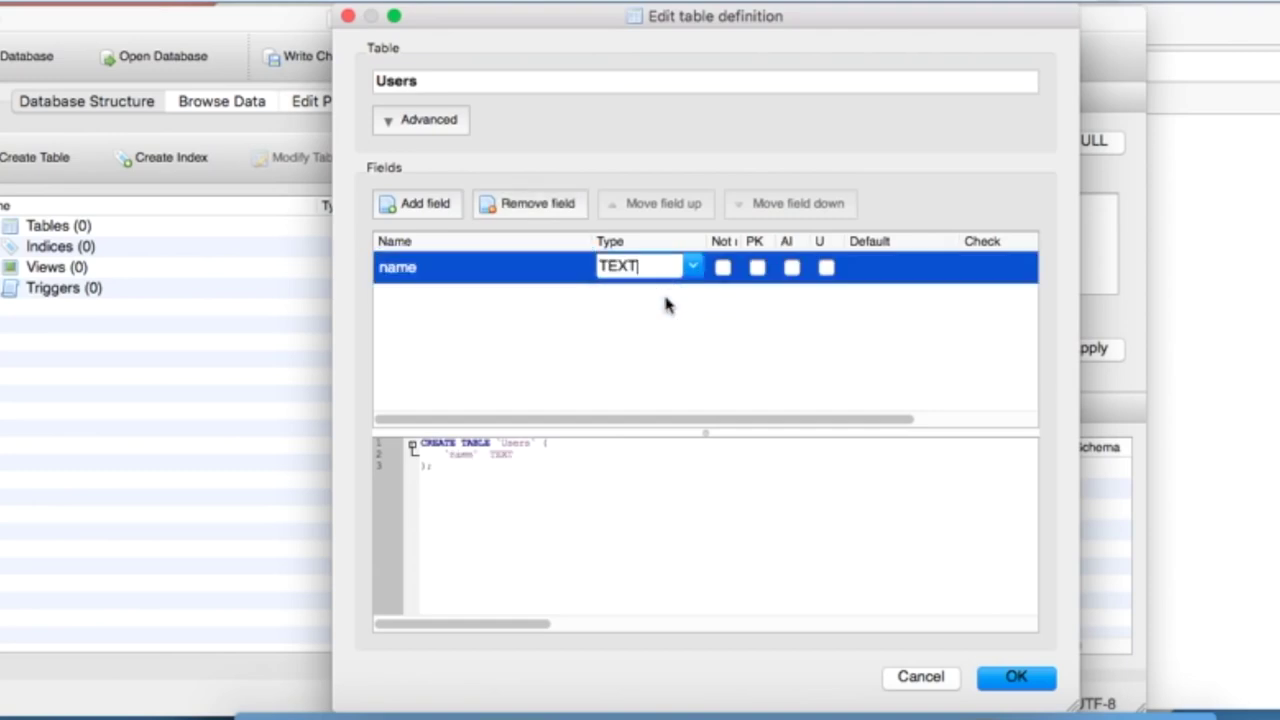
- Add a second TEXT field called email and confirm creating the Users table
{"action": "left_click", "coordinate": [412, 210]}
{"action": "type", "text": "email"}
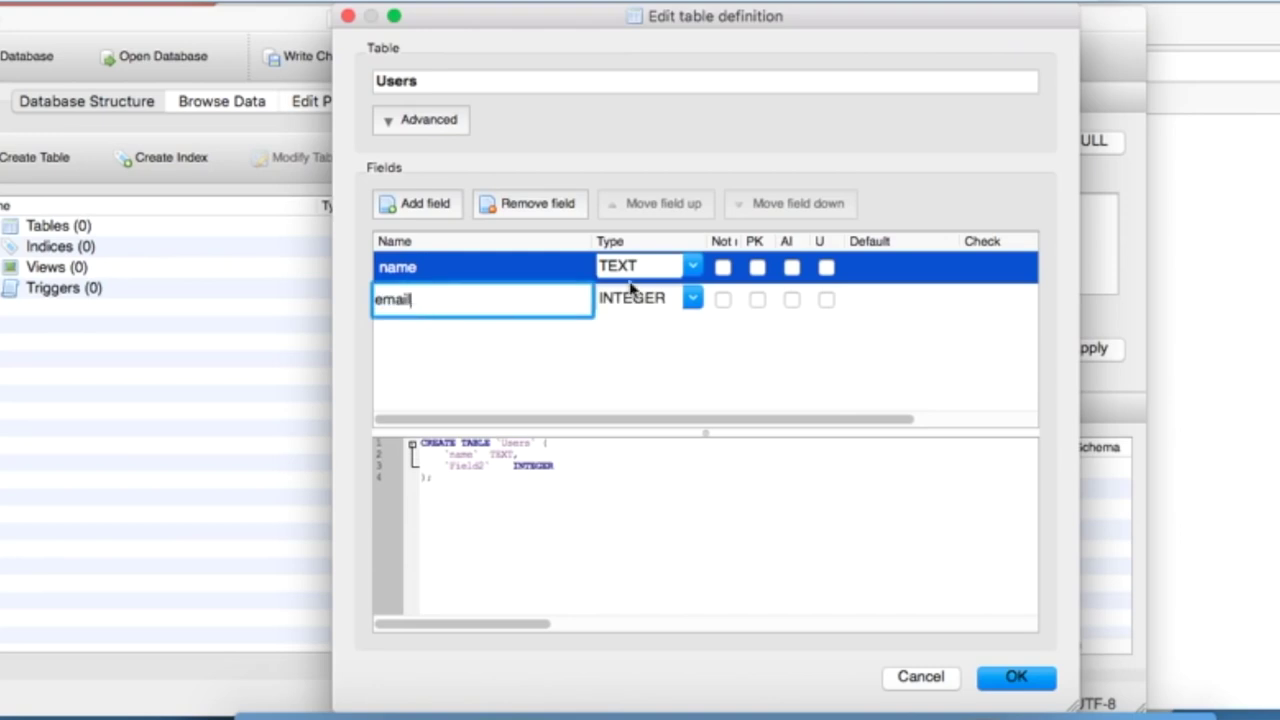
{"action": "left_click", "coordinate": [692, 299]}
{"action": "left_click", "coordinate": [660, 334]}
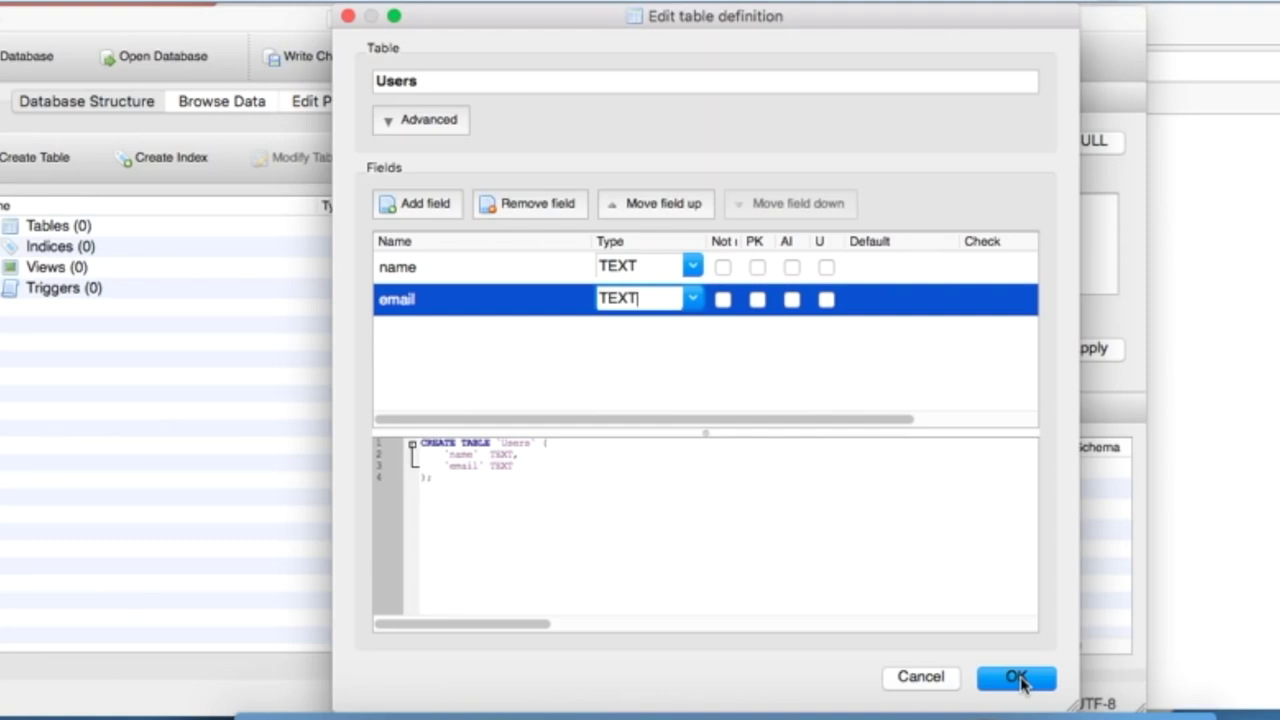
{"action": "left_click", "coordinate": [693, 299]}
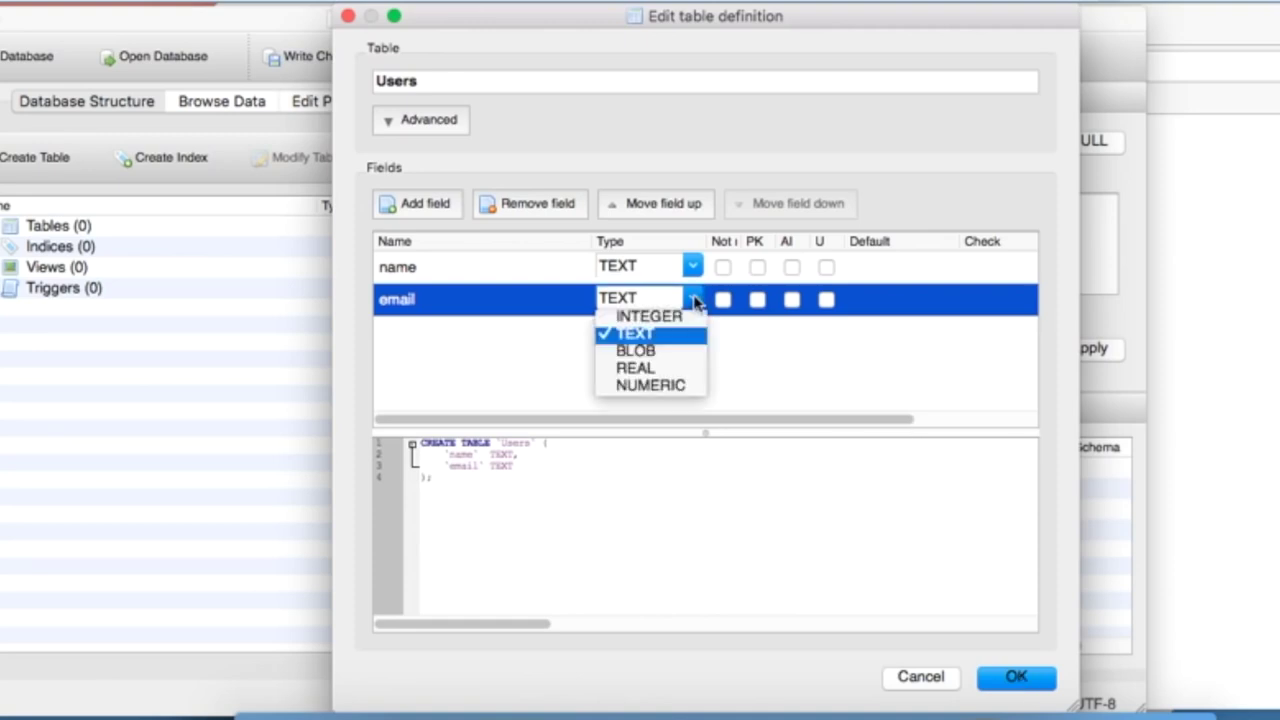
{"action": "left_click", "coordinate": [696, 303]}
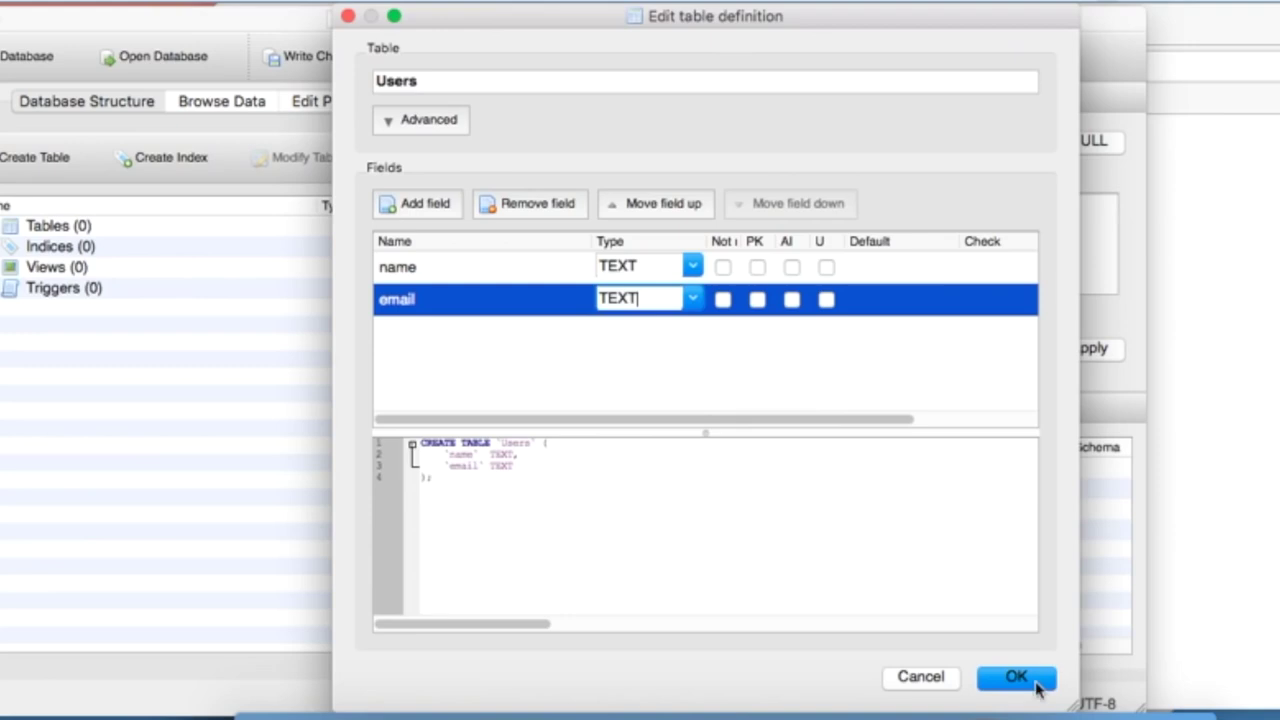
{"action": "left_click_drag", "start_coordinate": [430, 478], "coordinate": [409, 443]}
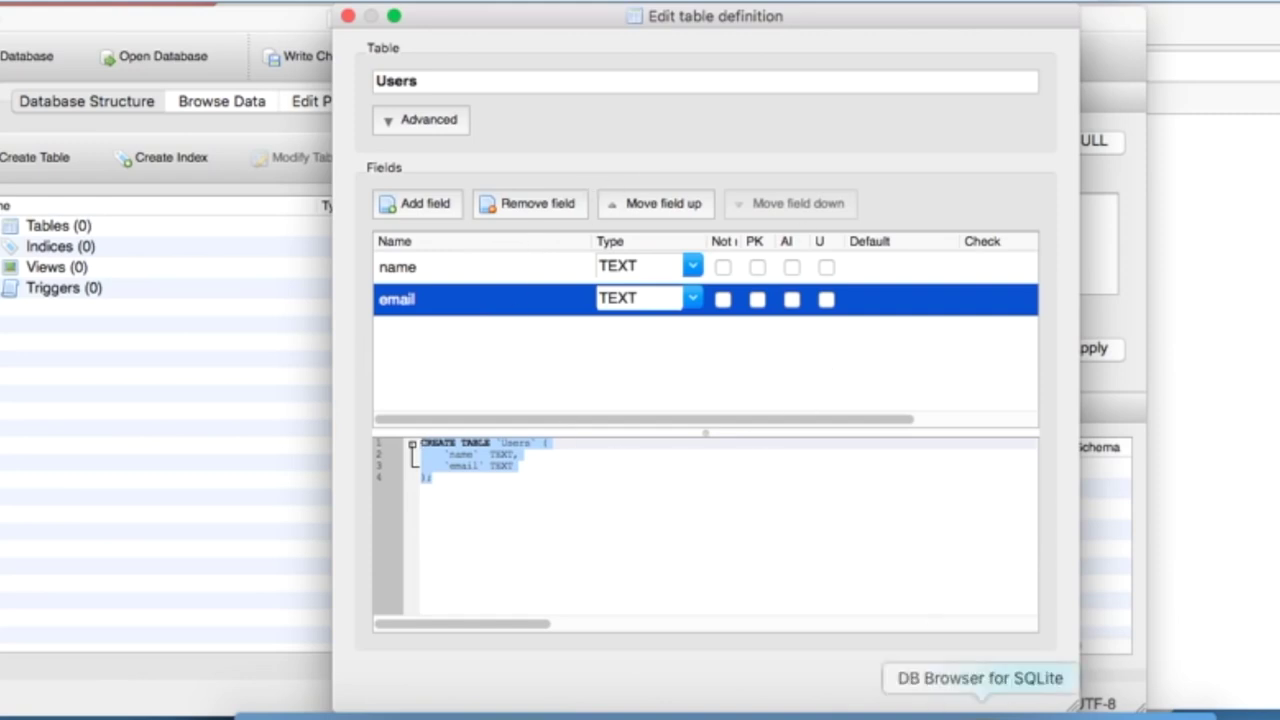
{"action": "left_click", "coordinate": [1017, 678]}
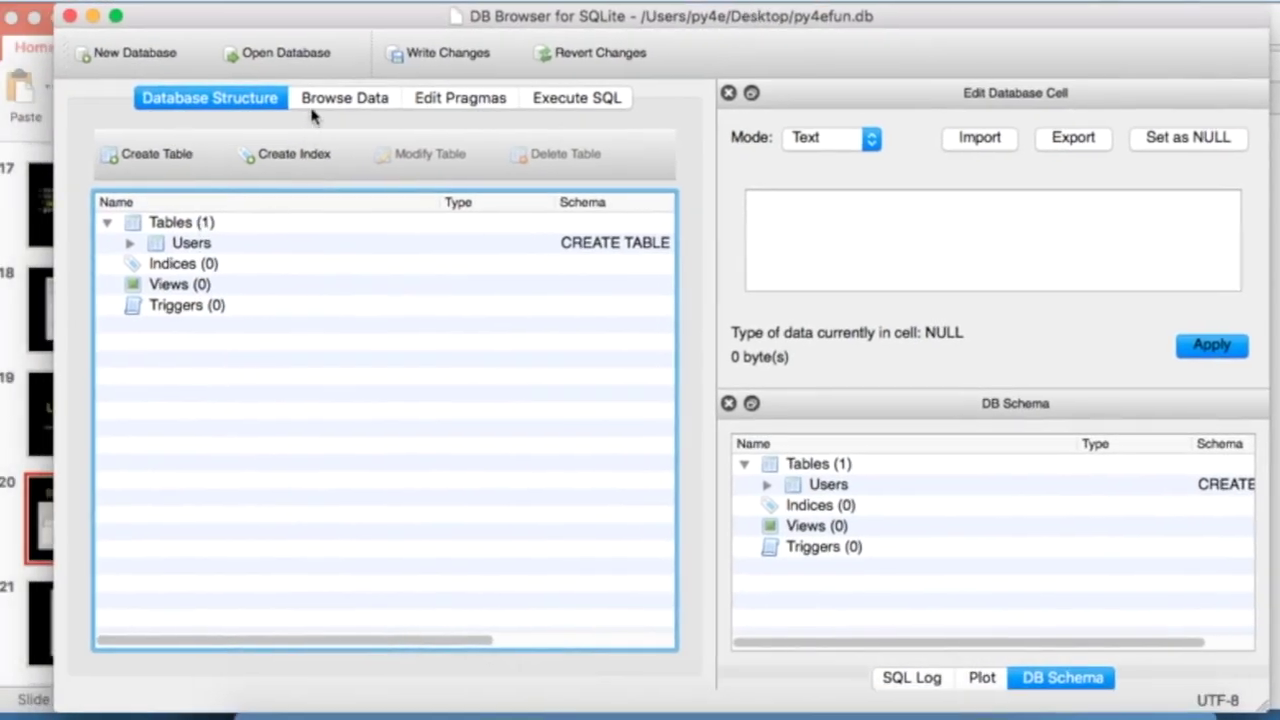
- Check the empty Users table in Browse Data, then return to the structure view and the slides
{"action": "left_click", "coordinate": [330, 104]}
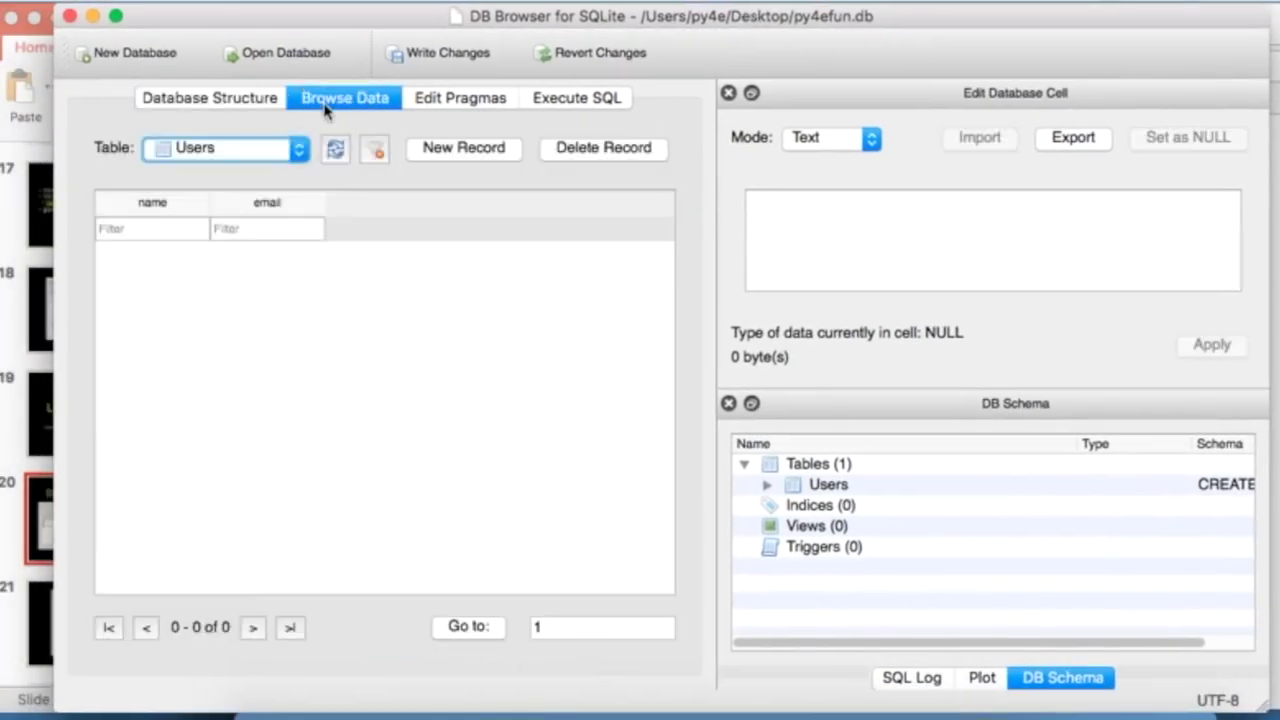
{"action": "left_click", "coordinate": [252, 155]}
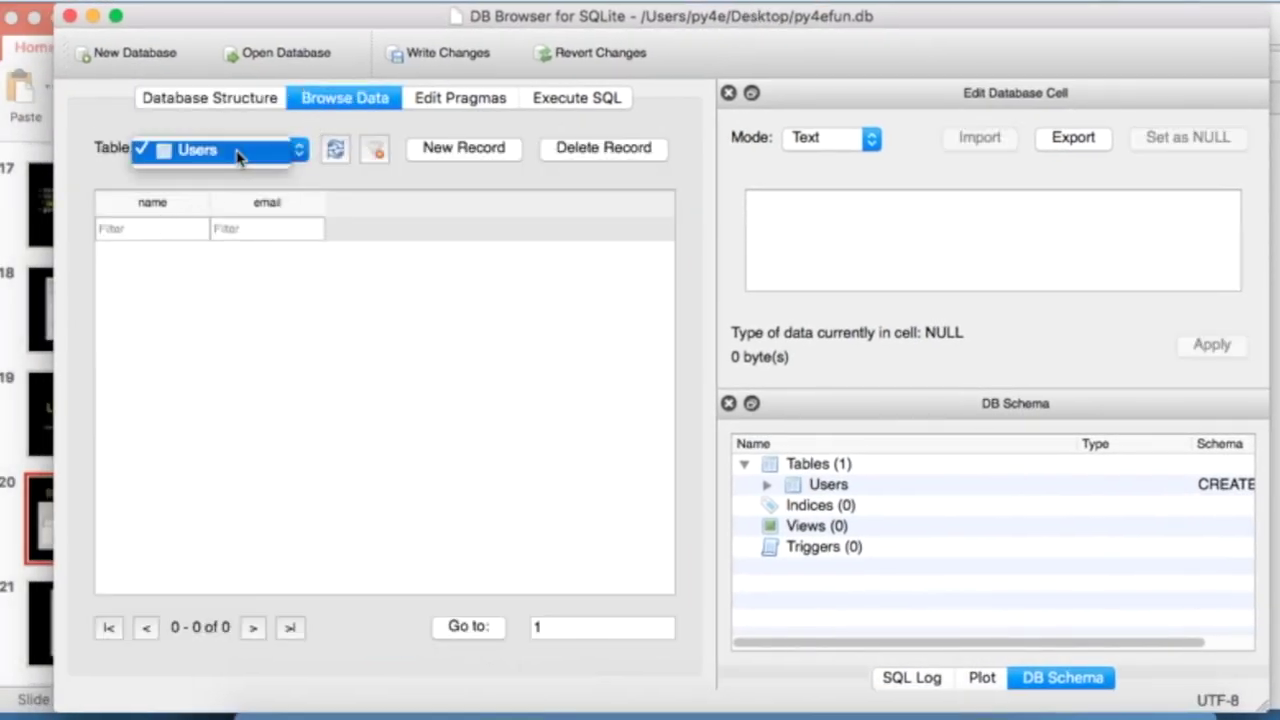
{"action": "left_click", "coordinate": [200, 150]}
{"action": "left_click", "coordinate": [220, 99]}
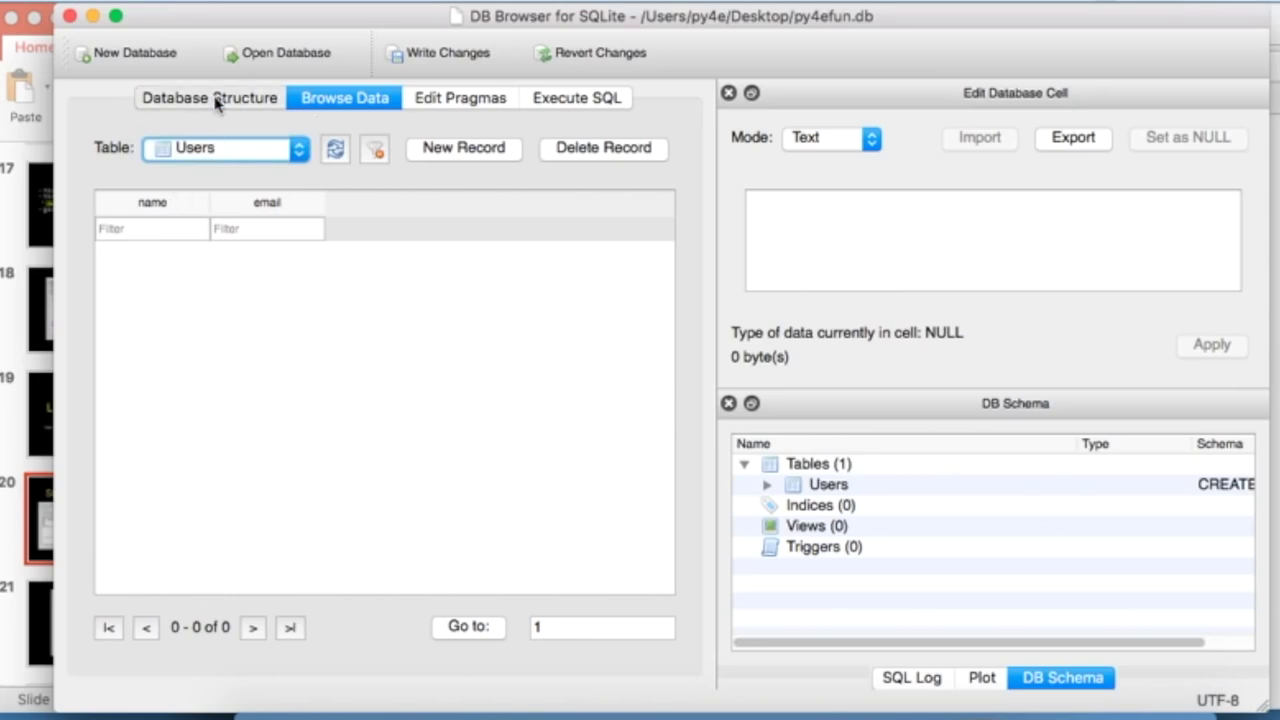
{"action": "left_click", "coordinate": [128, 247]}
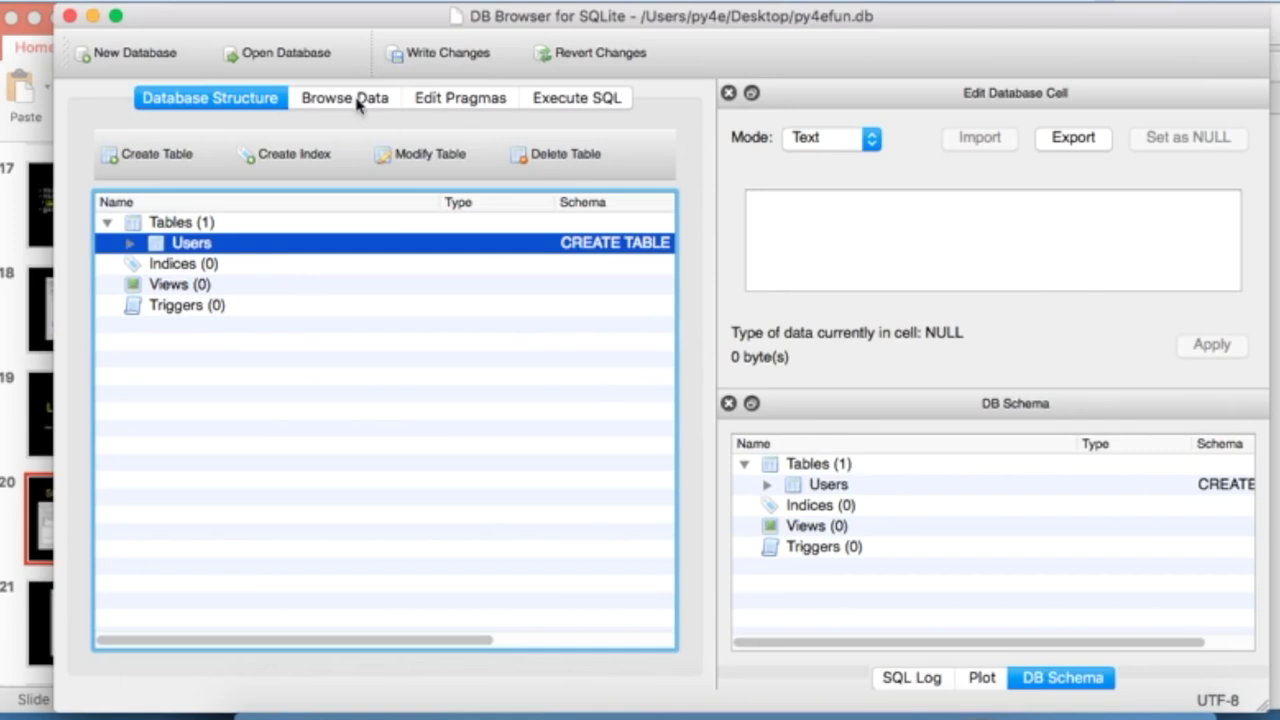
{"action": "left_click", "coordinate": [10, 212]}
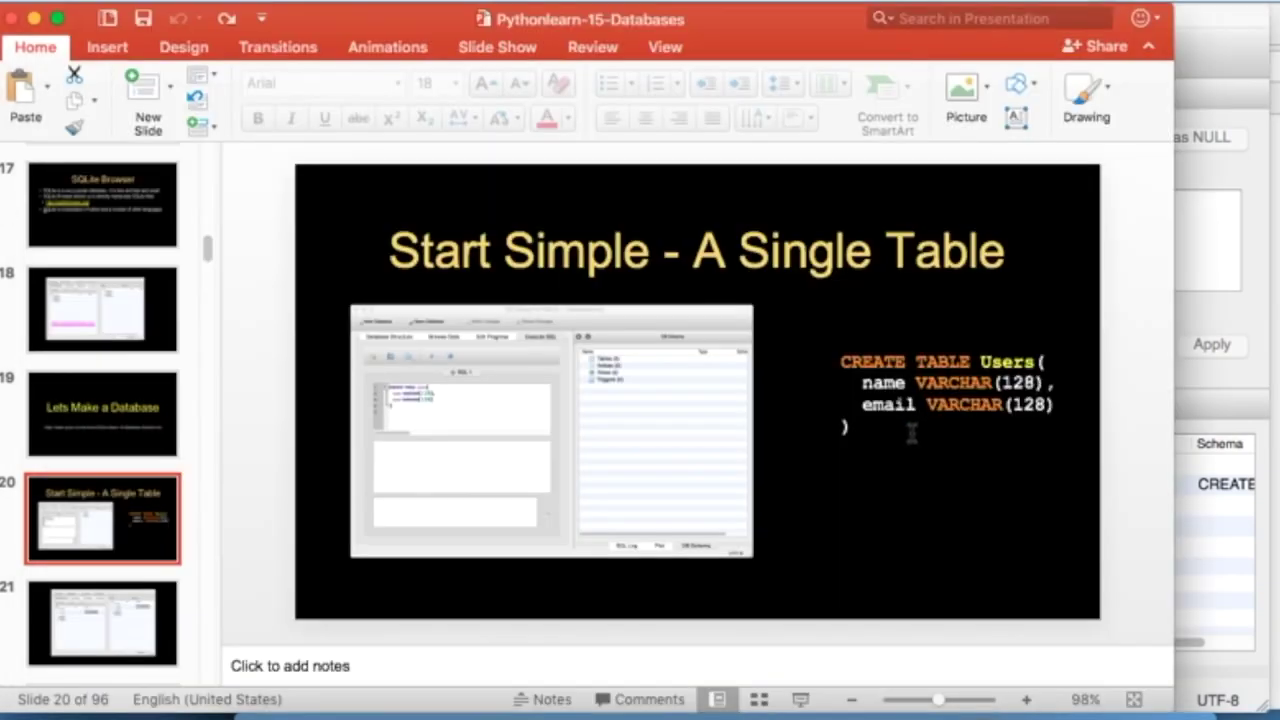
- Bring the py4efun database window back in front, showing the Users table
{"action": "key", "text": "super+Tab"}
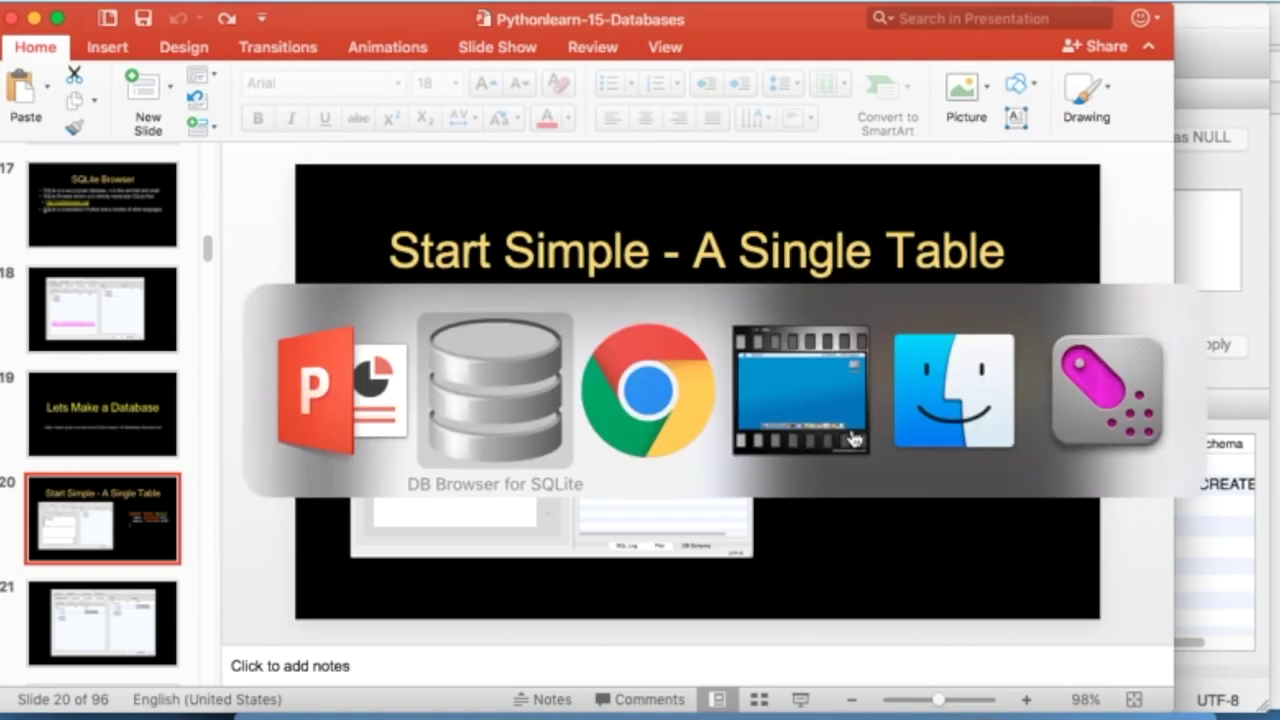
{"action": "key", "text": "super+Tab"}
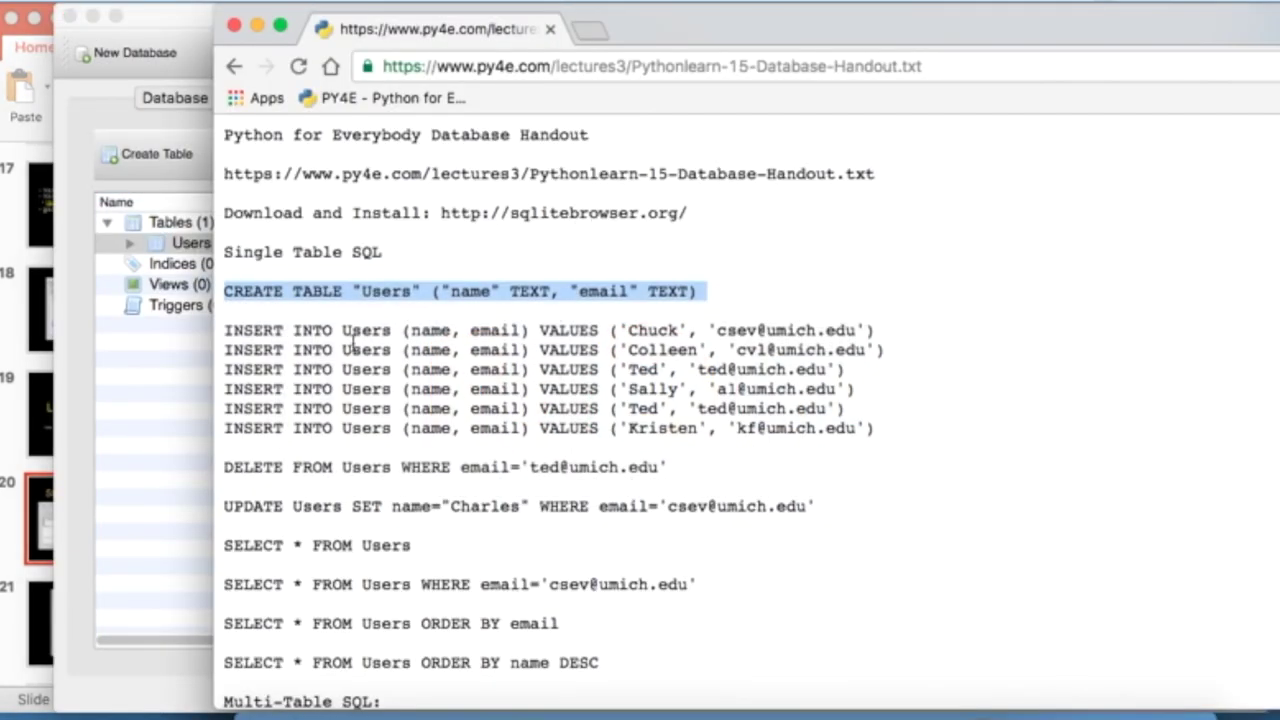
{"action": "left_click", "coordinate": [157, 397]}
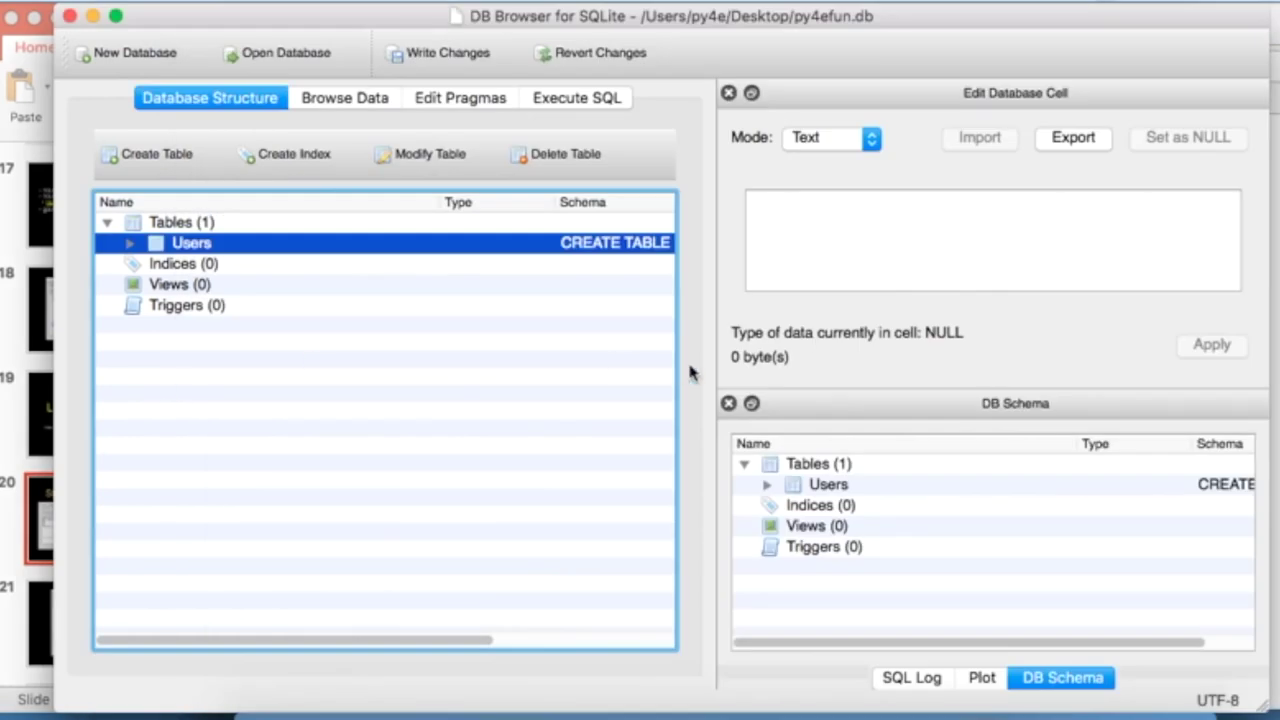
{"action": "key", "text": "super+Tab"}
{"action": "key", "text": "super+Tab"}
- Add a new Users record, filling in the person's name and e-mail address
{"action": "left_click", "coordinate": [358, 100]}
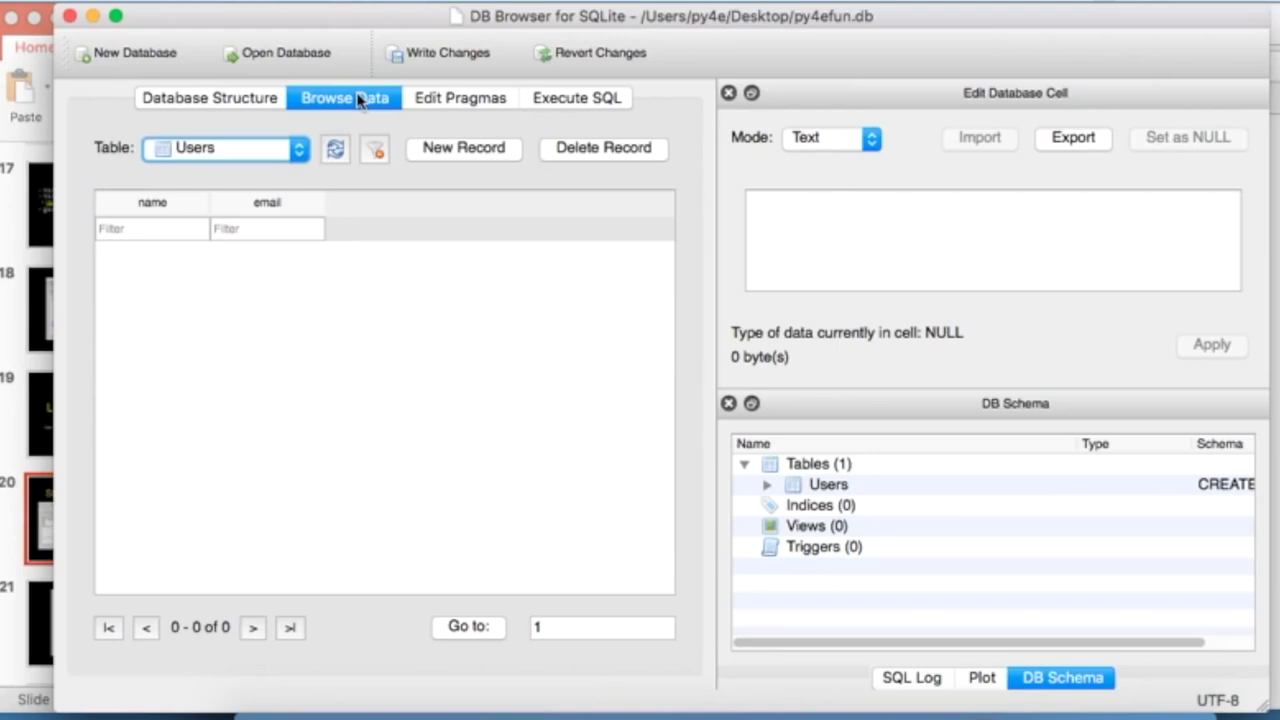
{"action": "left_click", "coordinate": [469, 148]}
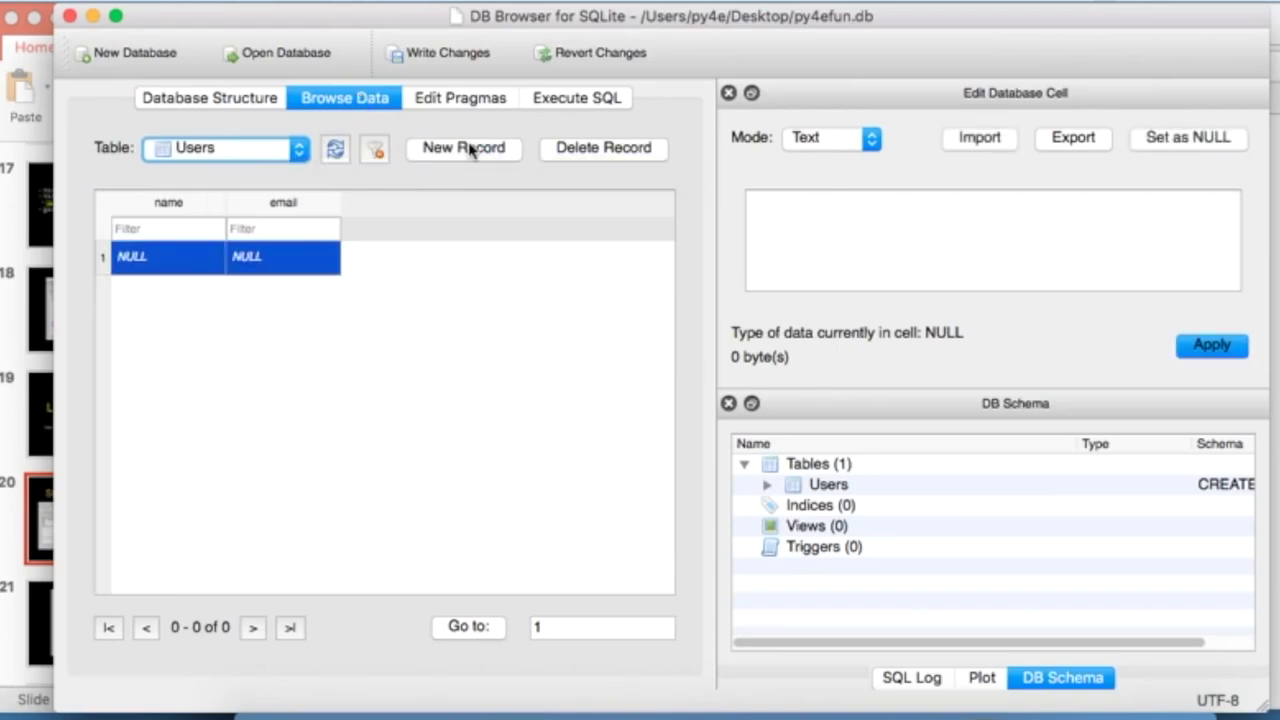
{"action": "left_click", "coordinate": [166, 257]}
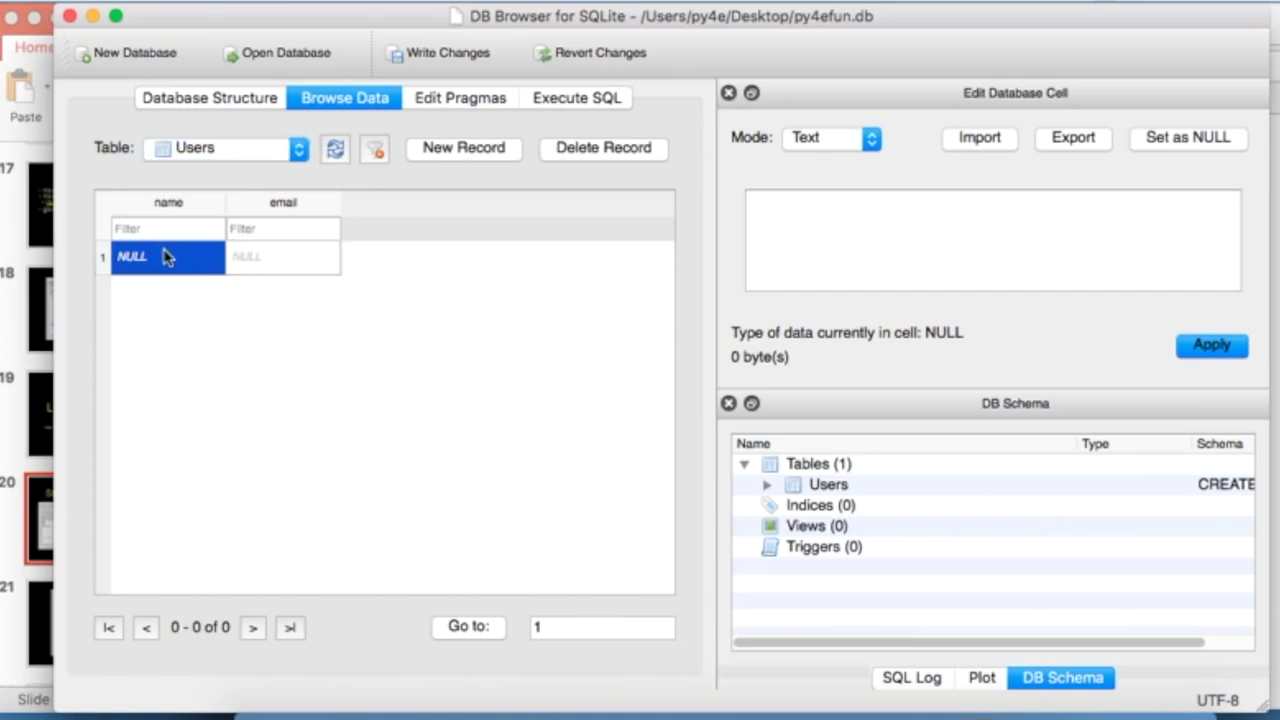
{"action": "double_click", "coordinate": [150, 257]}
{"action": "type", "text": "Cha"}
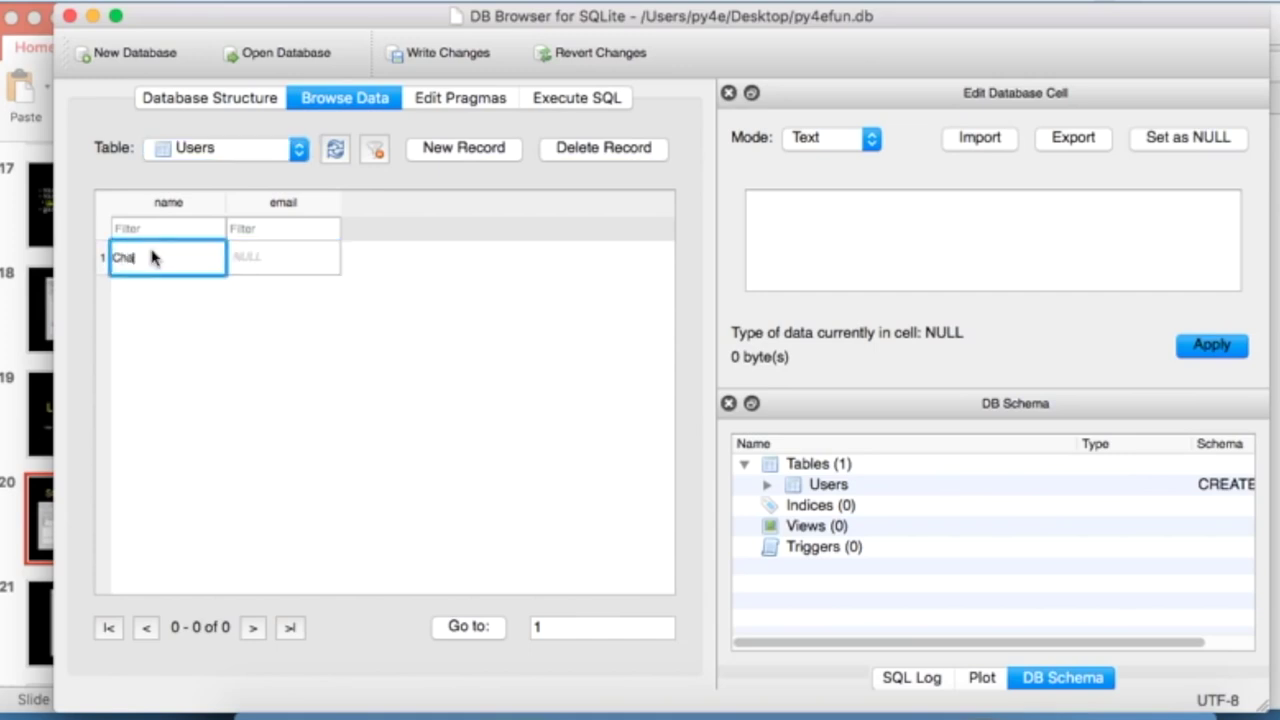
{"action": "type", "text": "rles"}
{"action": "key", "text": "Tab"}
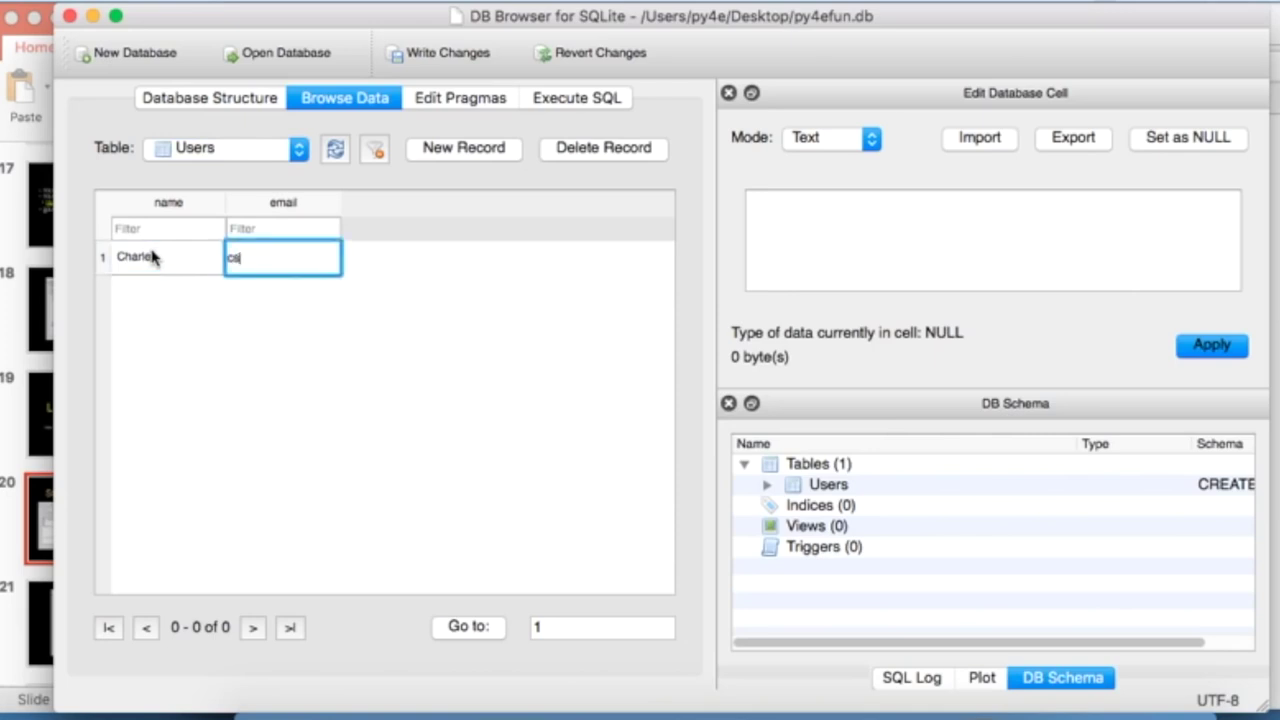
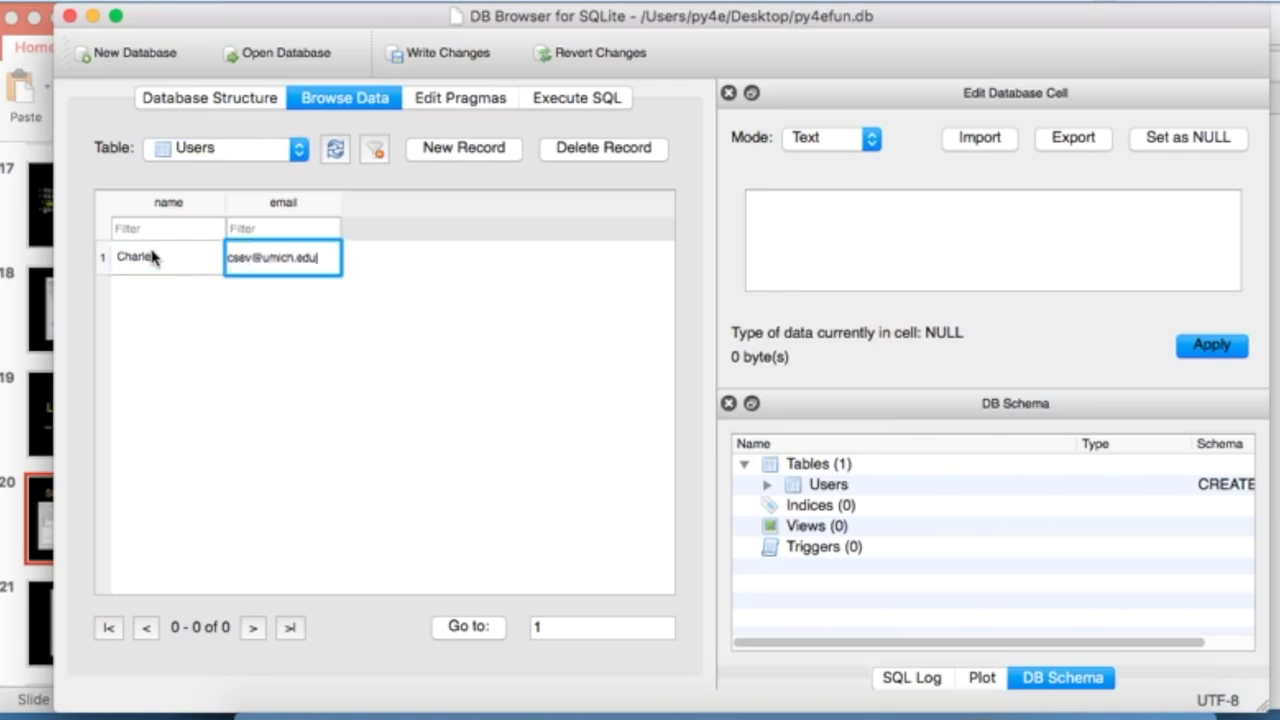
{"action": "left_click", "coordinate": [573, 358]}
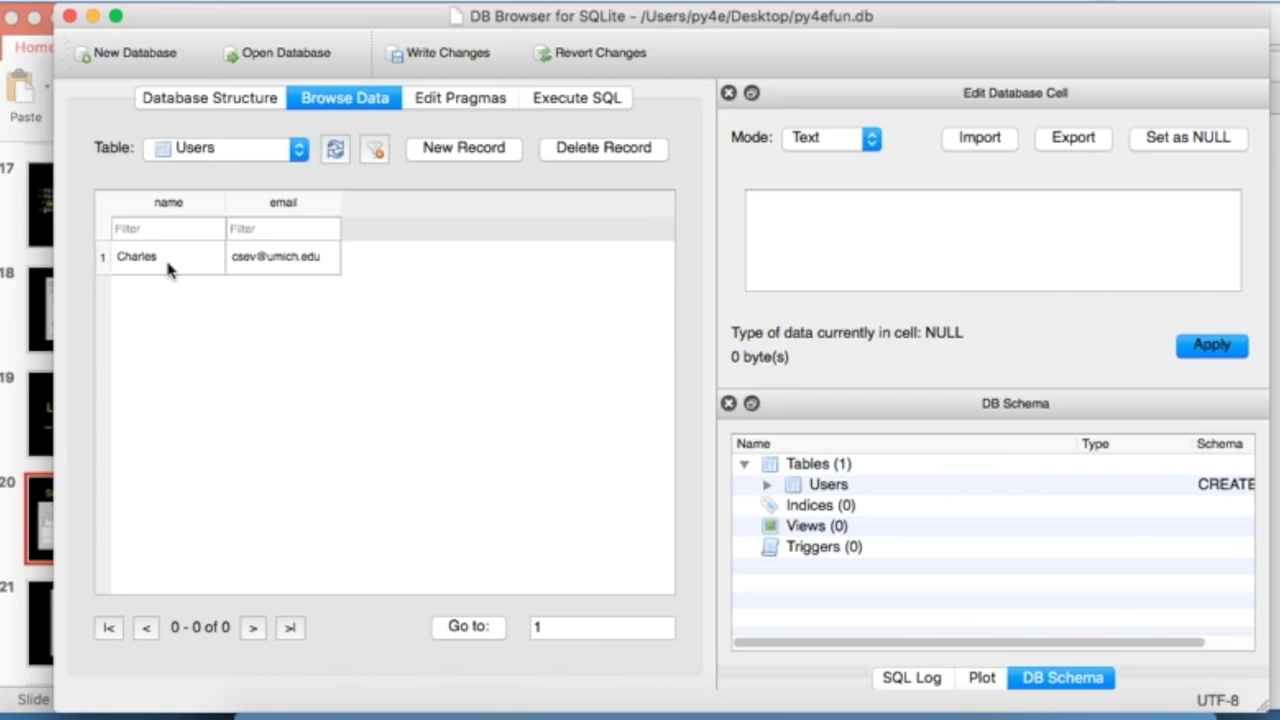
{"action": "left_click", "coordinate": [568, 100]}
- Move through the presentation to the SQL: Insert slide
{"action": "left_click", "coordinate": [14, 449]}
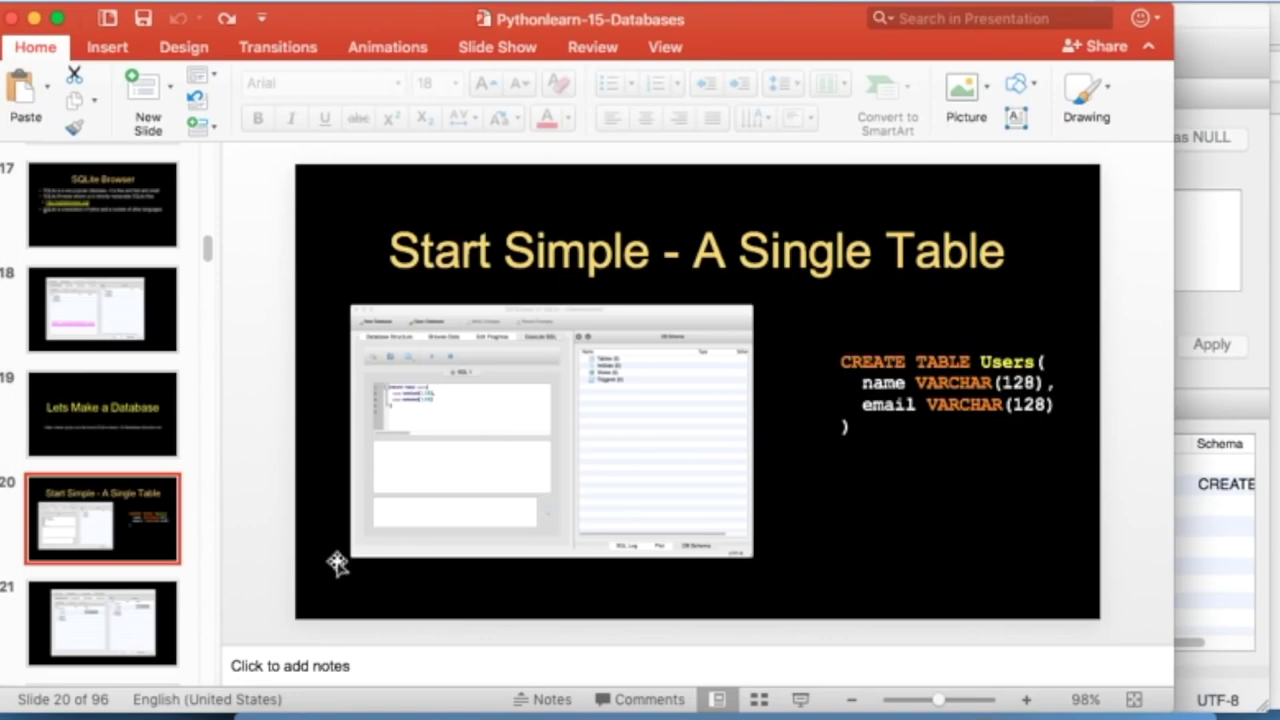
{"action": "left_click", "coordinate": [104, 650]}
{"action": "key", "text": "Down"}
{"action": "key", "text": "Down"}
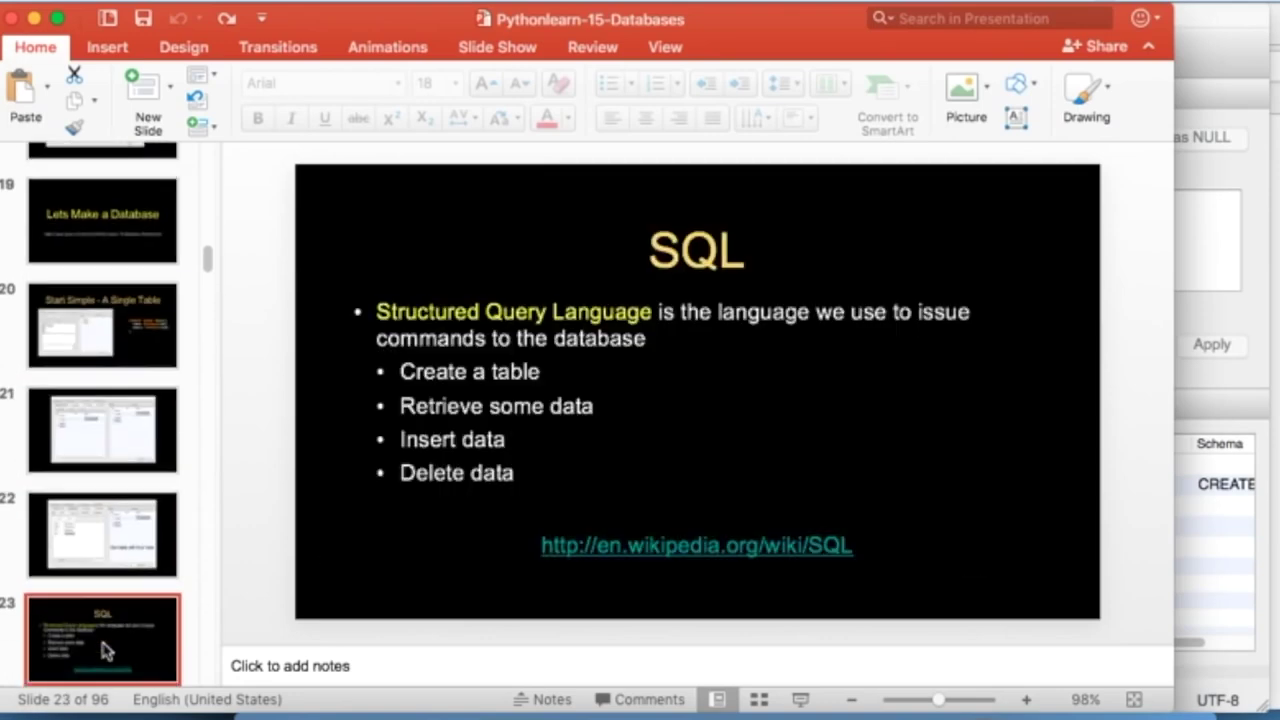
{"action": "key", "text": "Down"}
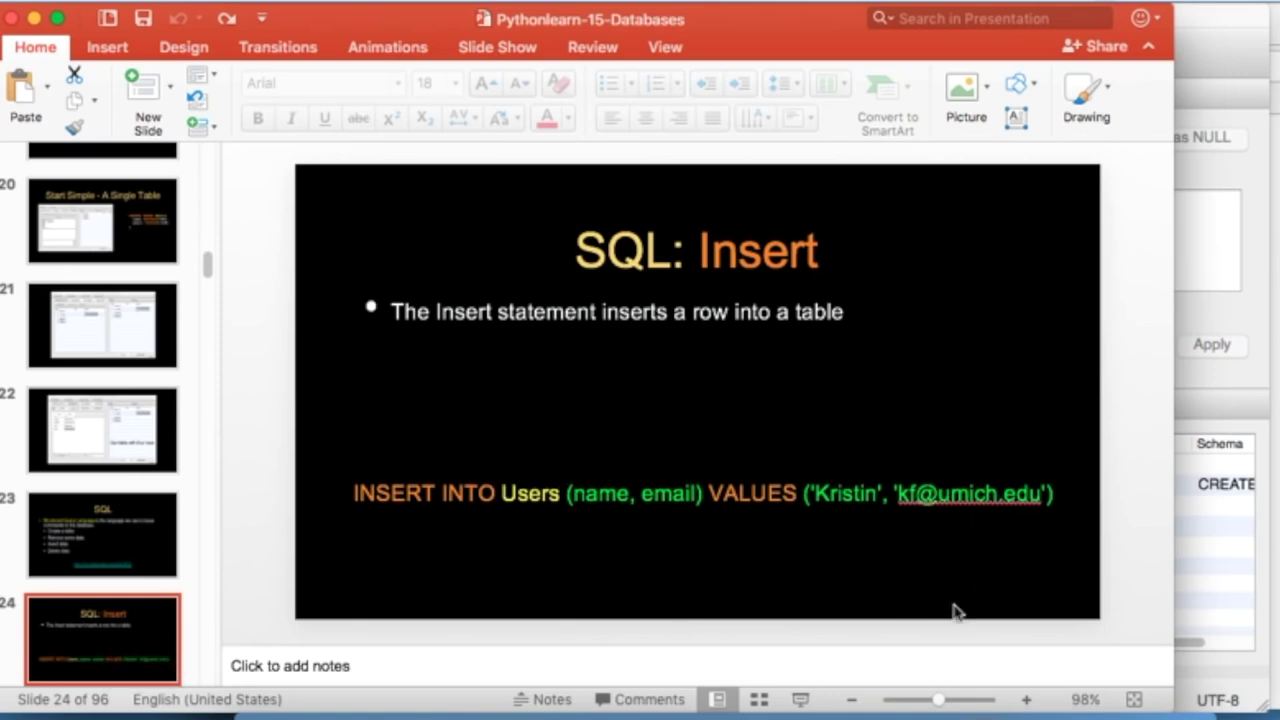
- Present the slide and pen-annotate the INSERT INTO Users (name, email) statement, then erase and exit
{"action": "left_click", "coordinate": [800, 699]}
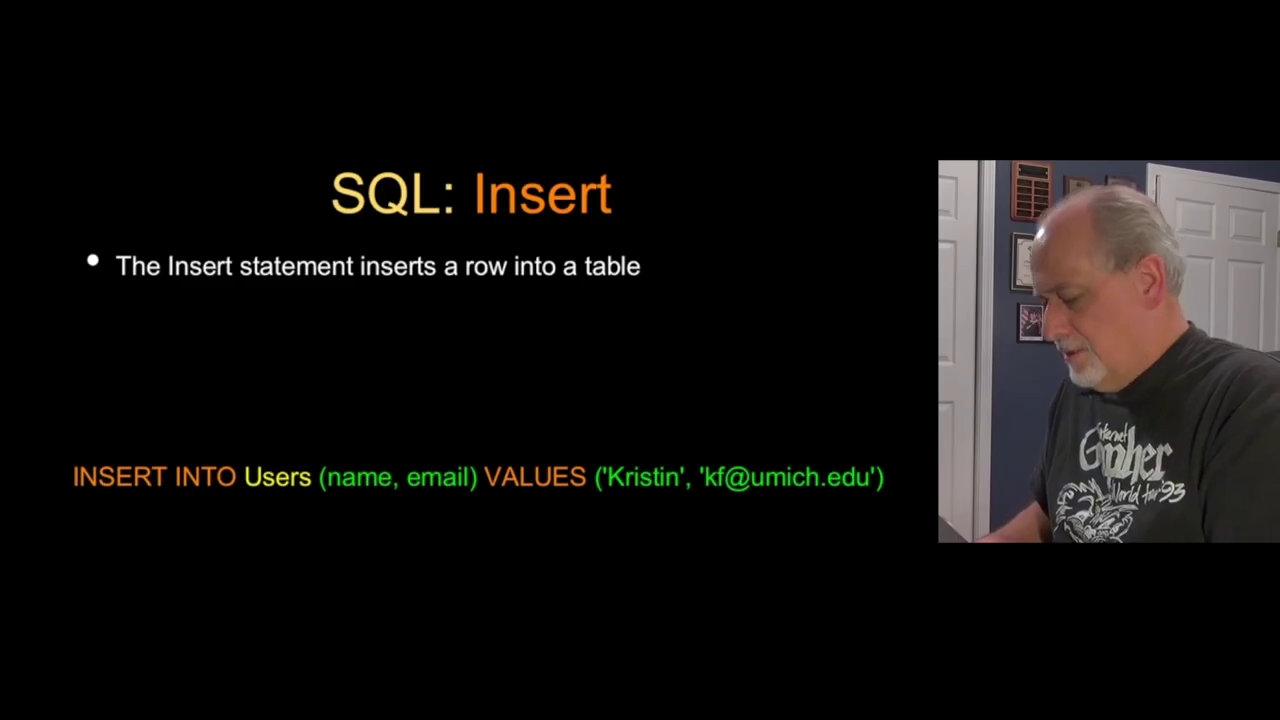
{"action": "key", "text": "1"}
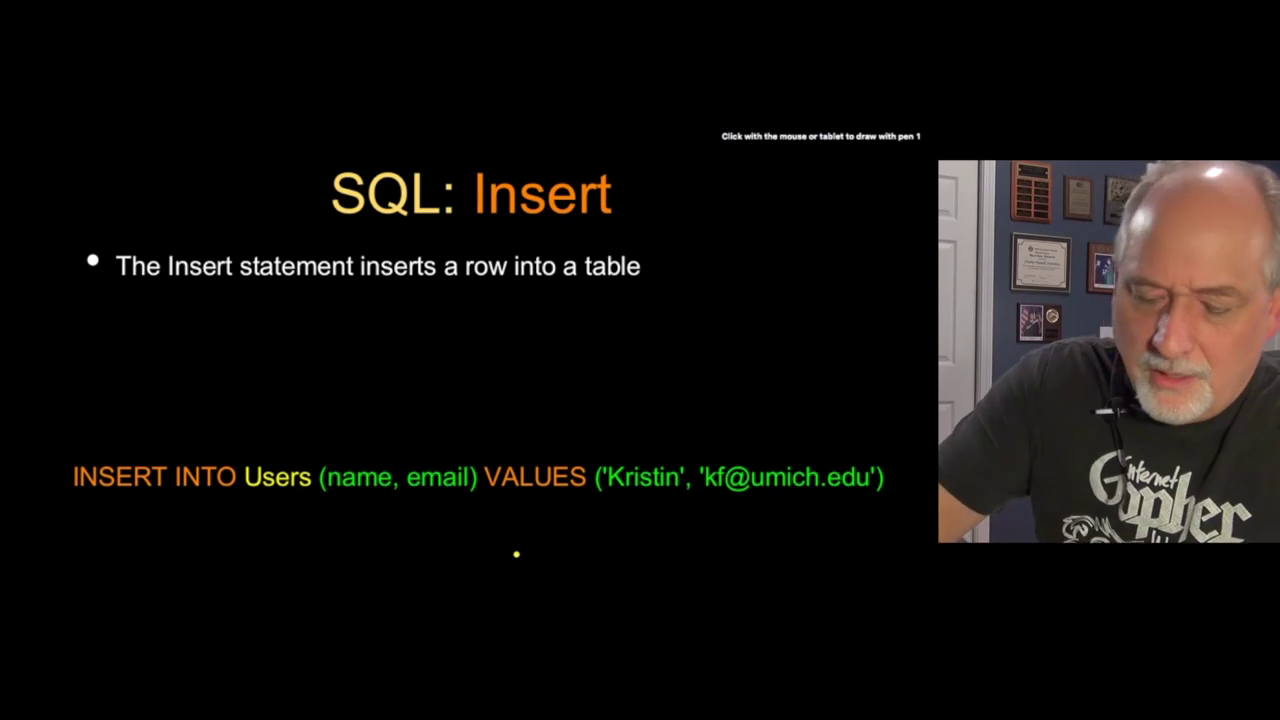
{"action": "mouse_move", "coordinate": [79, 452]}
{"action": "left_mouse_down"}
{"action": "mouse_move", "coordinate": [196, 437]}
{"action": "mouse_move", "coordinate": [229, 448]}
{"action": "left_mouse_up"}
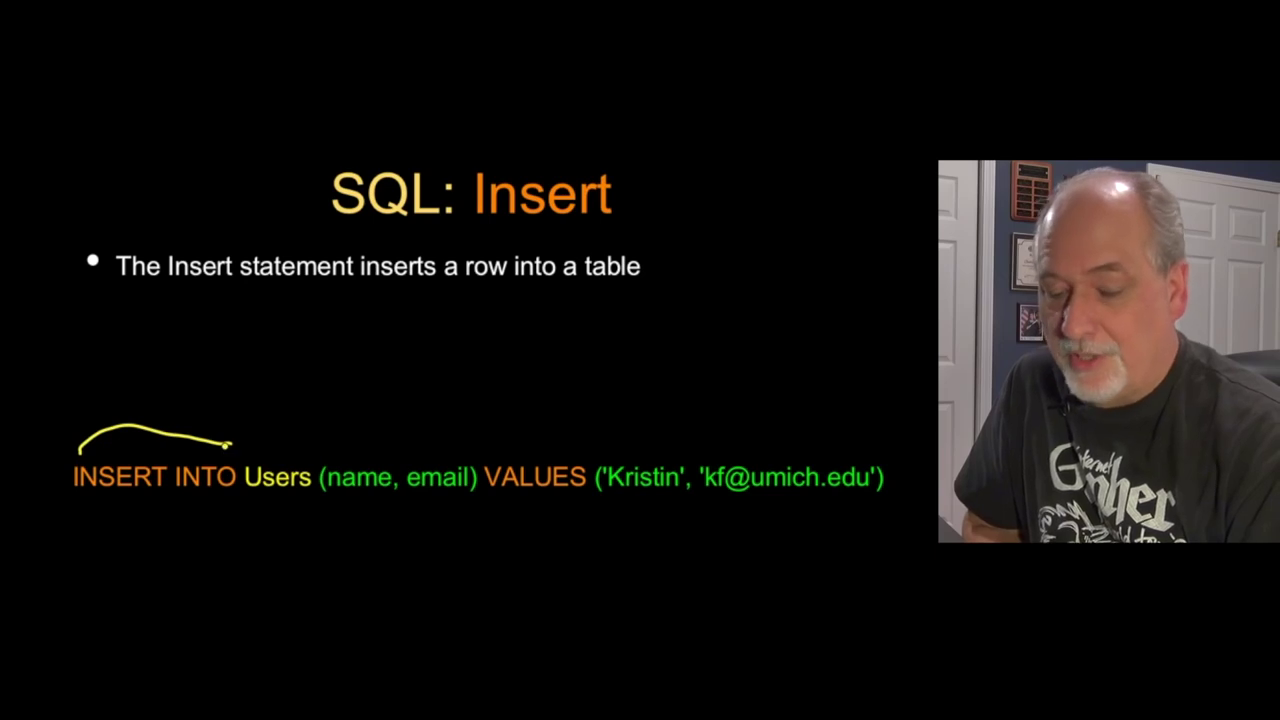
{"action": "mouse_move", "coordinate": [291, 349]}
{"action": "left_mouse_down"}
{"action": "mouse_move", "coordinate": [309, 398]}
{"action": "mouse_move", "coordinate": [388, 392]}
{"action": "left_mouse_up"}
{"action": "mouse_move", "coordinate": [485, 380]}
{"action": "left_mouse_down"}
{"action": "mouse_move", "coordinate": [477, 446]}
{"action": "mouse_move", "coordinate": [548, 382]}
{"action": "left_mouse_up"}
{"action": "left_click_drag", "start_coordinate": [386, 420], "coordinate": [665, 410]}
{"action": "mouse_move", "coordinate": [448, 462]}
{"action": "left_mouse_down"}
{"action": "mouse_move", "coordinate": [540, 363]}
{"action": "mouse_move", "coordinate": [812, 443]}
{"action": "left_mouse_up"}
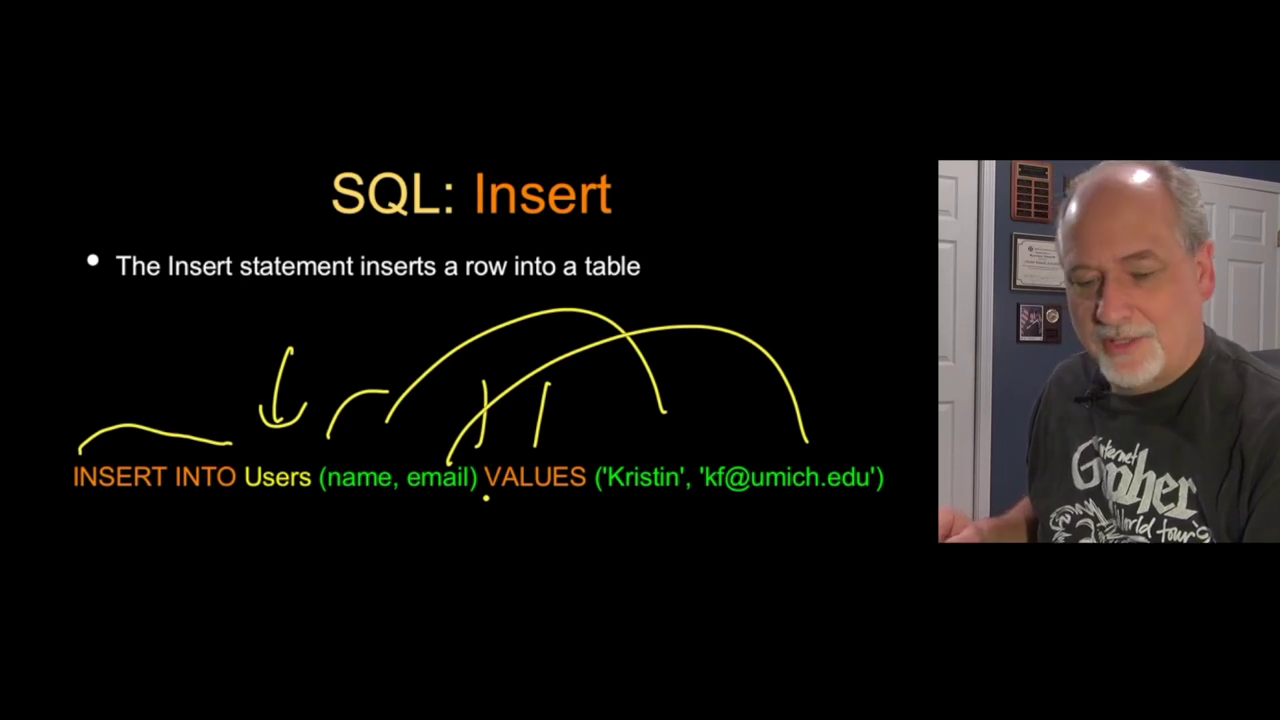
{"action": "key", "text": "e"}
{"action": "key", "text": "Escape"}
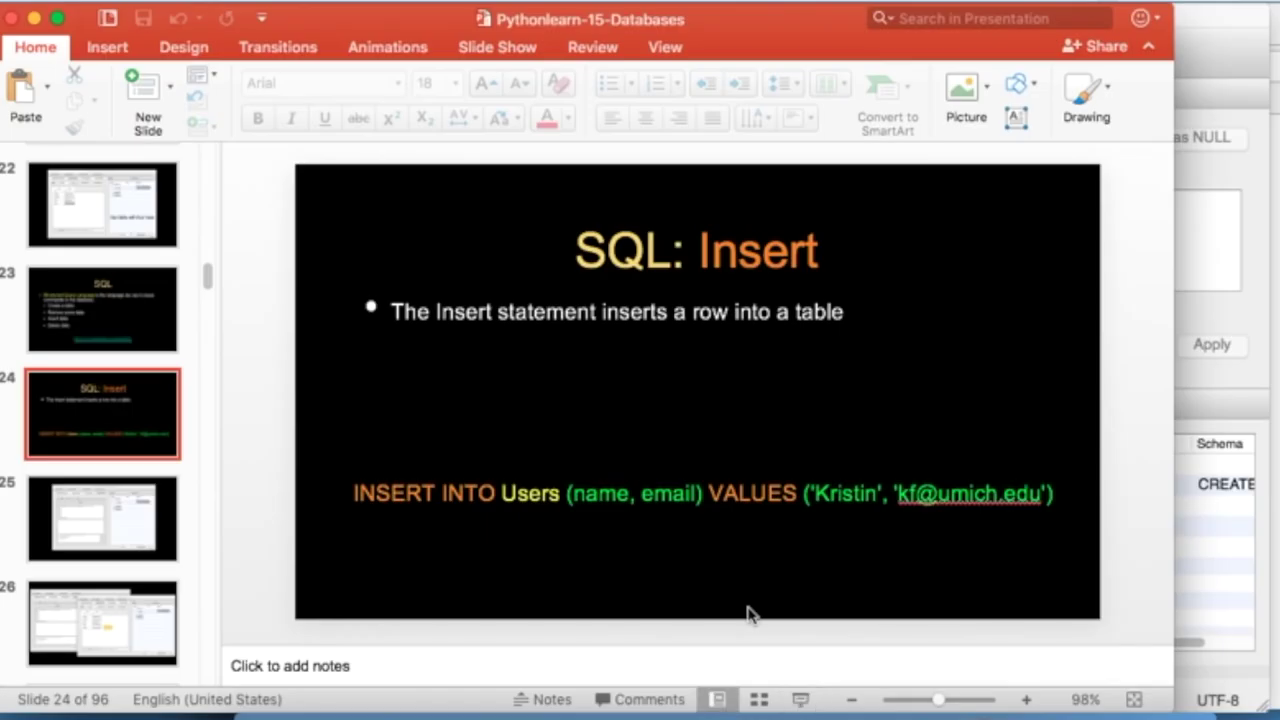
- Copy the handout's last INSERT statement and execute it in the SQL editor
{"action": "key", "text": "super+Tab"}
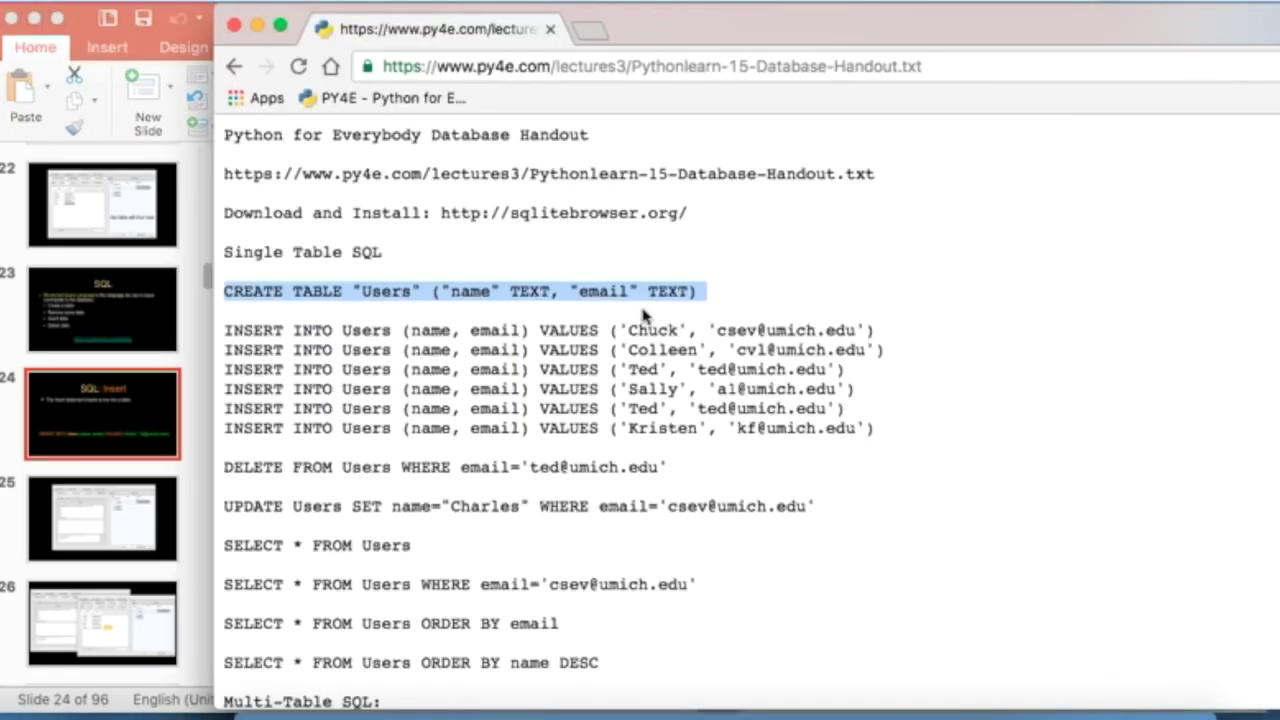
{"action": "triple_click", "coordinate": [667, 427]}
{"action": "key", "text": "super+c"}
{"action": "key", "text": "super+Tab"}
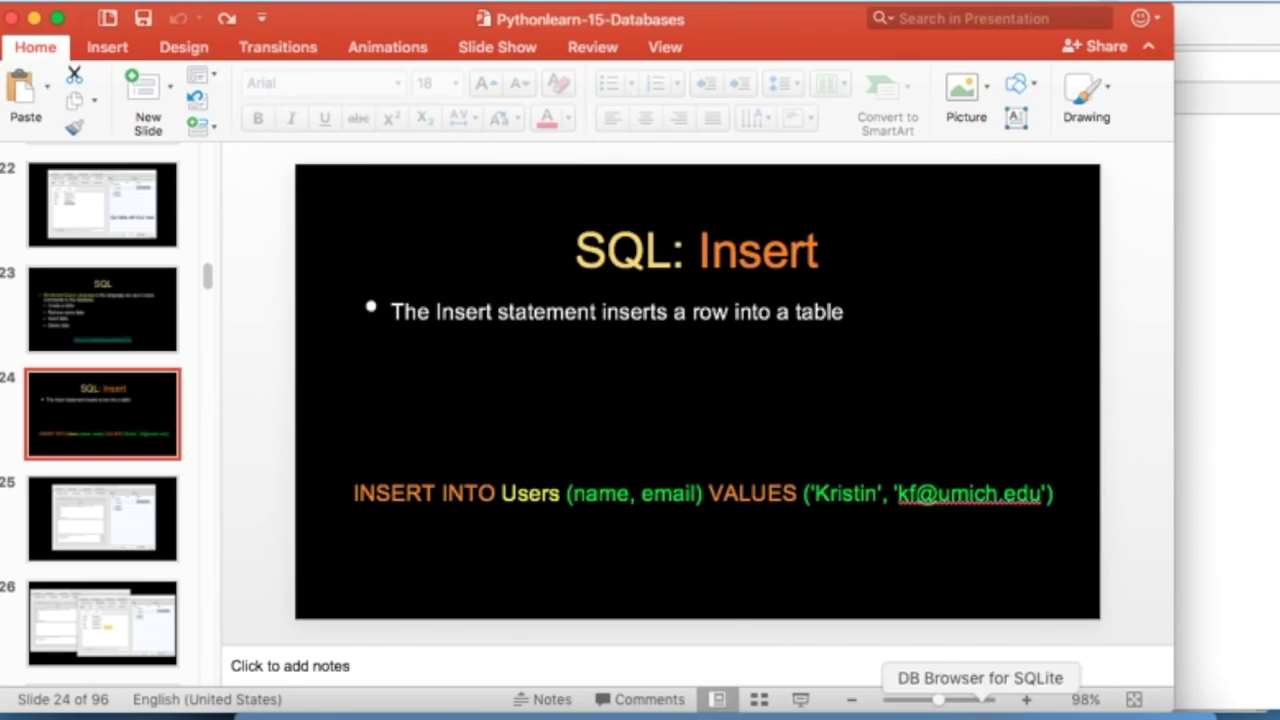
{"action": "left_click", "coordinate": [1012, 712]}
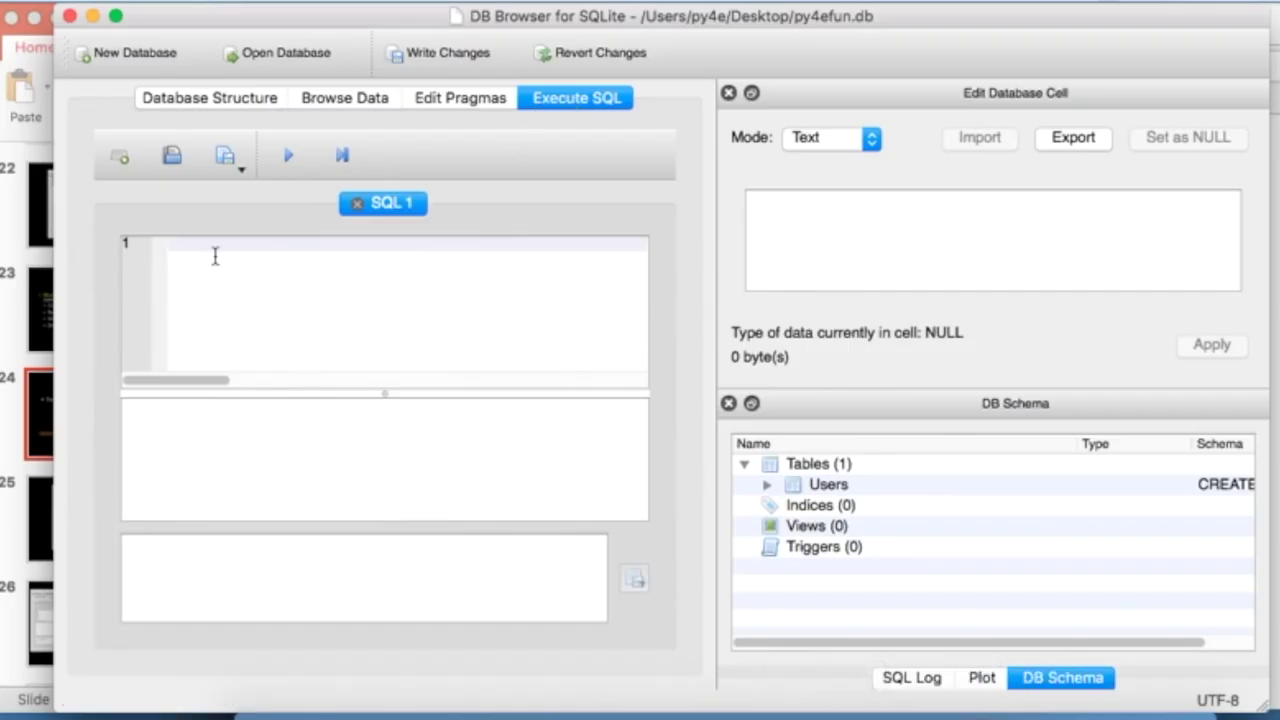
{"action": "key", "text": "super+v"}
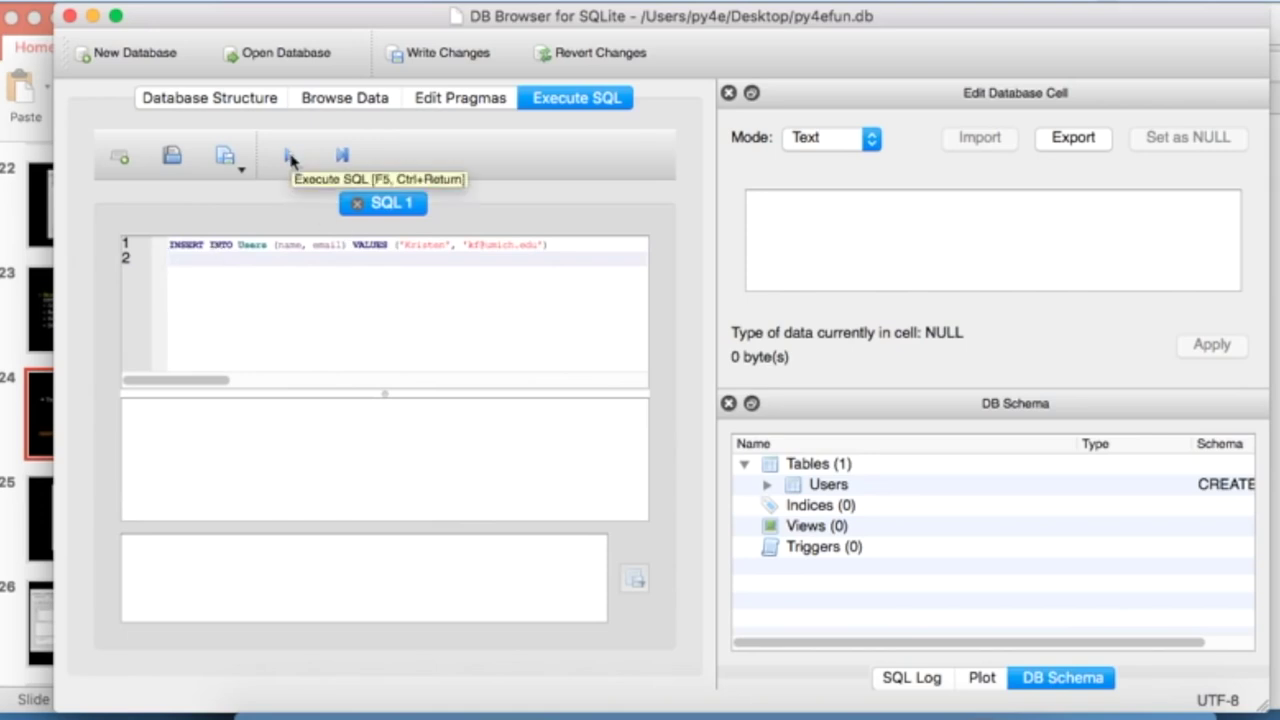
{"action": "left_click", "coordinate": [289, 157]}
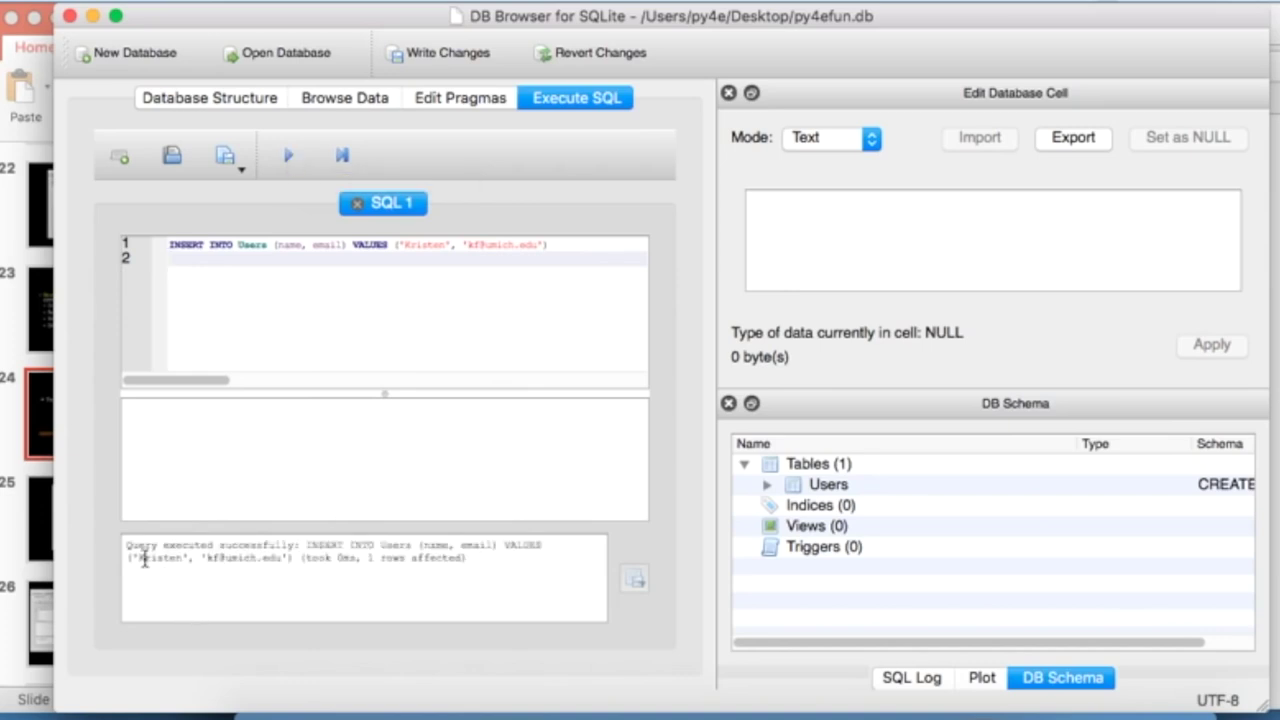
- Confirm the Users table now holds two rows
{"action": "left_click_drag", "start_coordinate": [127, 545], "coordinate": [331, 548]}
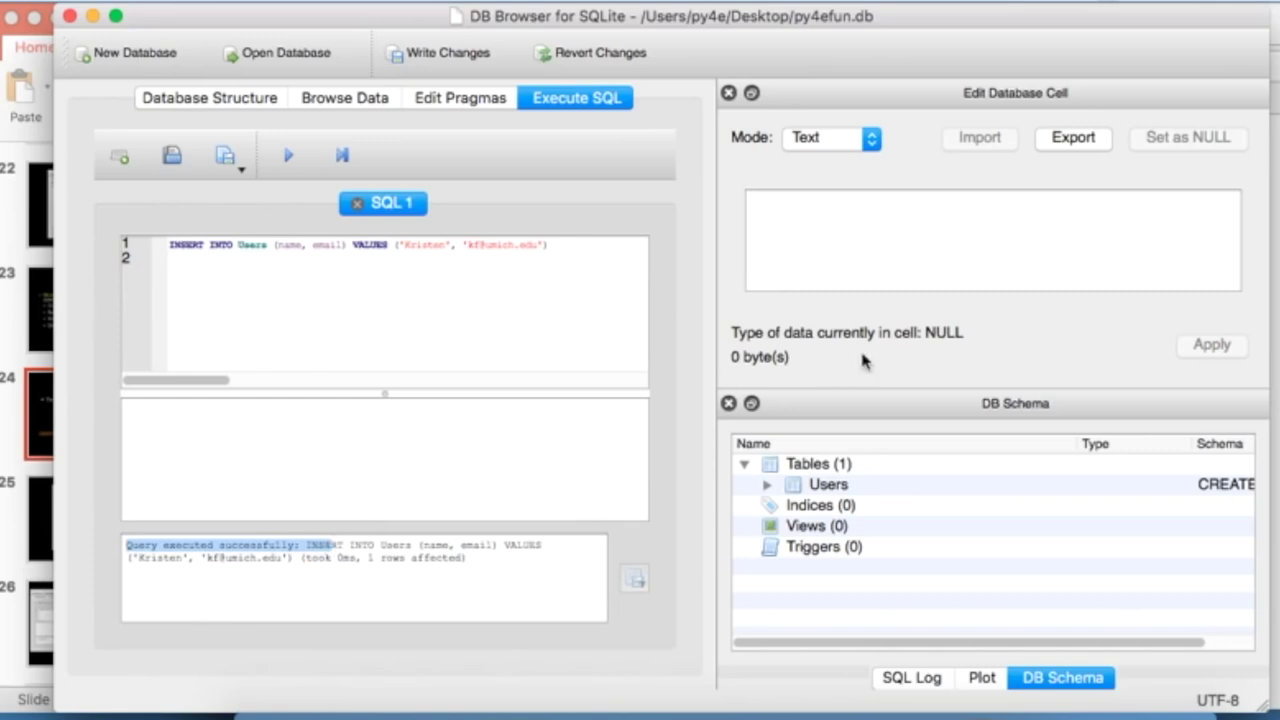
{"action": "left_click", "coordinate": [350, 98]}
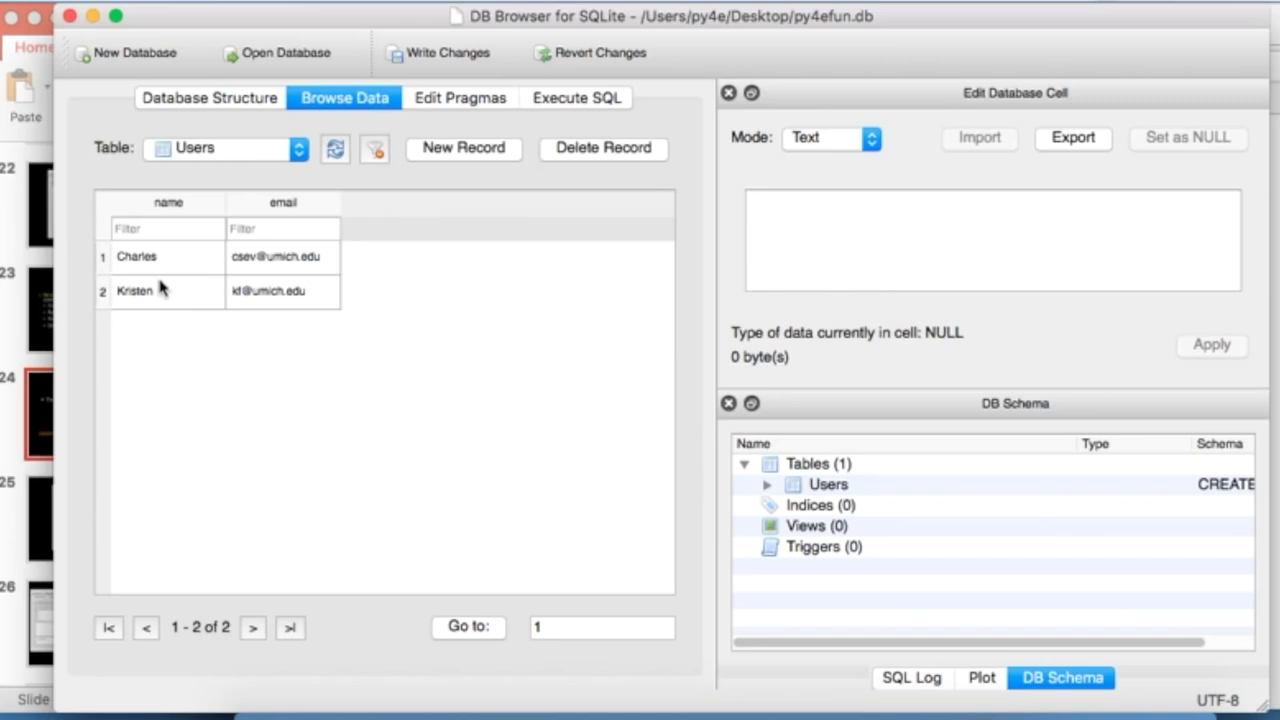
{"action": "left_click", "coordinate": [575, 97]}
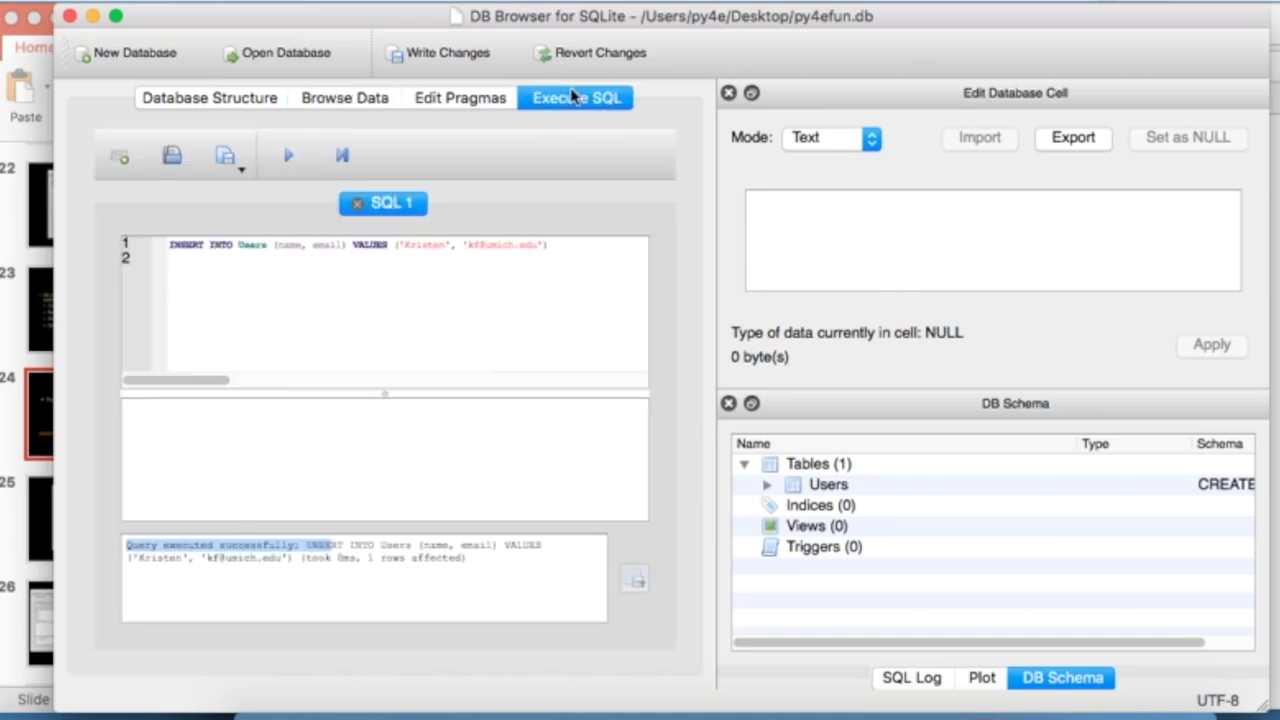
{"action": "key", "text": "super+Tab"}
{"action": "key", "text": "super+Tab"}
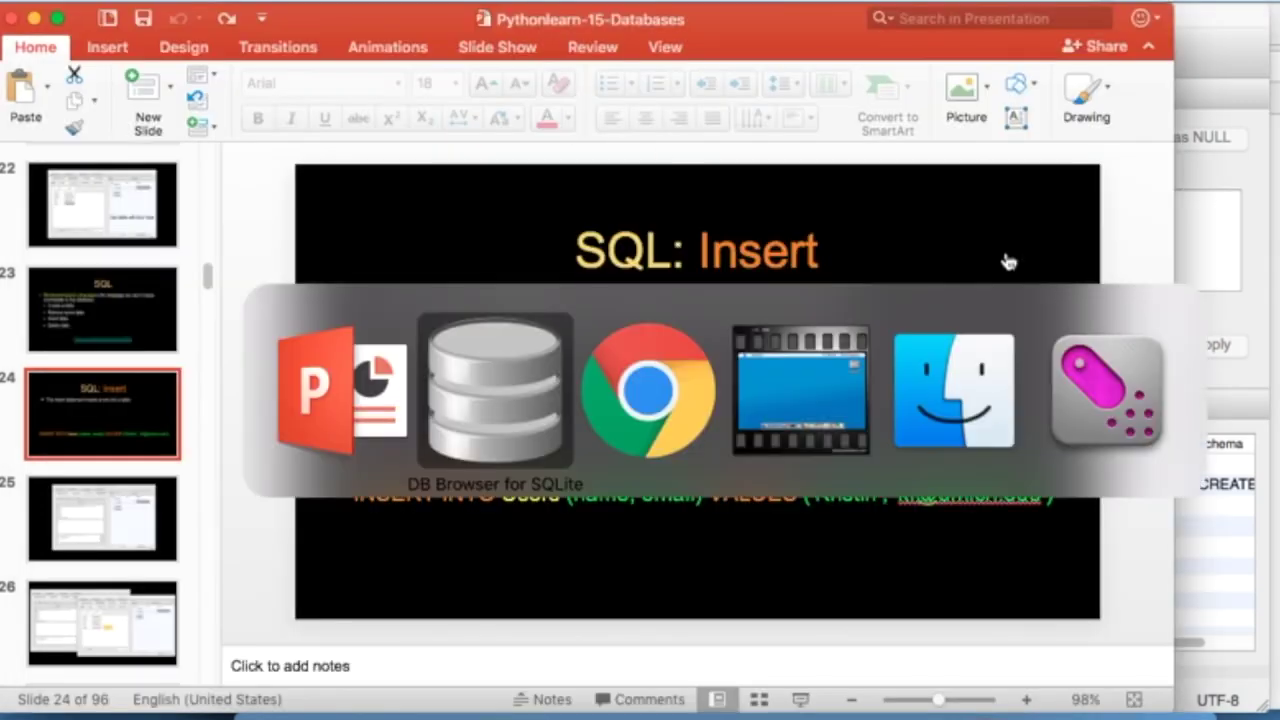
{"action": "key", "text": "super+Tab"}
- Replace the SQL editor contents with the handout's four middle INSERT statements
{"action": "left_click", "coordinate": [629, 382]}
{"action": "left_click_drag", "start_coordinate": [850, 408], "coordinate": [212, 350]}
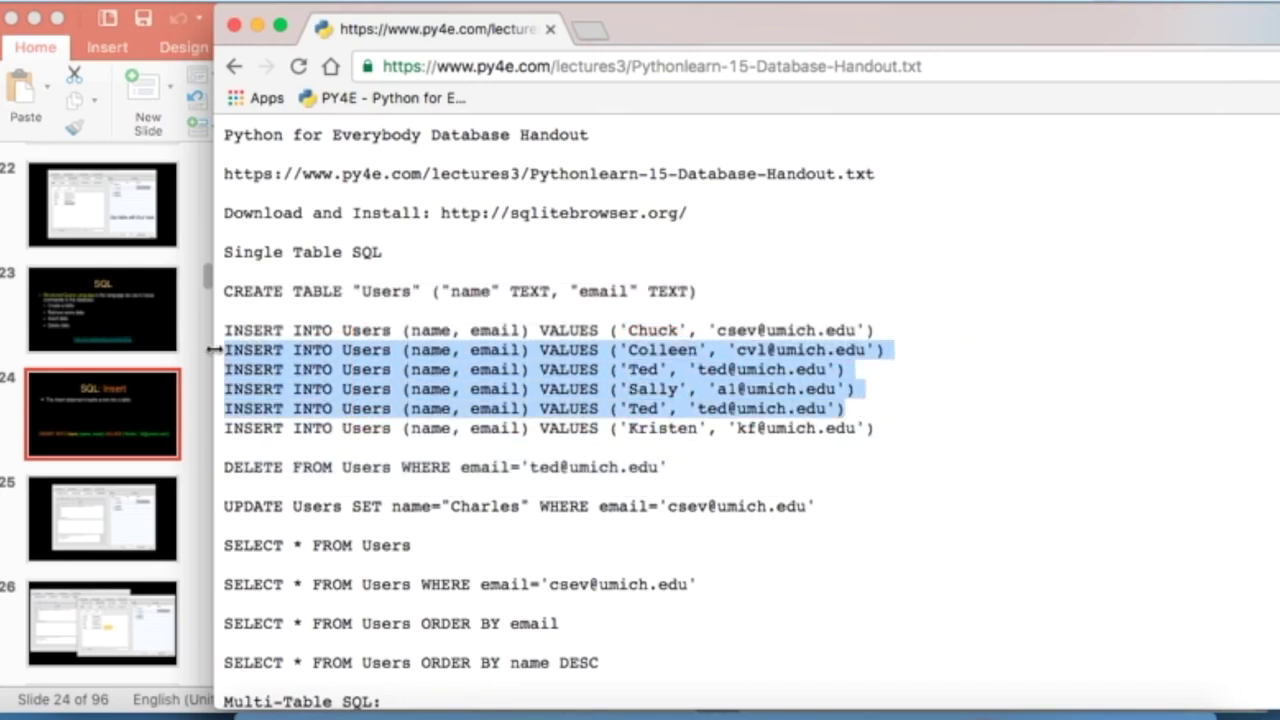
{"action": "key", "text": "super+Tab"}
{"action": "key", "text": "super+Tab"}
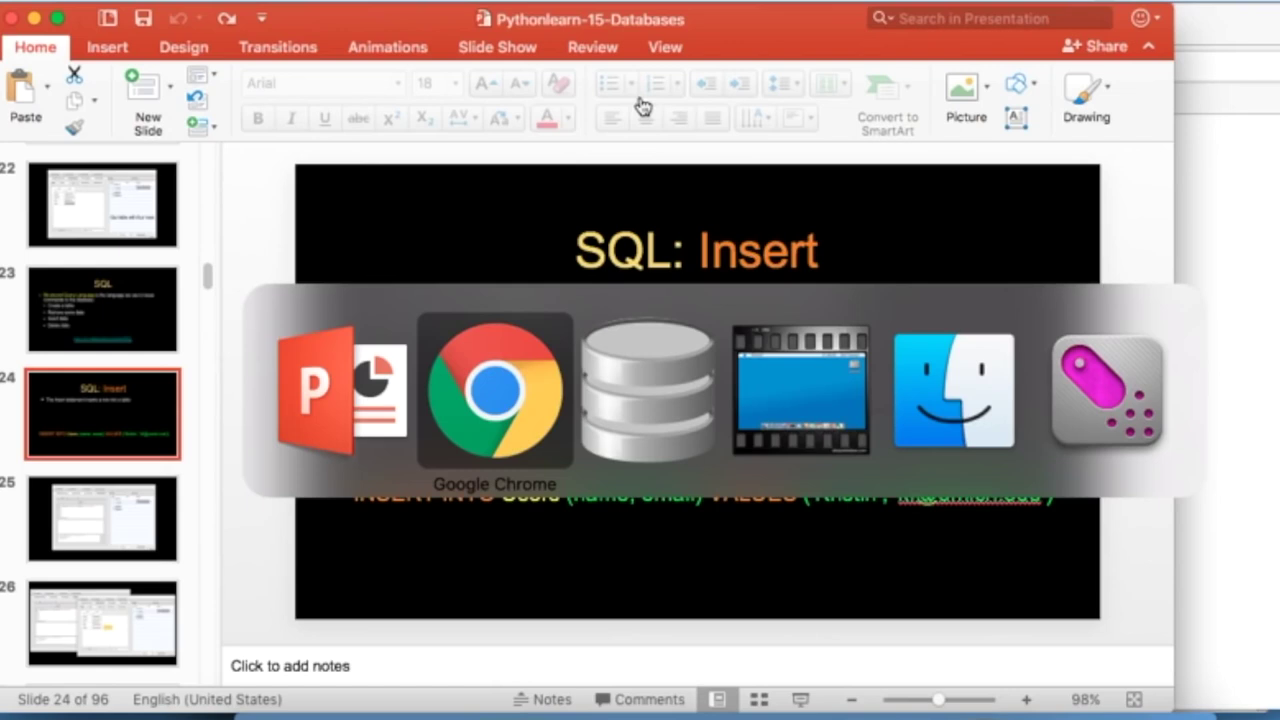
{"action": "key", "text": "super+Tab"}
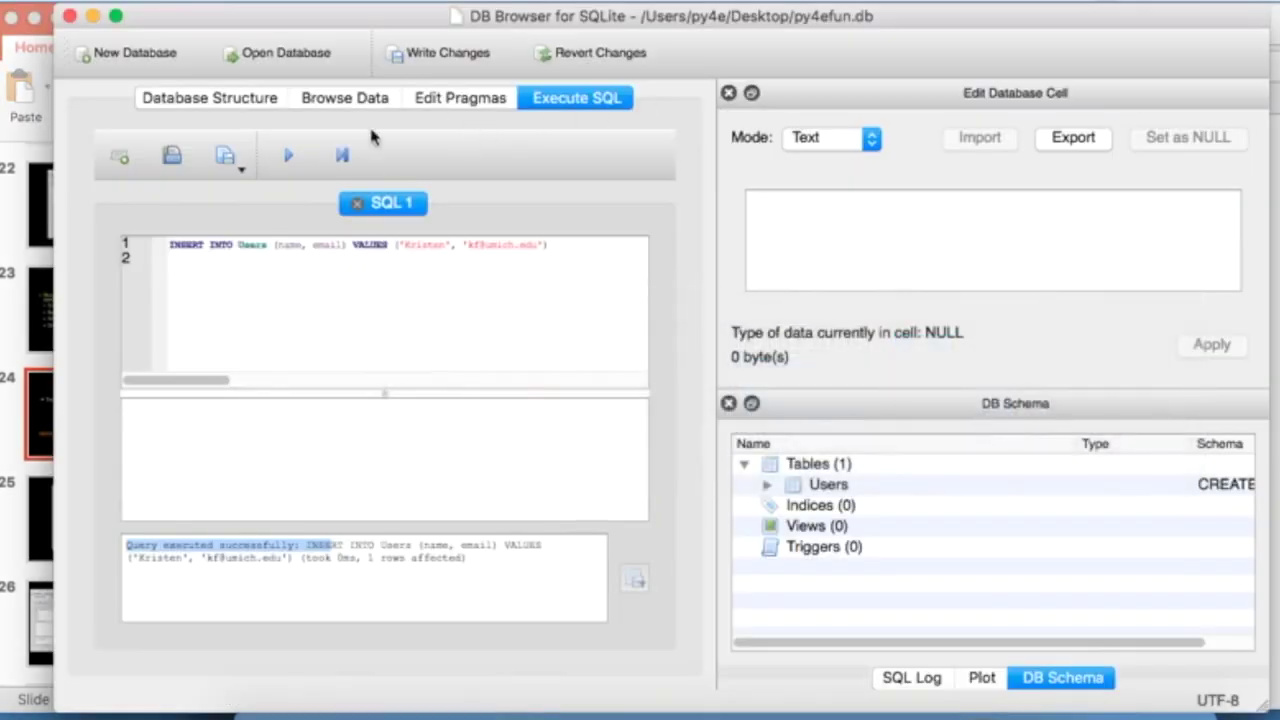
{"action": "left_click", "coordinate": [368, 258]}
{"action": "key", "text": "cmd+a"}
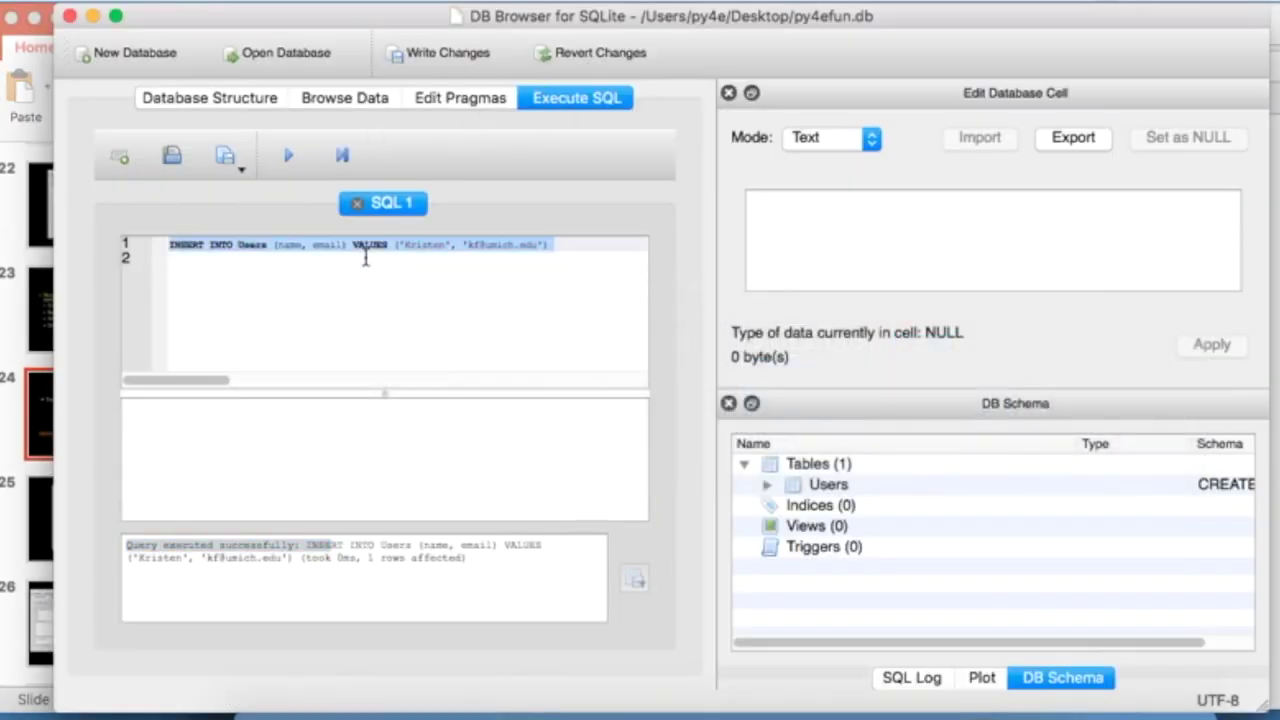
{"action": "key", "text": "cmd+v"}
- End each of the four INSERT lines with a semicolon, execute them, and view six rows
{"action": "left_click", "coordinate": [580, 242]}
{"action": "type", "text": ";"}
{"action": "key", "text": "Down"}
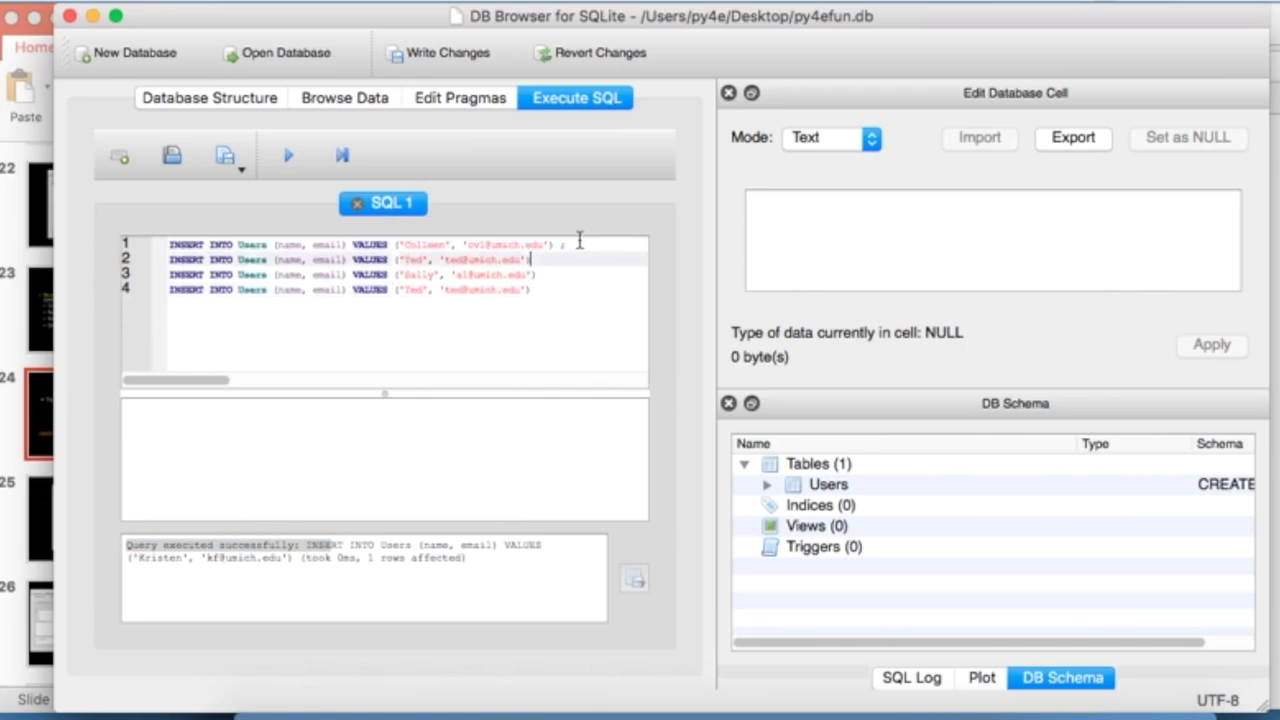
{"action": "type", "text": ";"}
{"action": "key", "text": "Down"}
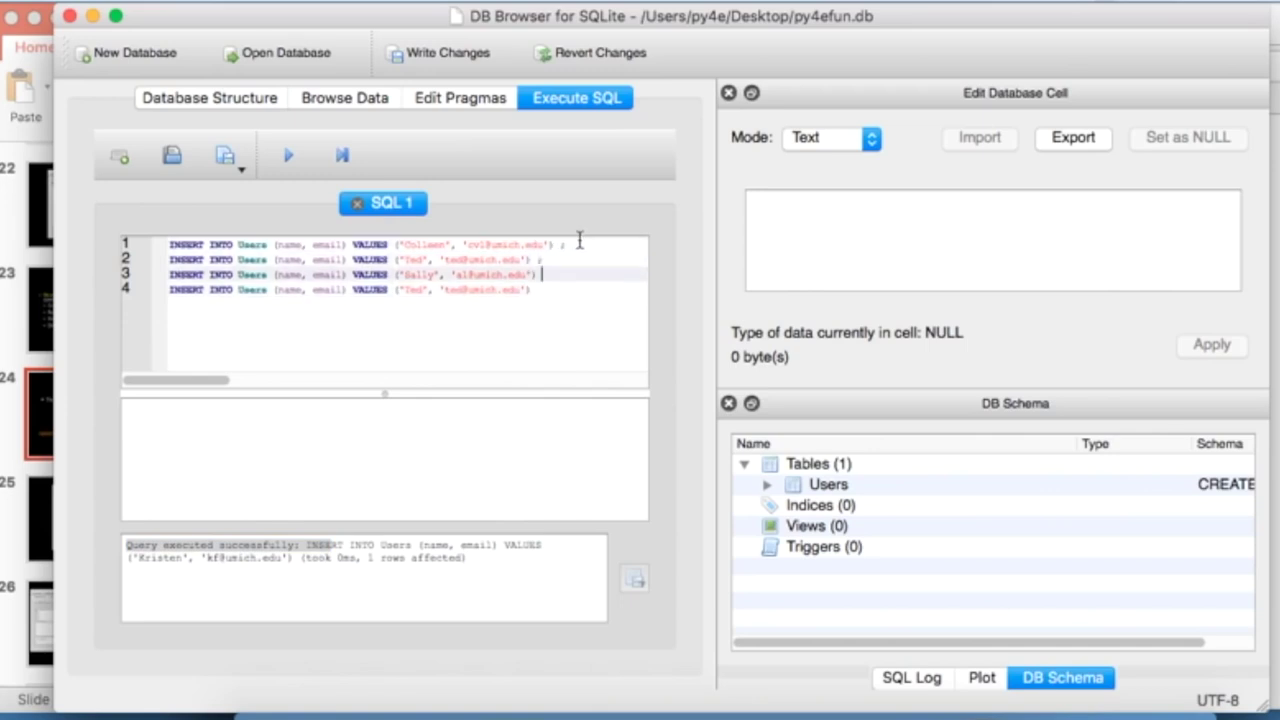
{"action": "type", "text": ";"}
{"action": "key", "text": "Down"}
{"action": "type", "text": ";"}
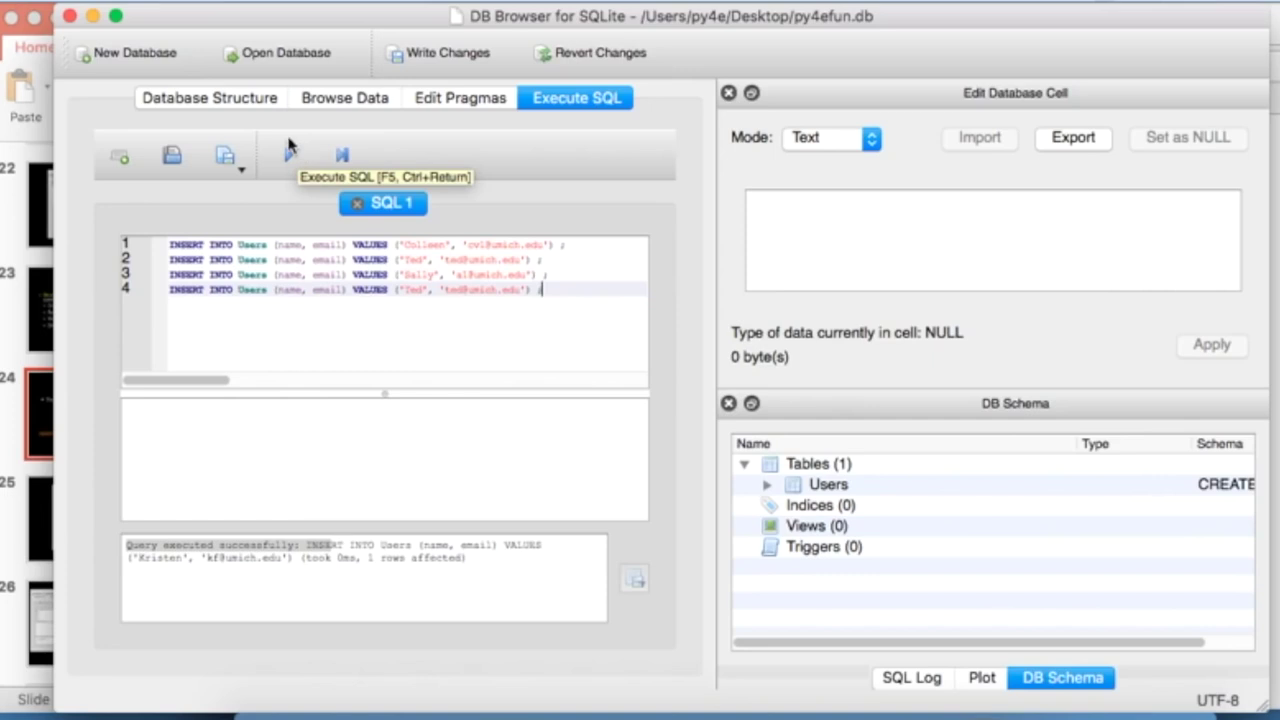
{"action": "left_click", "coordinate": [289, 158]}
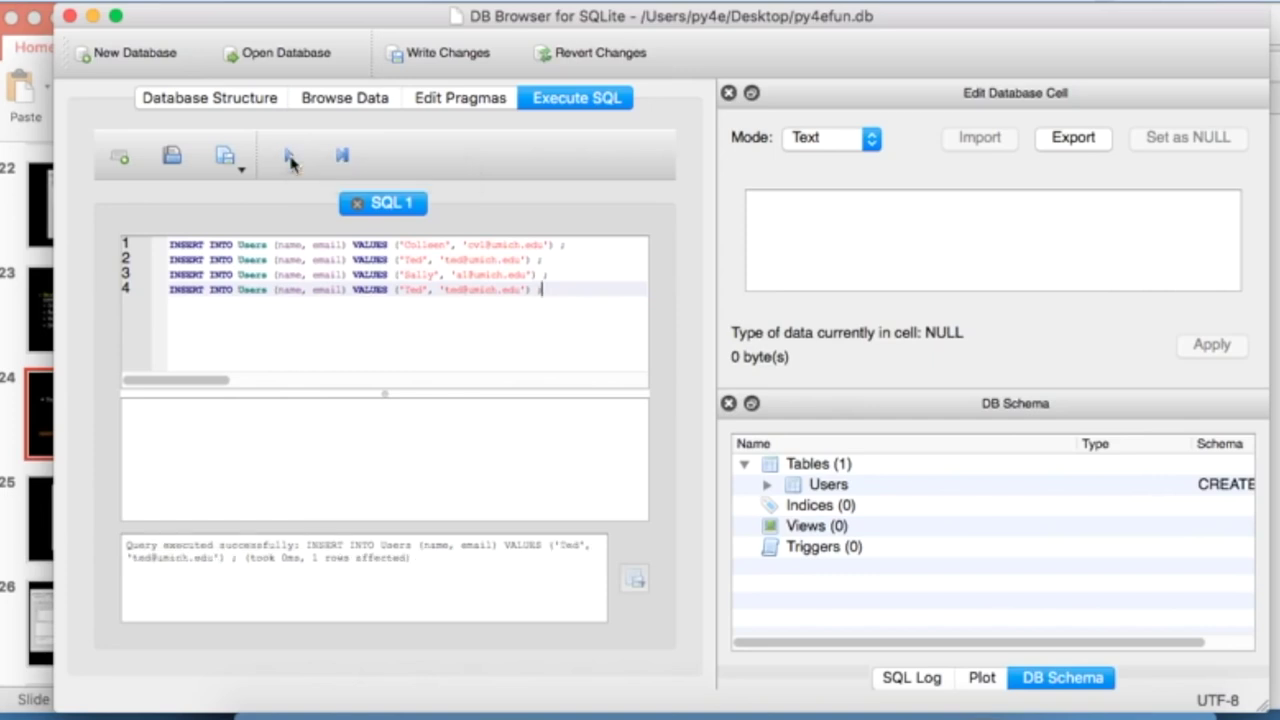
{"action": "left_click", "coordinate": [315, 106]}
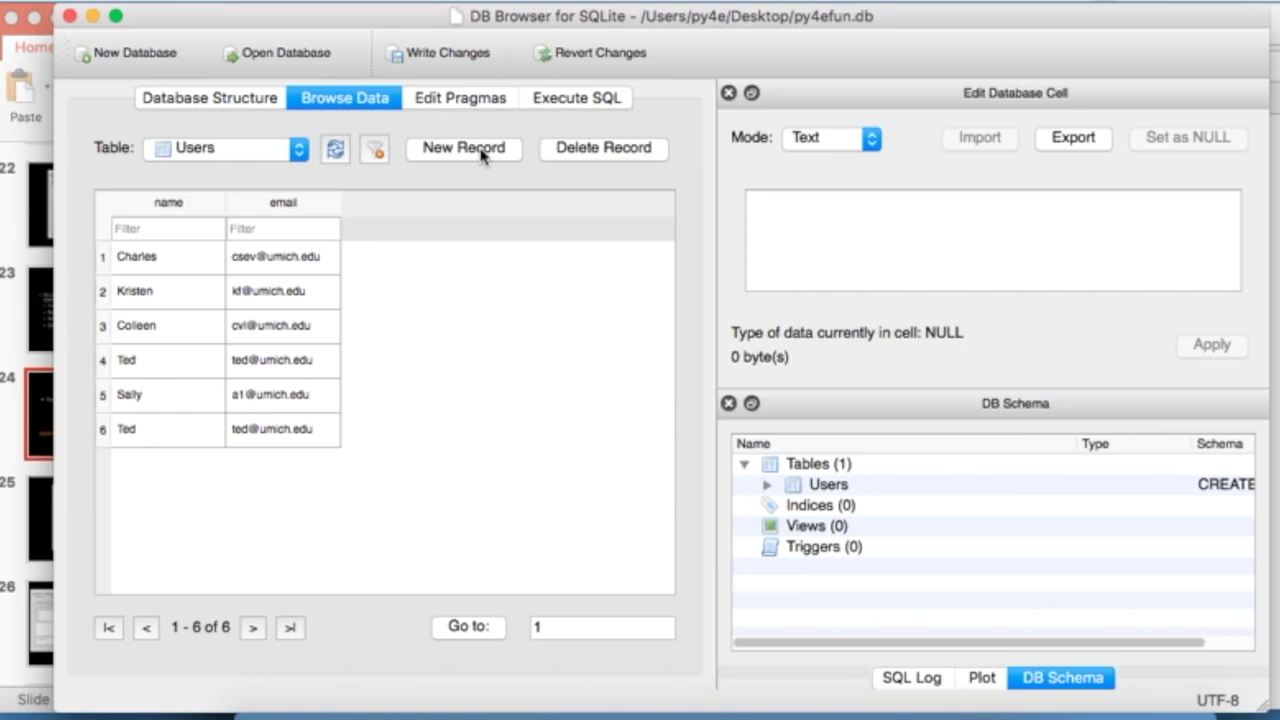
{"action": "key", "text": "super+Tab"}
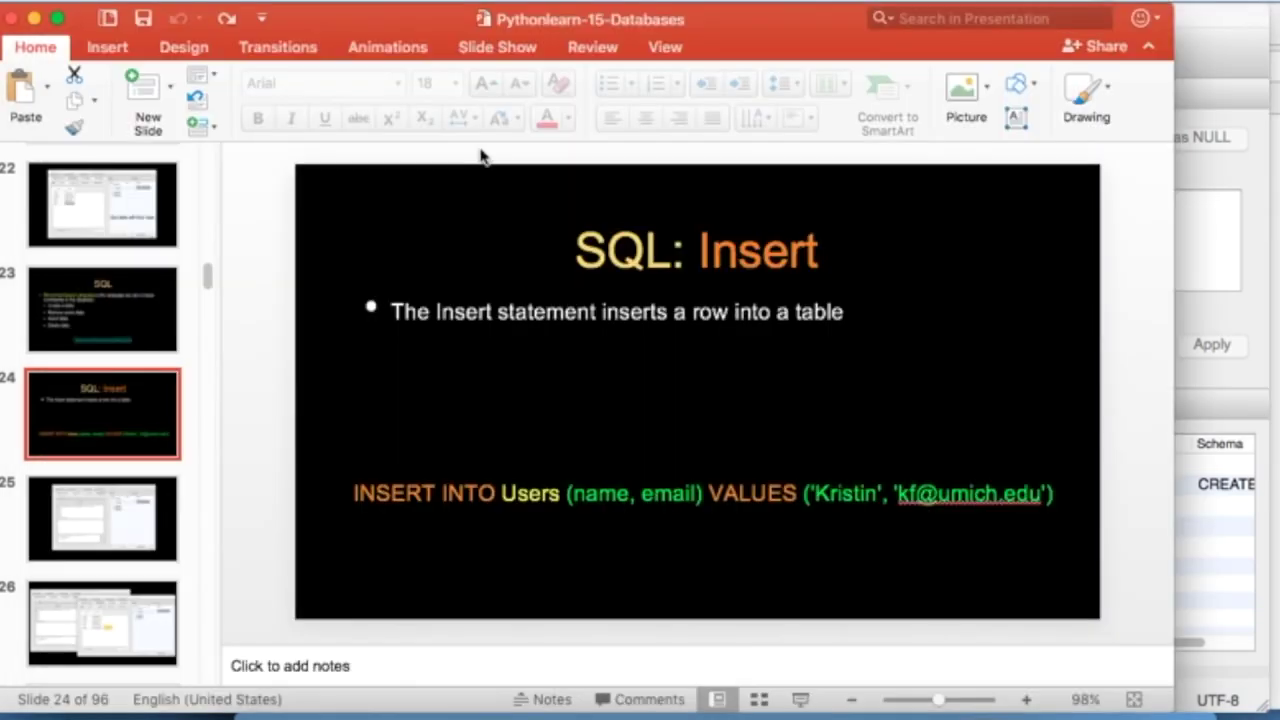
- Go to slide 27, SQL: Delete, and copy its DELETE FROM Users statement
{"action": "left_click", "coordinate": [125, 507]}
{"action": "key", "text": "Down"}
{"action": "key", "text": "Down"}
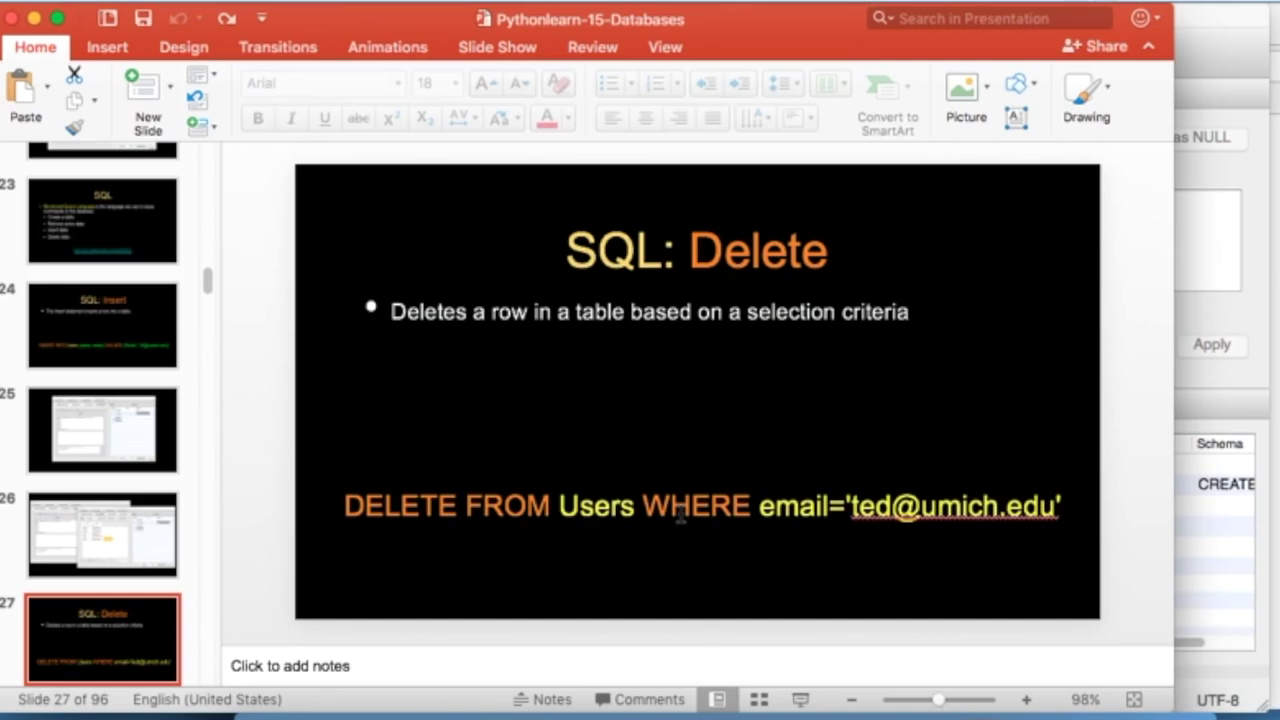
{"action": "triple_click", "coordinate": [680, 508]}
{"action": "key", "text": "super+c"}
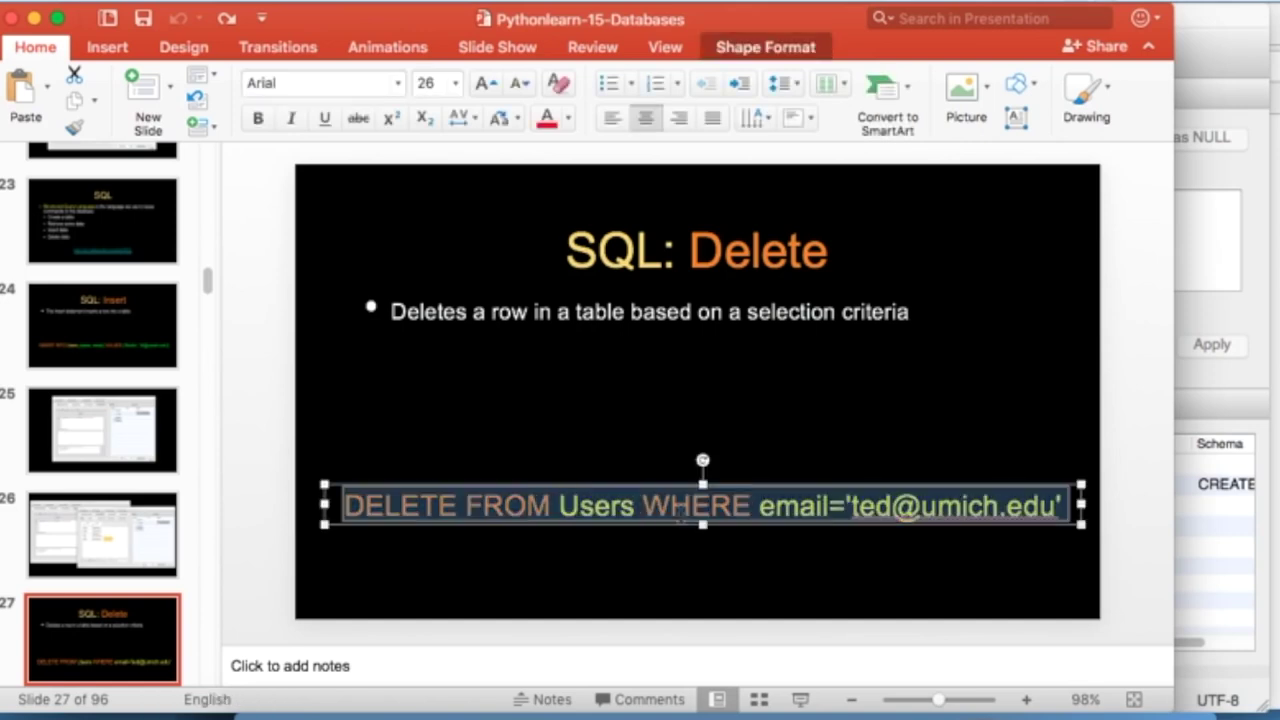
{"action": "key", "text": "super+Tab"}
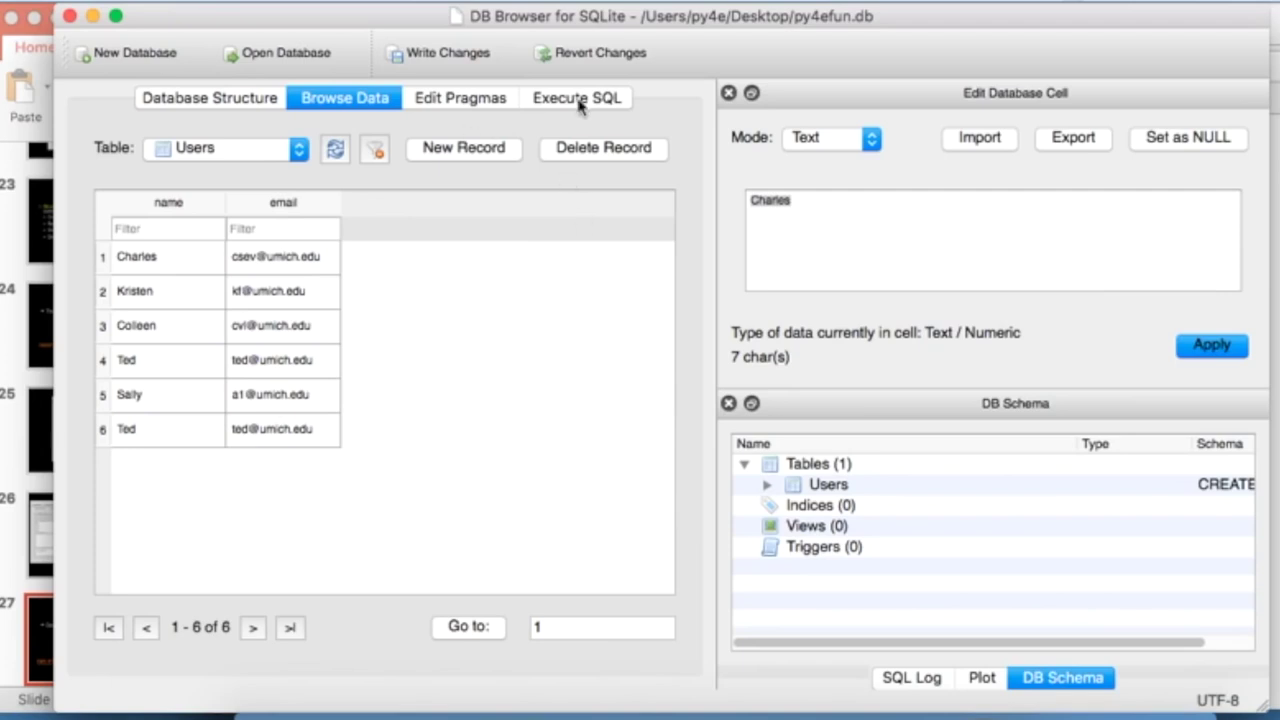
- Replace the editor text with the DELETE statement, execute it, and confirm four rows remain
{"action": "left_click", "coordinate": [579, 100]}
{"action": "key", "text": "super+a"}
{"action": "key", "text": "BackSpace"}
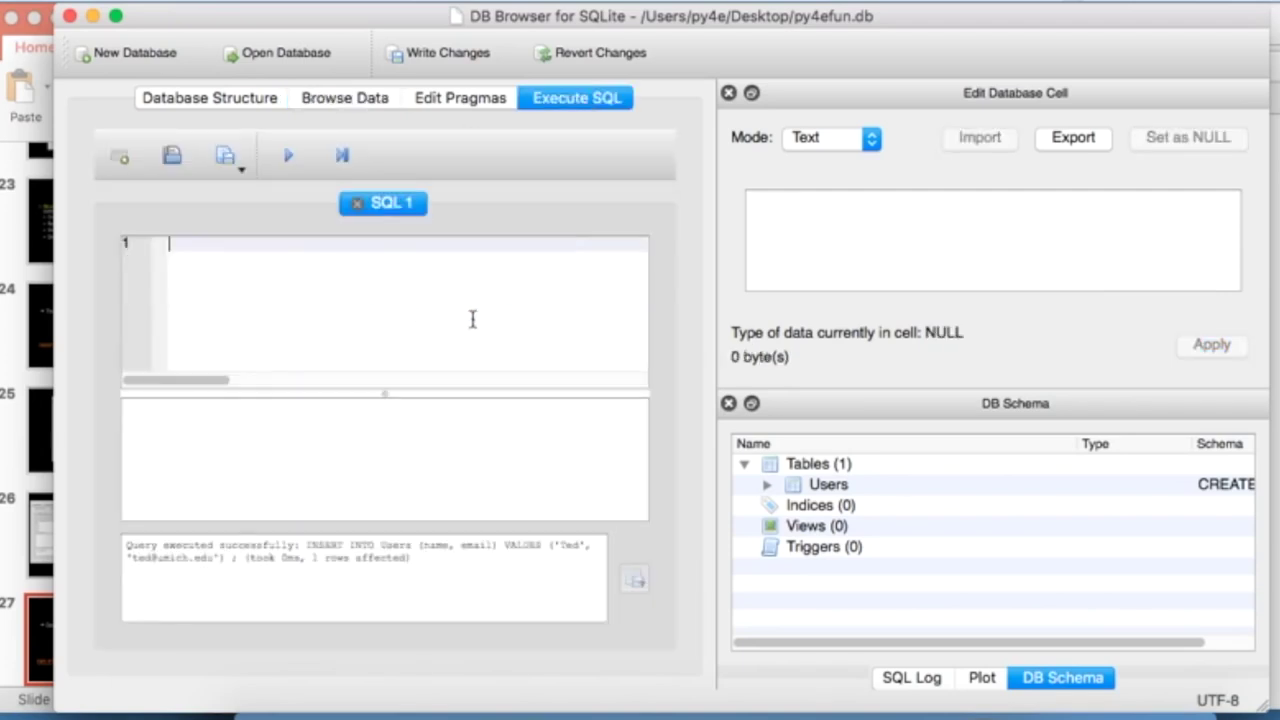
{"action": "key", "text": "super+v"}
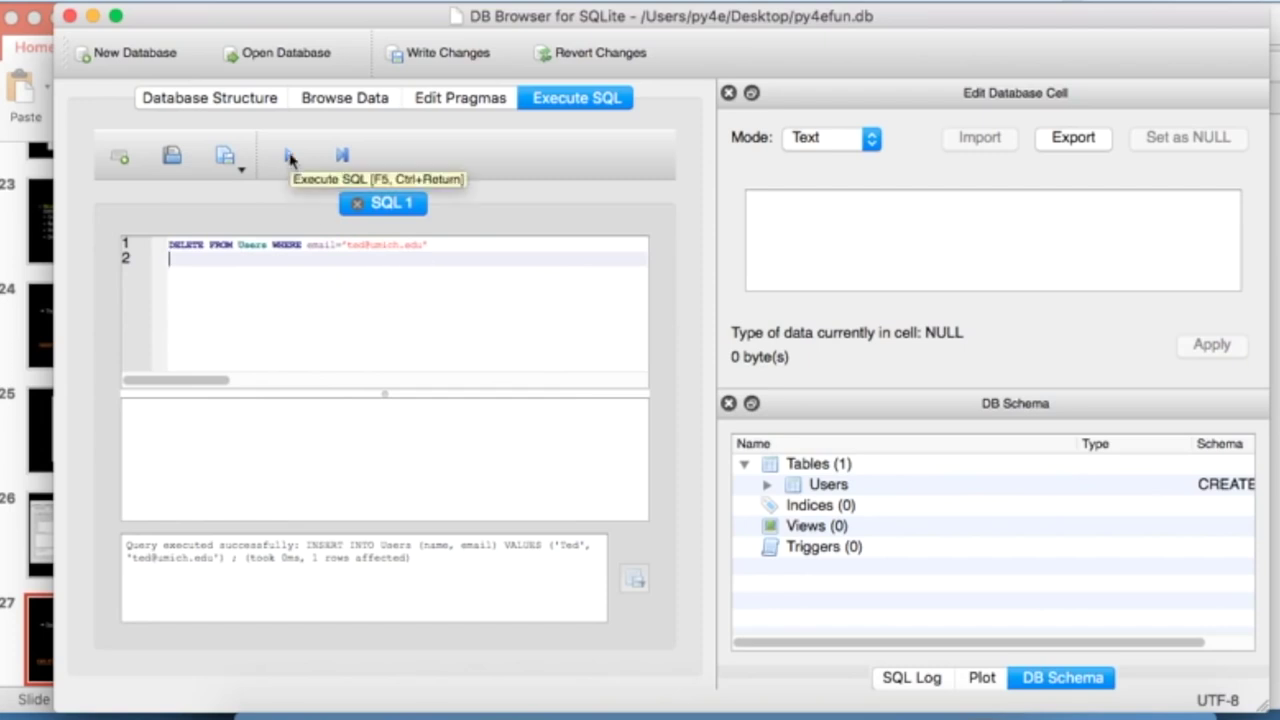
{"action": "left_click", "coordinate": [290, 157]}
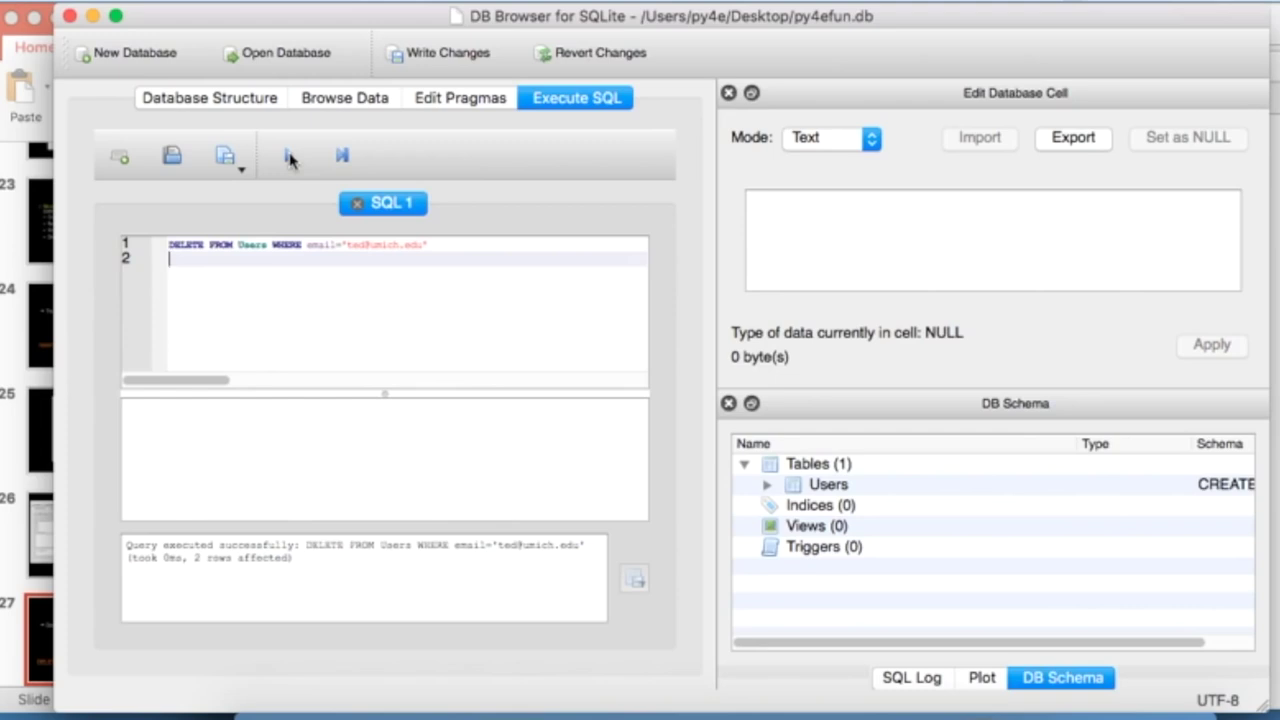
{"action": "left_click", "coordinate": [352, 97]}
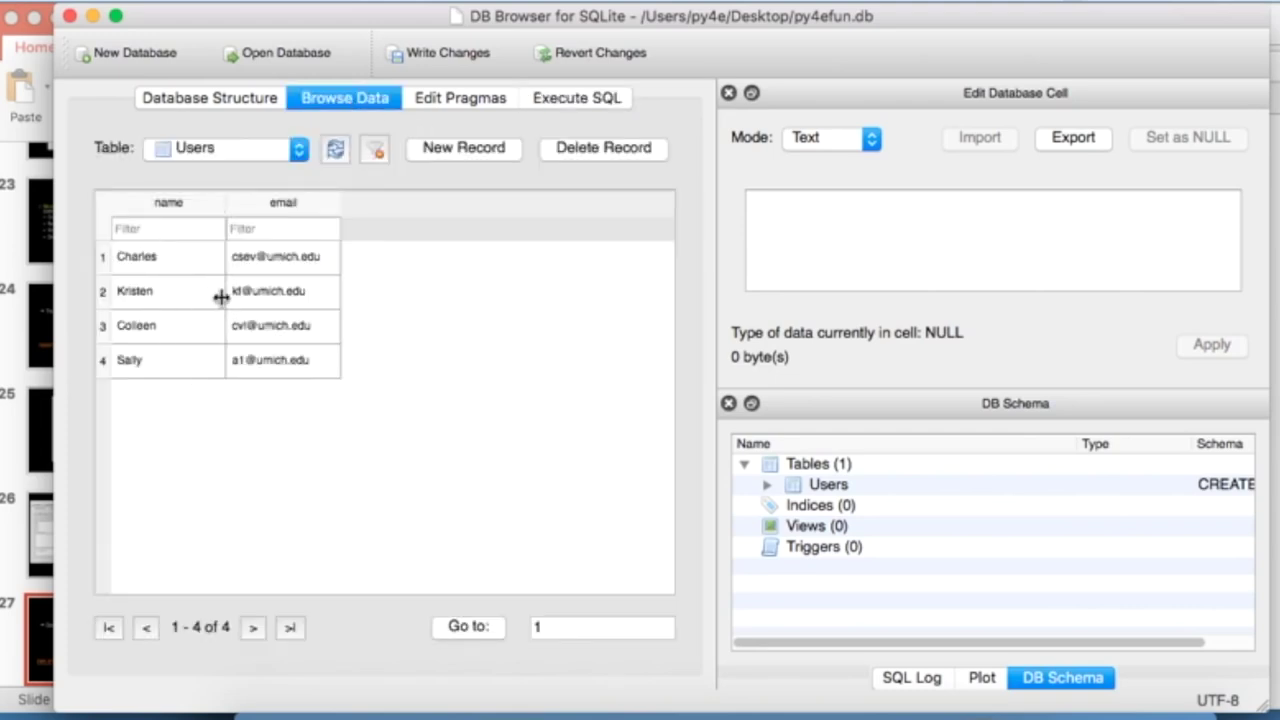
- Return to the presentation and advance to the SQL: Update slide
{"action": "key", "text": "super+Tab"}
{"action": "left_click", "coordinate": [117, 622]}
{"action": "key", "text": "Down"}
{"action": "key", "text": "Down"}
{"action": "key", "text": "Down"}
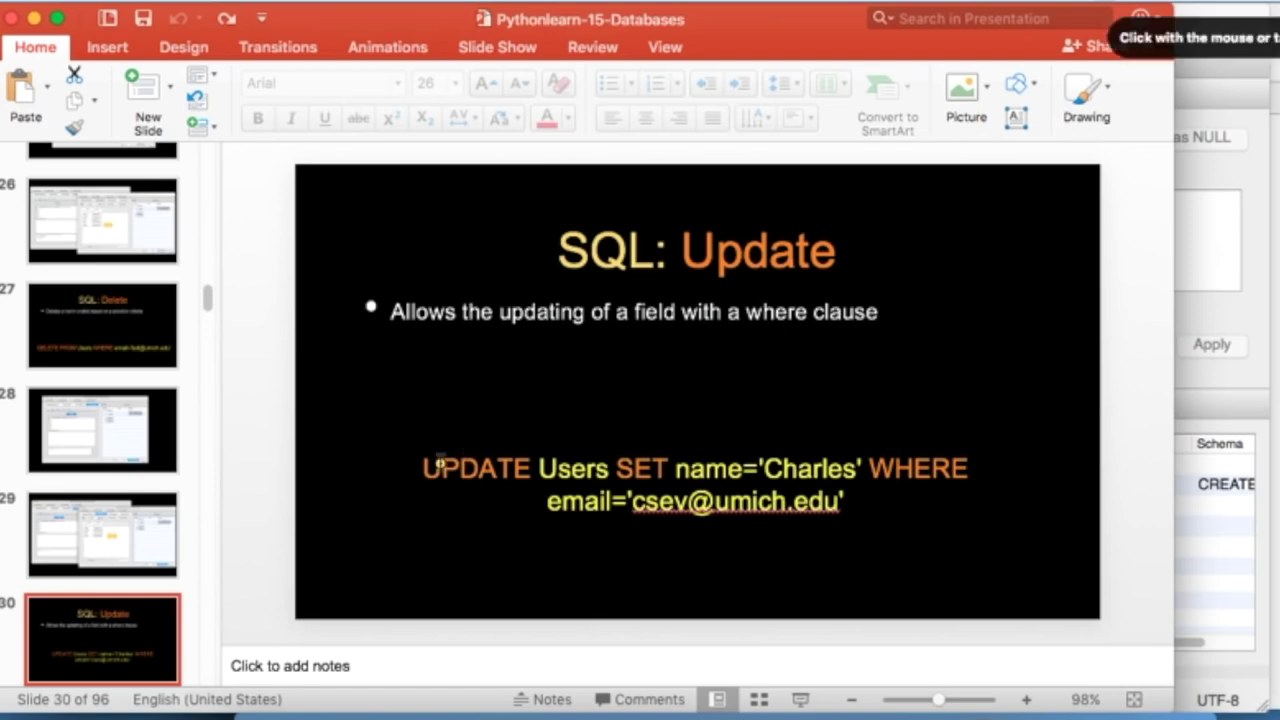
{"action": "mouse_move", "coordinate": [420, 425]}
{"action": "left_mouse_down"}
{"action": "mouse_move", "coordinate": [517, 419]}
{"action": "mouse_move", "coordinate": [607, 378]}
{"action": "left_mouse_up"}
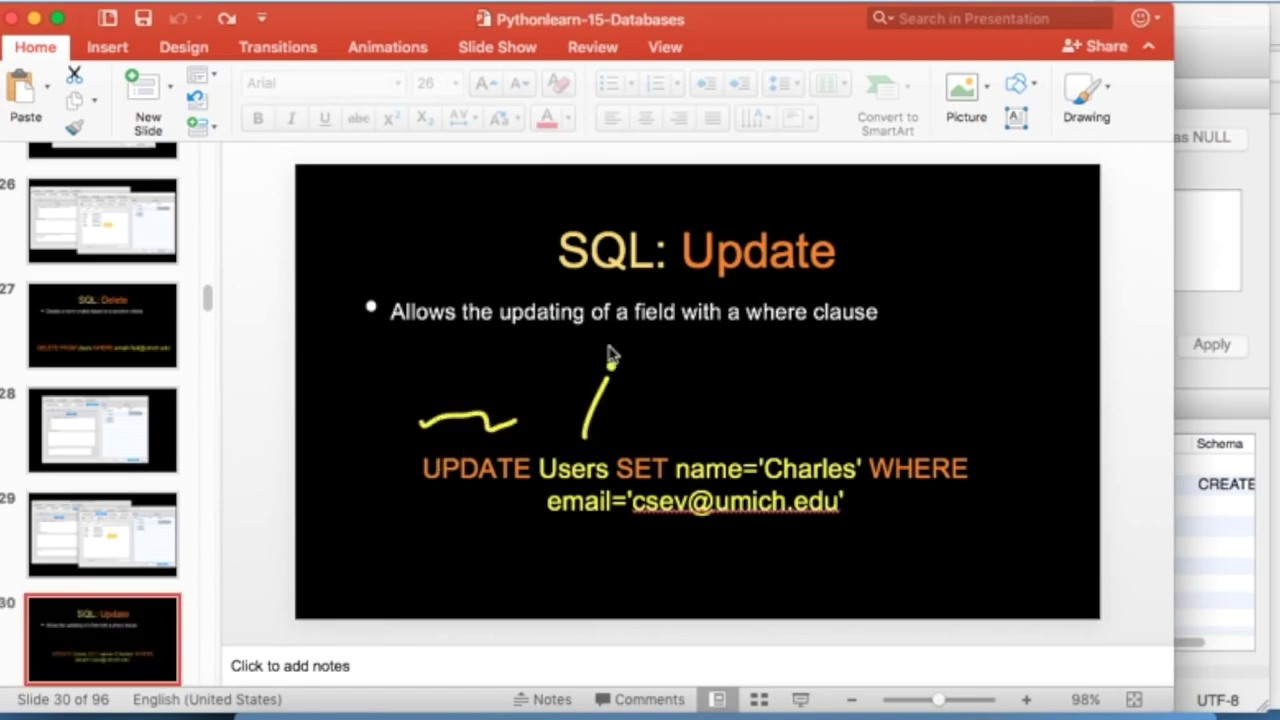
{"action": "mouse_move", "coordinate": [630, 425]}
{"action": "left_mouse_down"}
{"action": "mouse_move", "coordinate": [675, 417]}
{"action": "mouse_move", "coordinate": [736, 362]}
{"action": "left_mouse_up"}
{"action": "left_click_drag", "start_coordinate": [808, 425], "coordinate": [810, 358]}
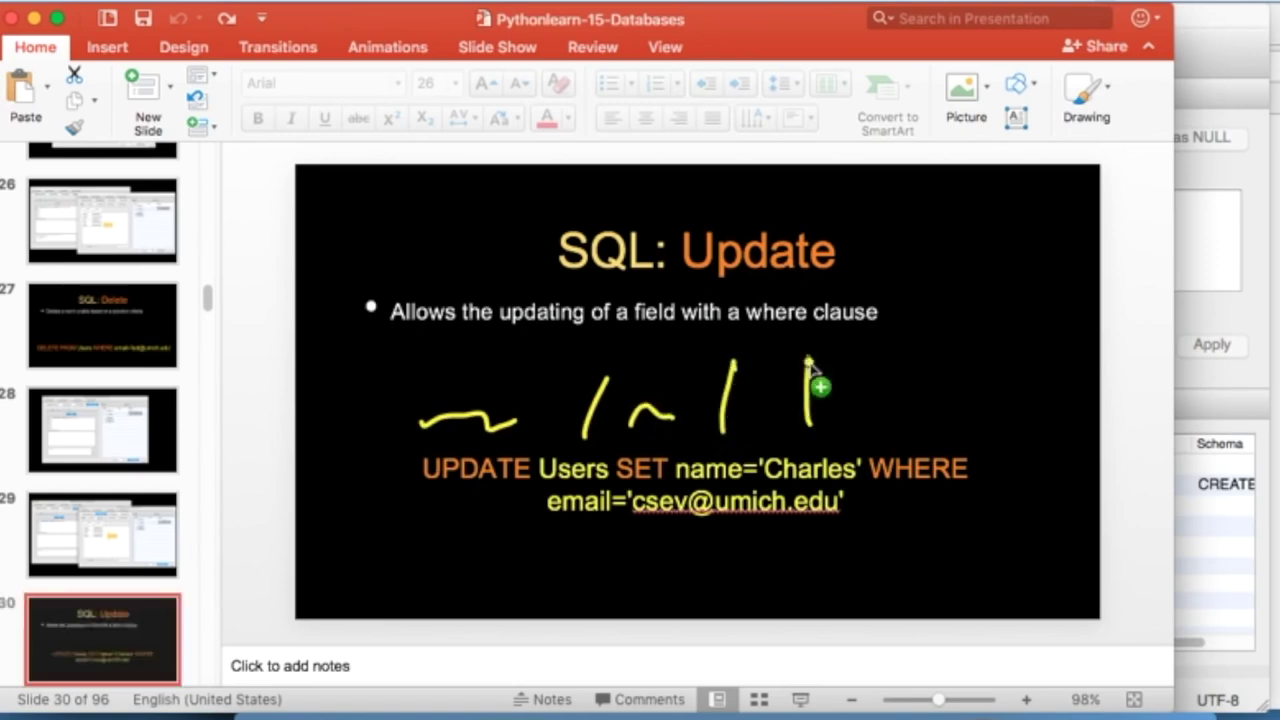
{"action": "left_click_drag", "start_coordinate": [910, 437], "coordinate": [930, 360]}
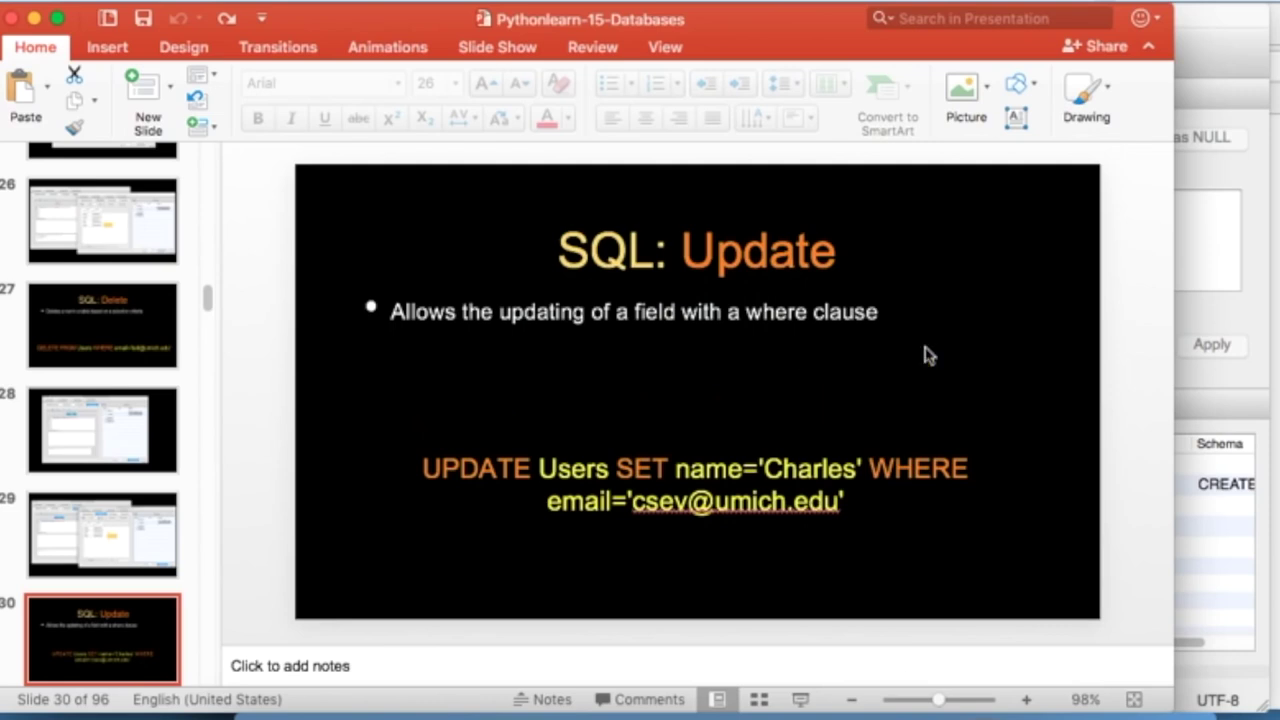
- Clear the ink annotations and select the UPDATE statement text on the slide
{"action": "left_click", "coordinate": [1246, 203]}
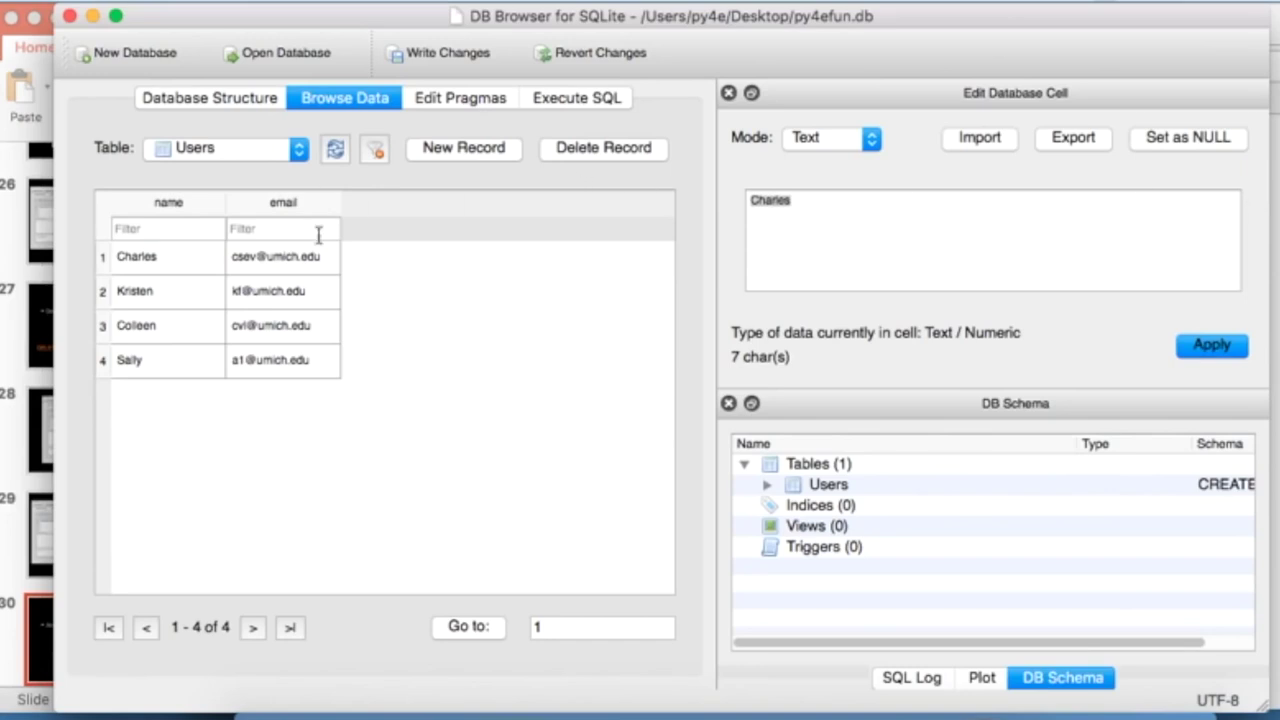
{"action": "key", "text": "super+Tab"}
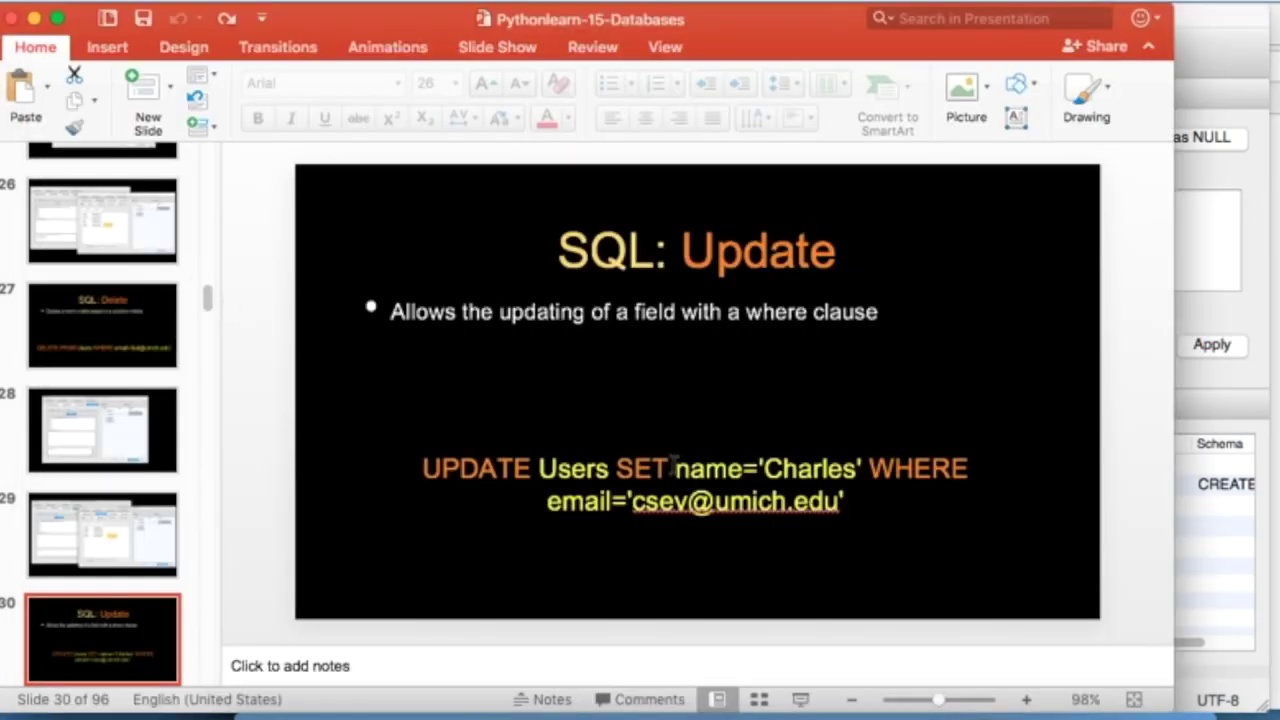
{"action": "left_click", "coordinate": [673, 460]}
{"action": "left_click_drag", "start_coordinate": [866, 503], "coordinate": [310, 472]}
{"action": "key", "text": "super+c"}
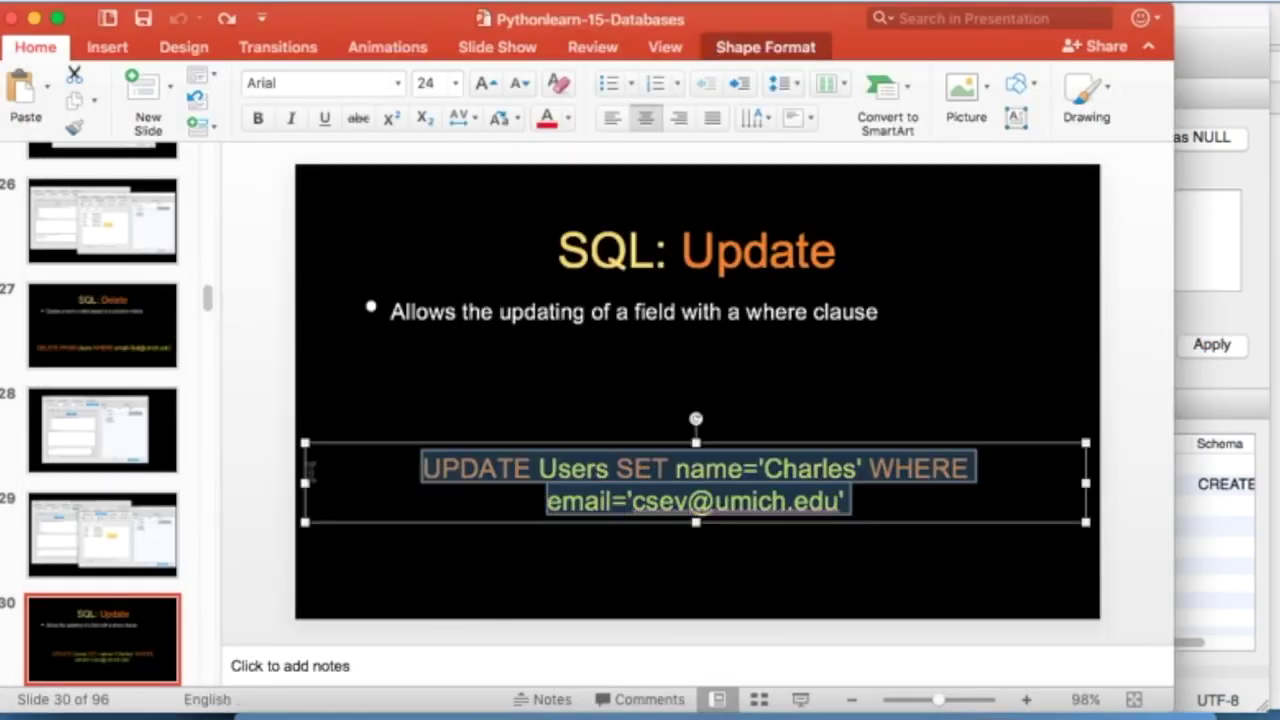
- Paste the UPDATE over the old DELETE query, change Charles to Chuck, run it, and view Users
{"action": "key", "text": "super+Tab"}
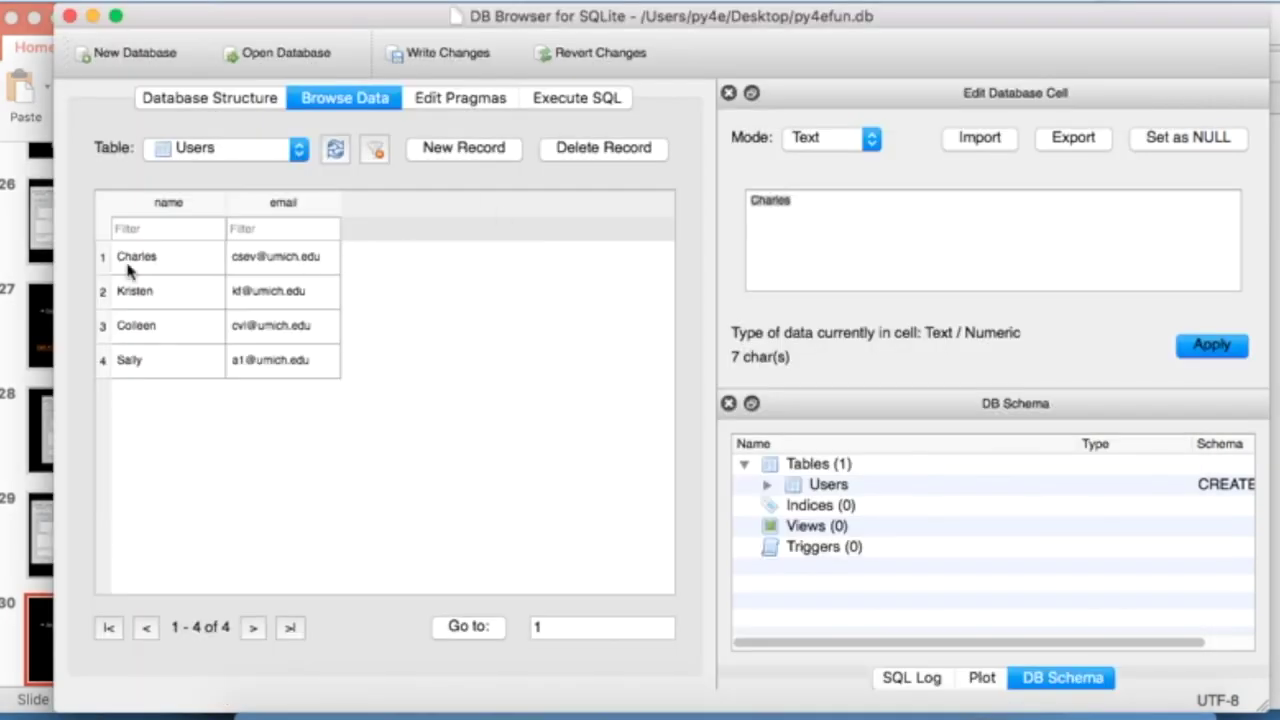
{"action": "left_click", "coordinate": [560, 98]}
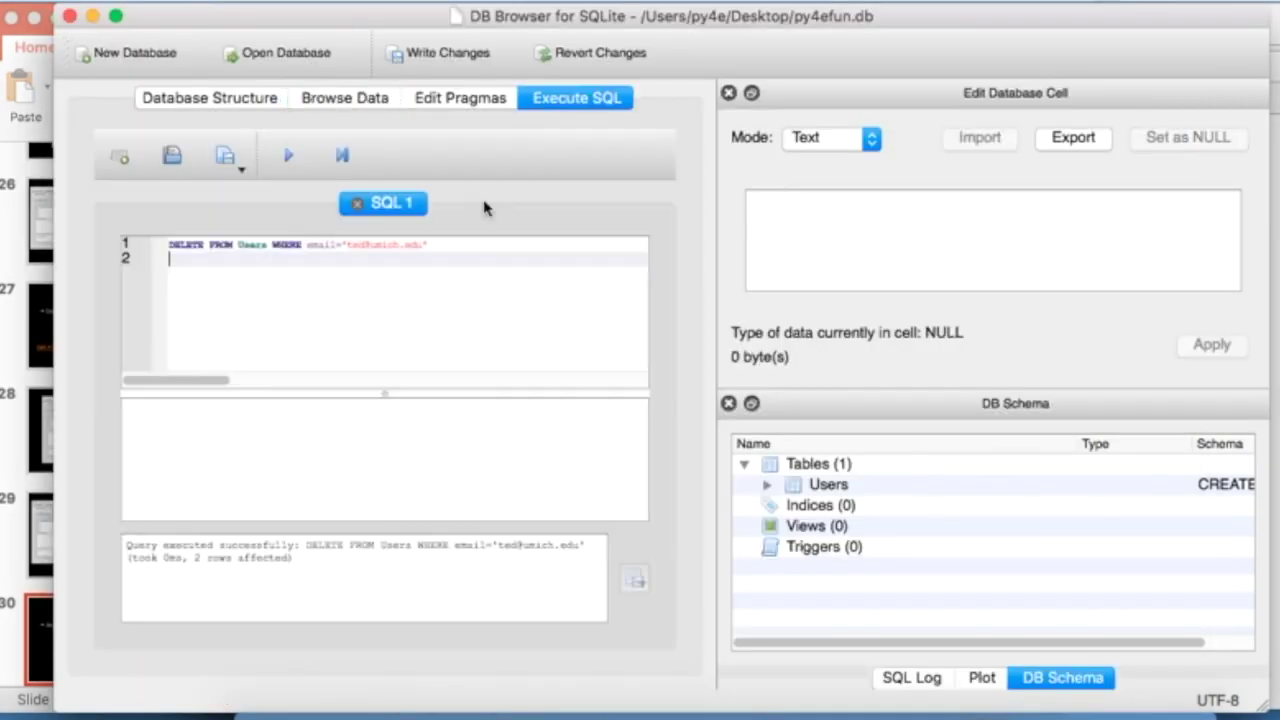
{"action": "triple_click", "coordinate": [445, 243]}
{"action": "key", "text": "super+v"}
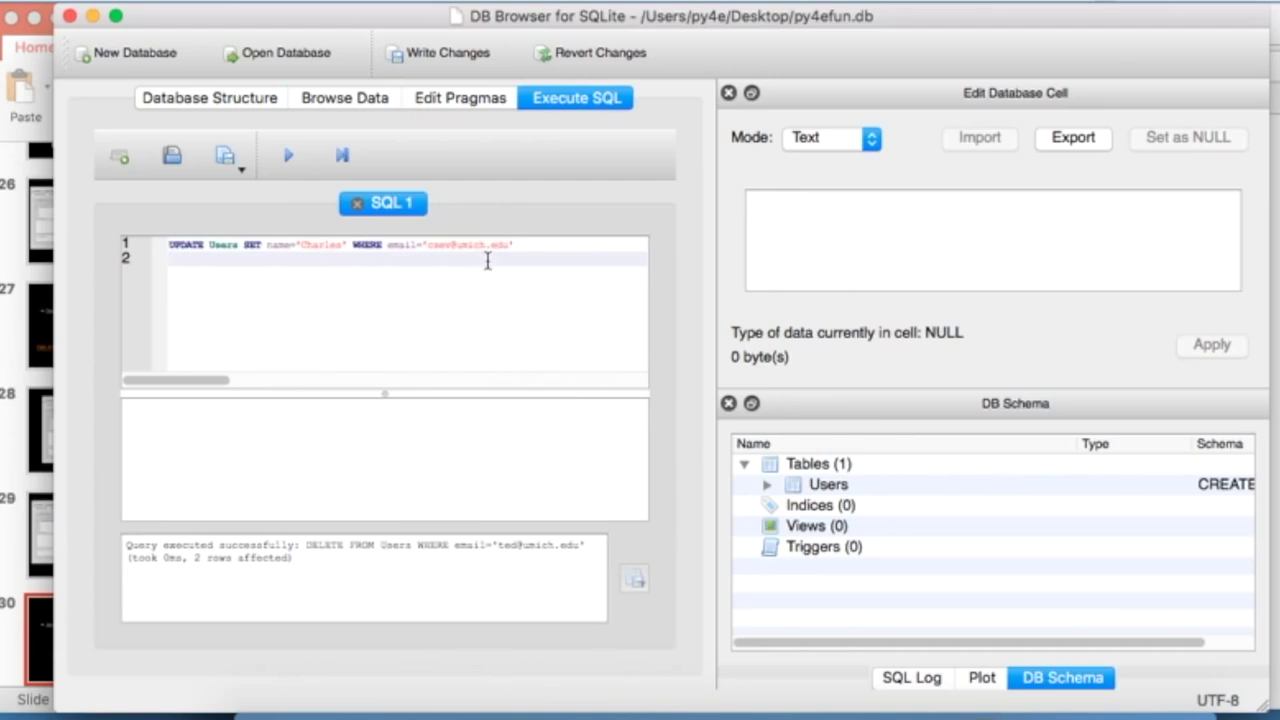
{"action": "double_click", "coordinate": [322, 244]}
{"action": "type", "text": "Chuck"}
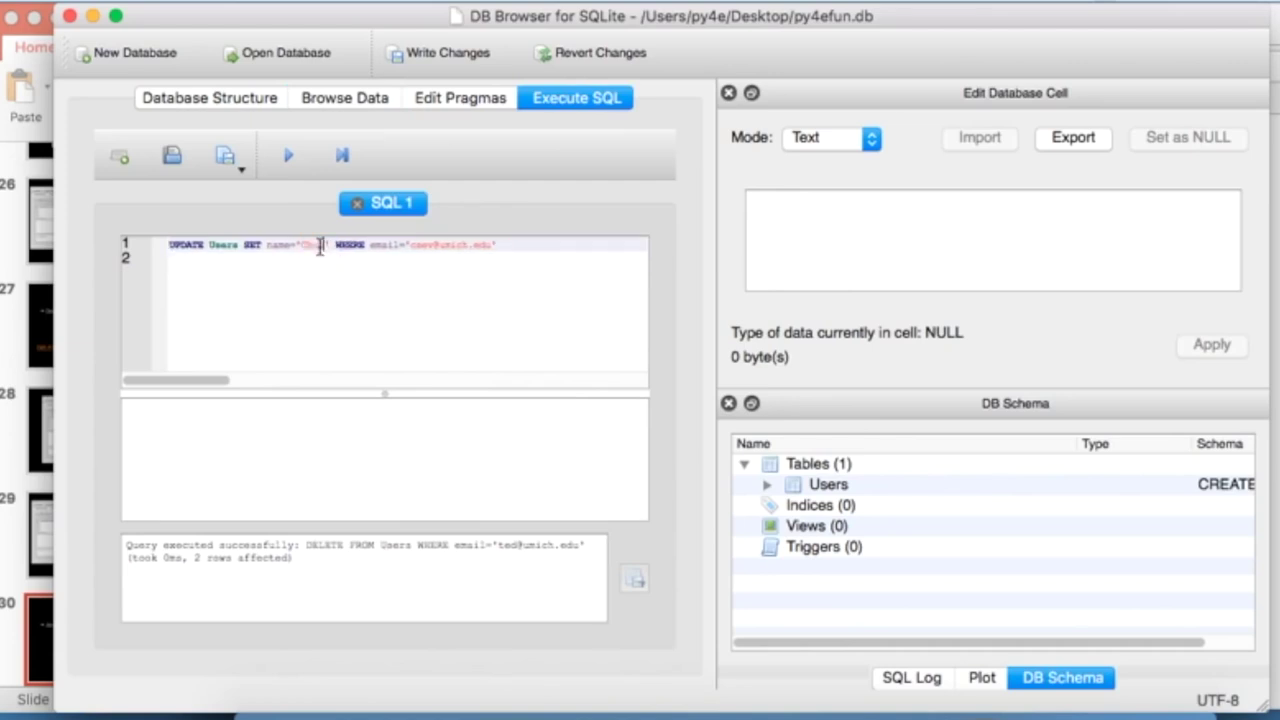
{"action": "left_click", "coordinate": [288, 162]}
{"action": "left_click", "coordinate": [350, 104]}
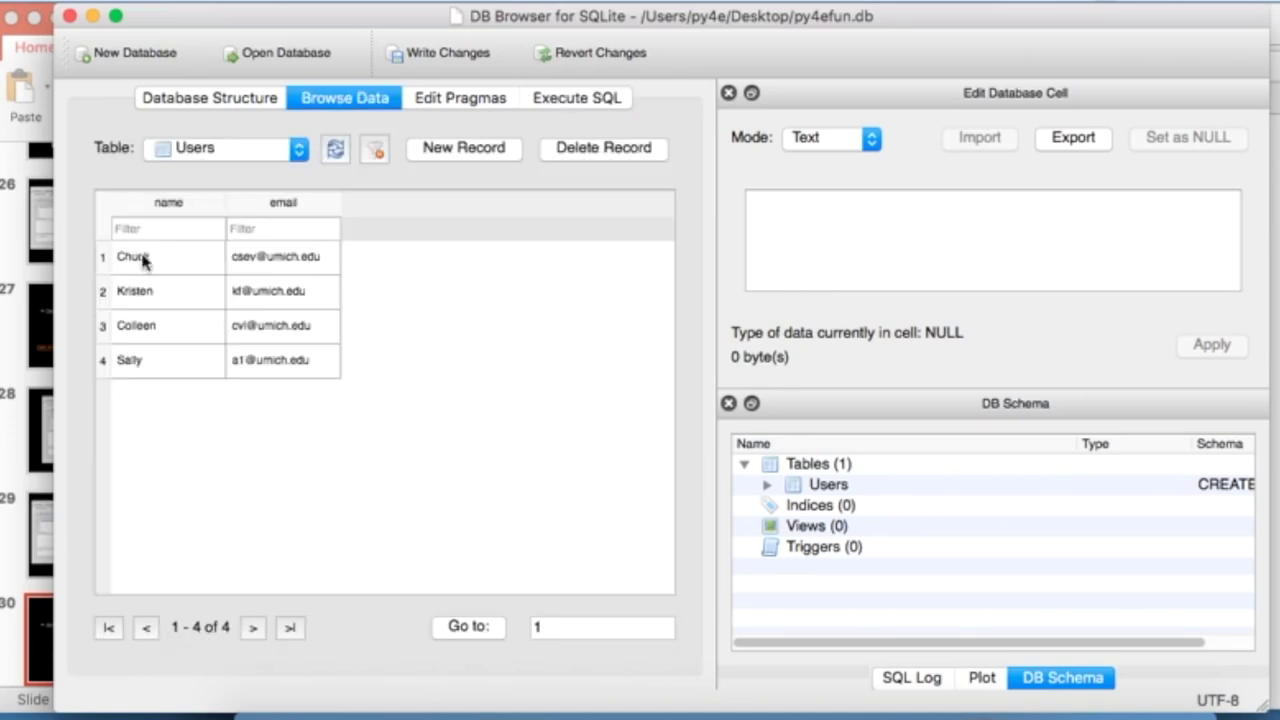
- Return to the presentation and deselect the UPDATE statement on the slide
{"action": "key", "text": "super+Tab"}
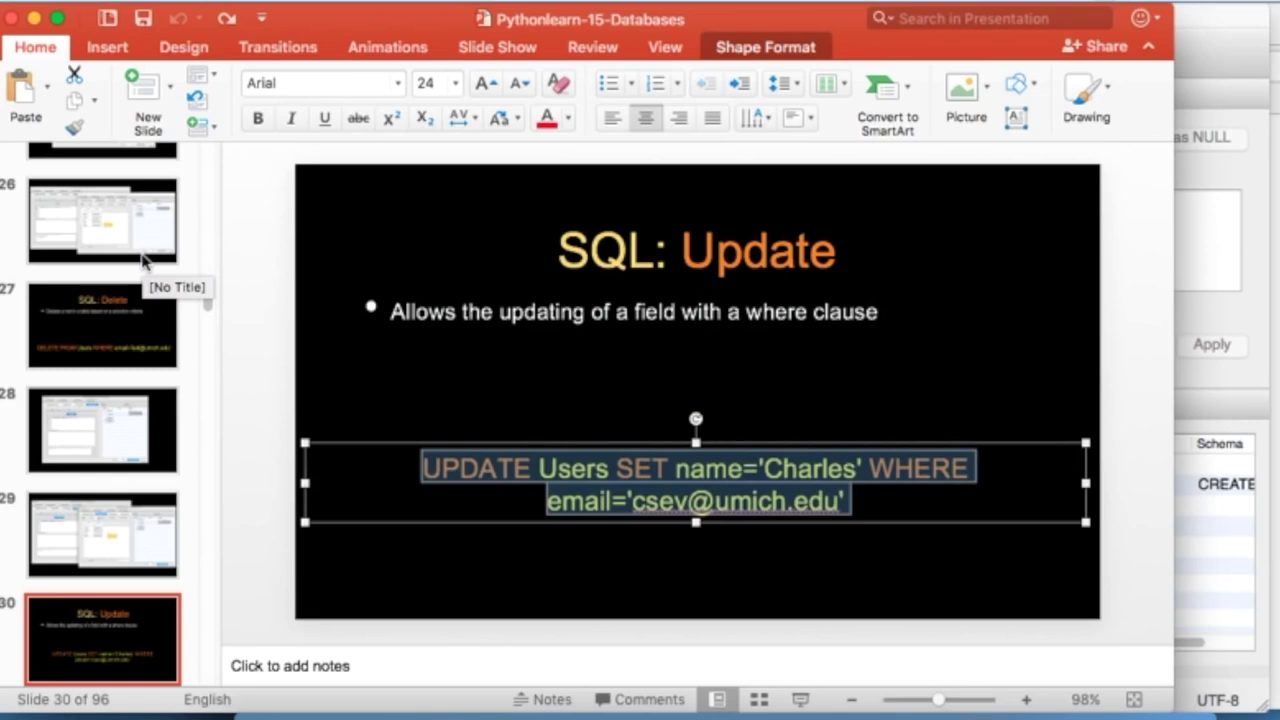
{"action": "left_click", "coordinate": [471, 580]}
{"action": "left_click", "coordinate": [135, 640]}
- Copy SELECT * FROM Users from the Retrieving Records slide and run it to list all users
{"action": "key", "text": "Down"}
{"action": "key", "text": "Down"}
{"action": "key", "text": "Down"}
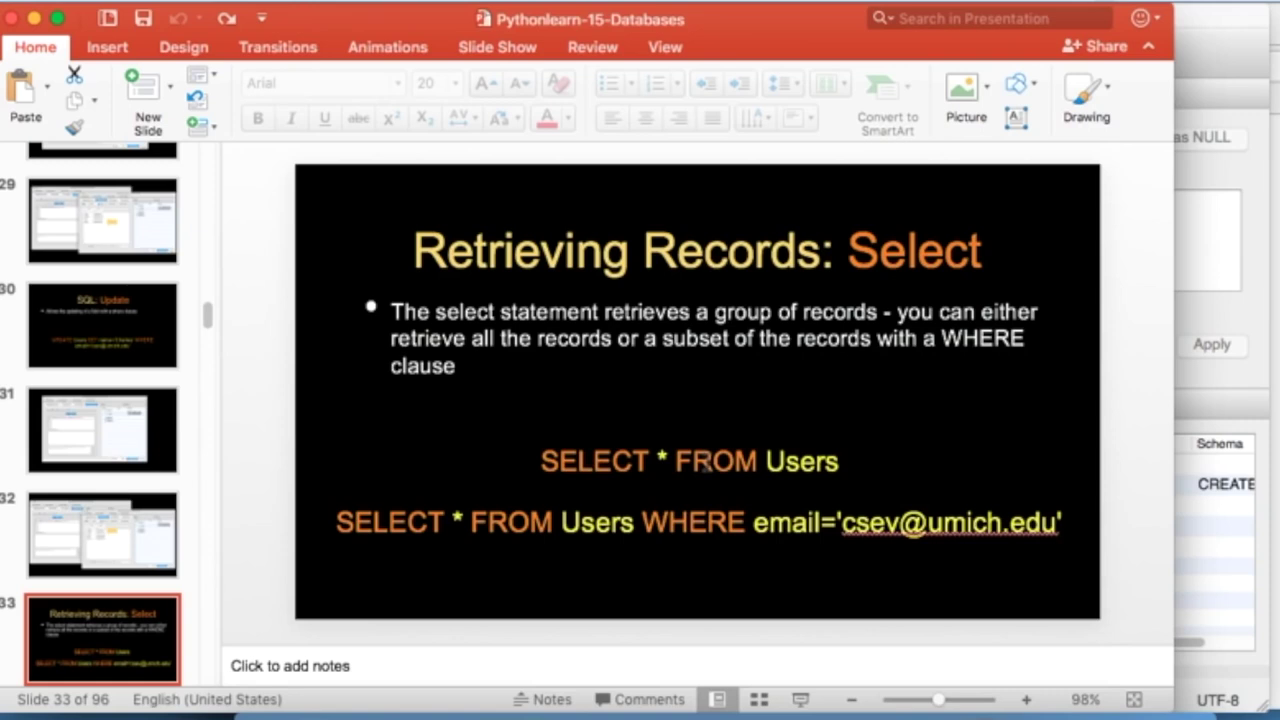
{"action": "left_click_drag", "start_coordinate": [843, 466], "coordinate": [540, 462]}
{"action": "key", "text": "super+c"}
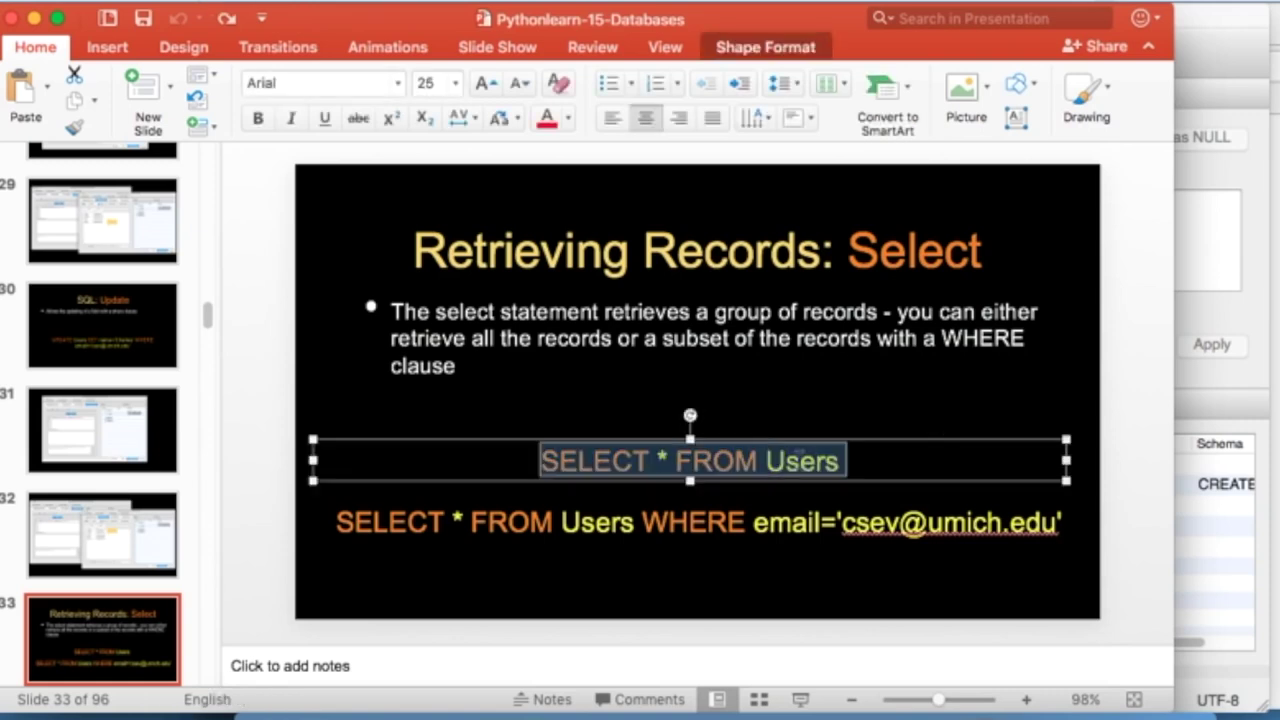
{"action": "left_click", "coordinate": [1185, 322]}
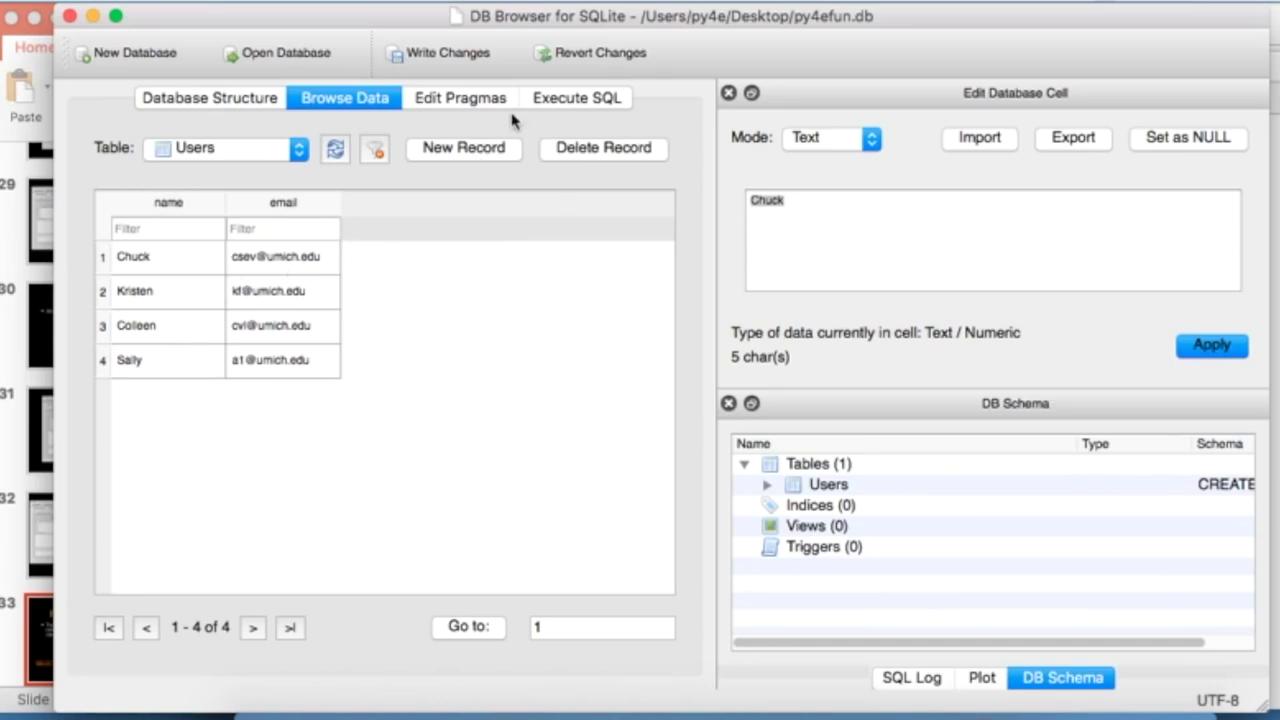
{"action": "left_click", "coordinate": [578, 97]}
{"action": "left_click", "coordinate": [415, 263]}
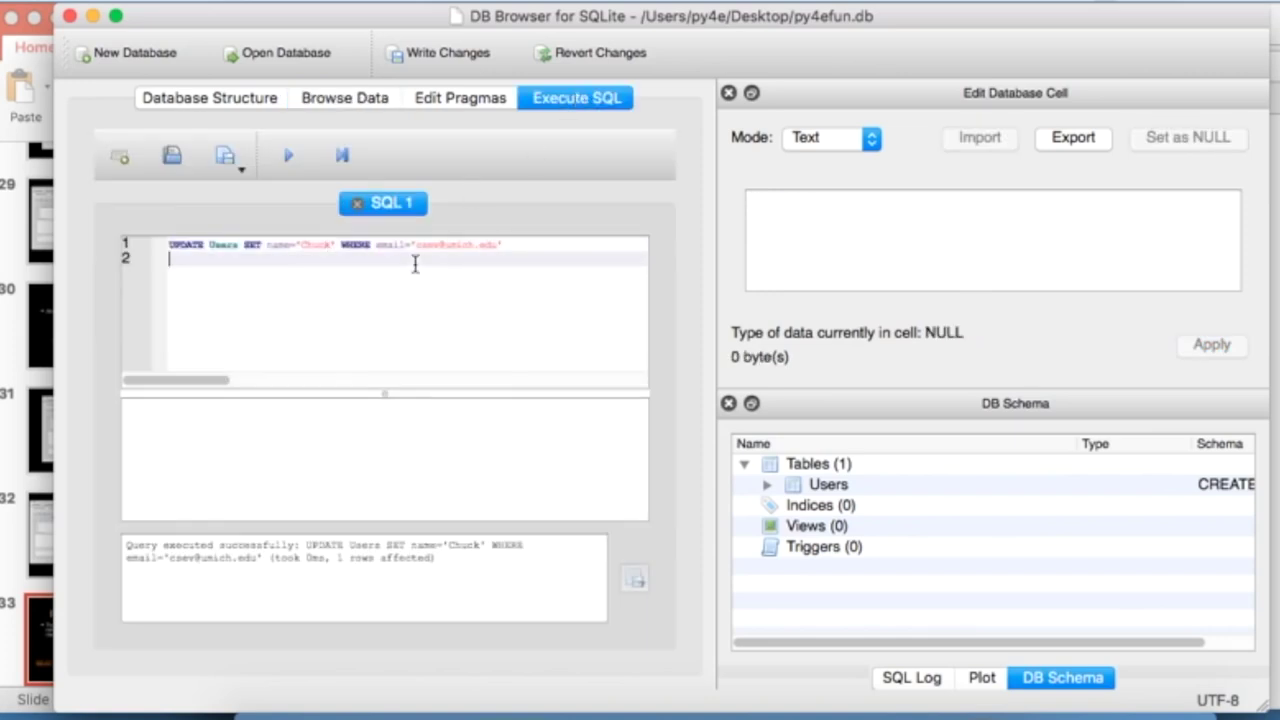
{"action": "key", "text": "super+a"}
{"action": "key", "text": "super+v"}
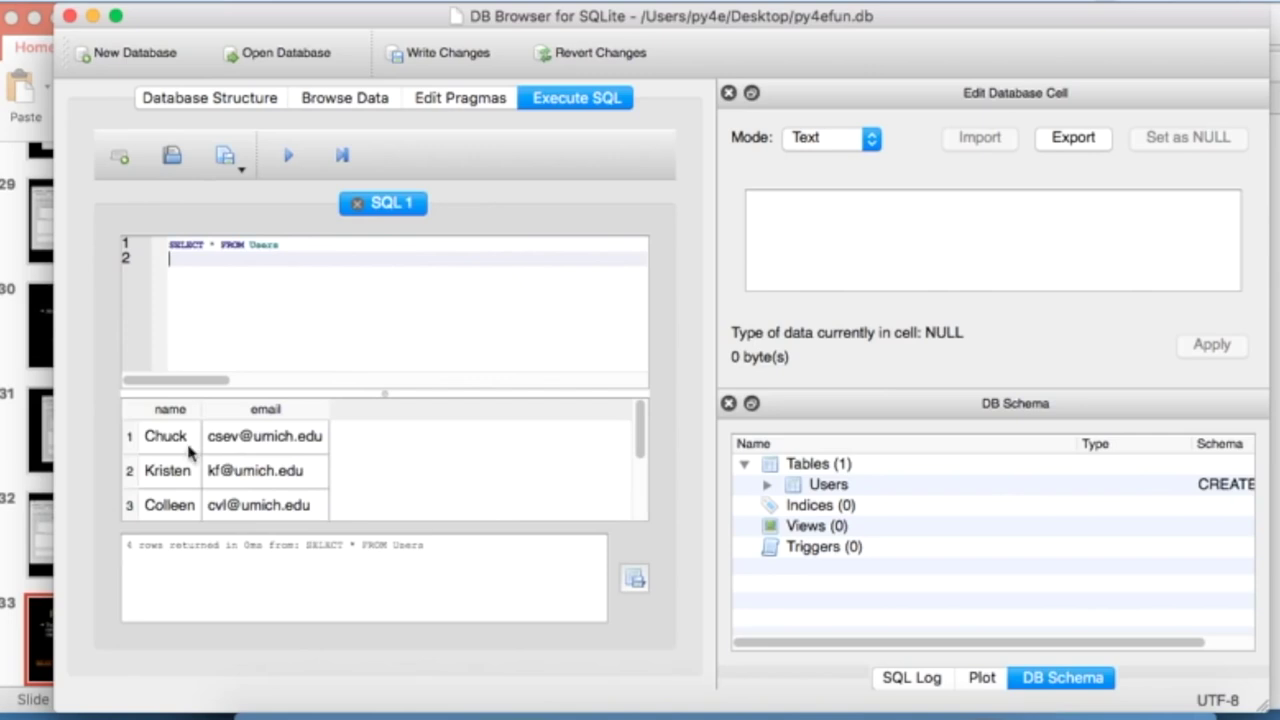
{"action": "left_click", "coordinate": [476, 433]}
{"action": "scroll", "coordinate": [476, 433], "scroll_direction": "down", "scroll_amount": 1}
{"action": "scroll", "coordinate": [476, 433], "scroll_direction": "up", "scroll_amount": 1}
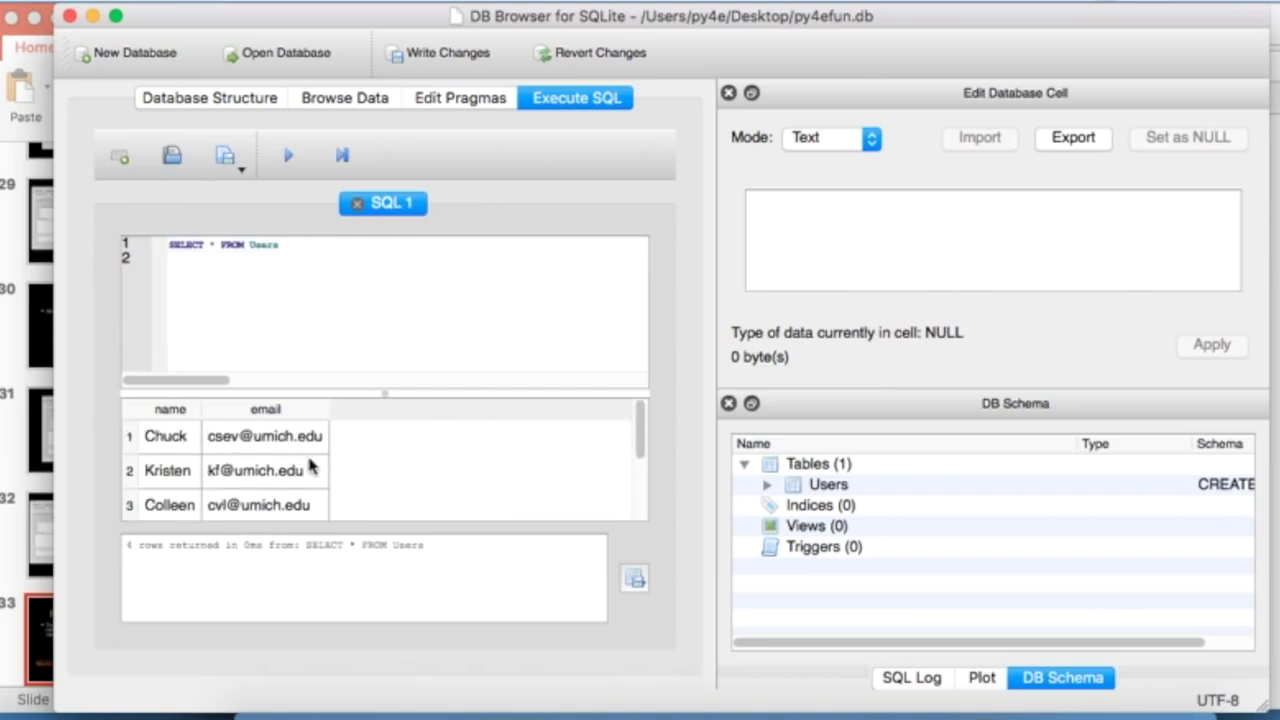
{"action": "scroll", "coordinate": [457, 492], "scroll_direction": "down", "scroll_amount": 1}
{"action": "scroll", "coordinate": [457, 492], "scroll_direction": "up", "scroll_amount": 1}
- Replace the query with the slide's WHERE email-filtered SELECT and run it
{"action": "key", "text": "super+Tab"}
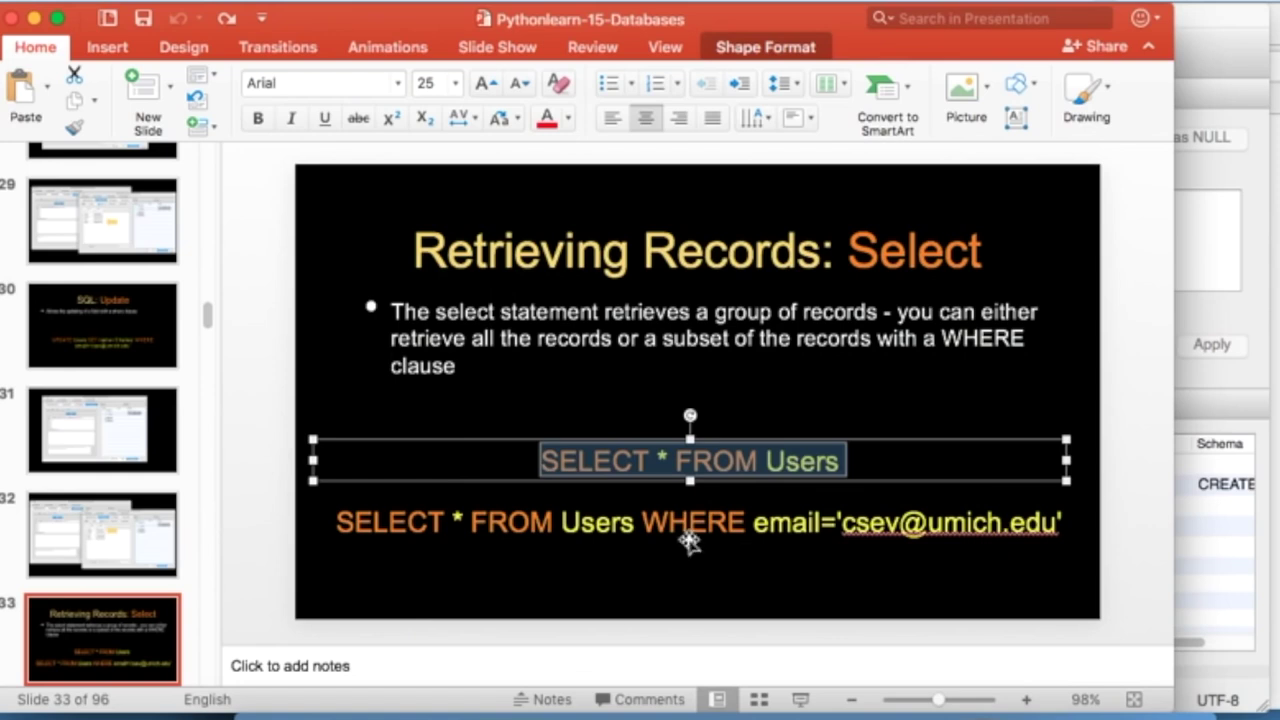
{"action": "triple_click", "coordinate": [672, 521]}
{"action": "key", "text": "super+c"}
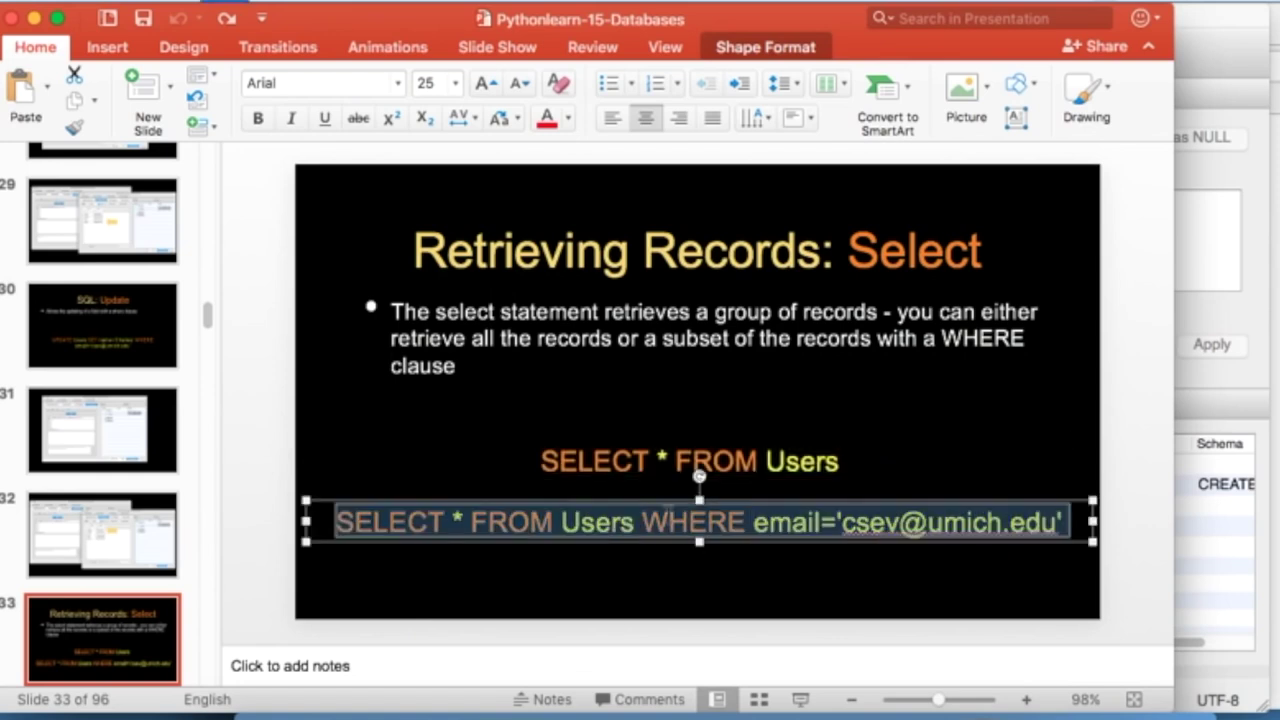
{"action": "key", "text": "super+Tab"}
{"action": "left_click", "coordinate": [447, 262]}
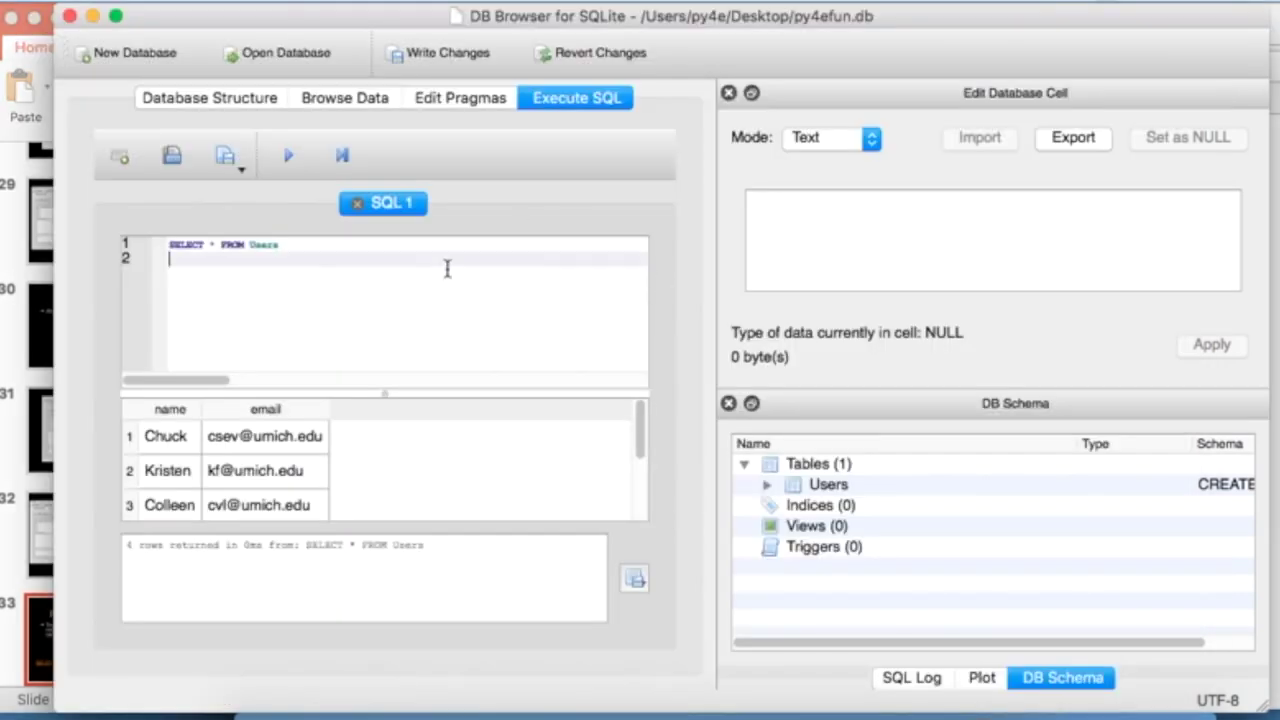
{"action": "key", "text": "super+a"}
{"action": "key", "text": "super+v"}
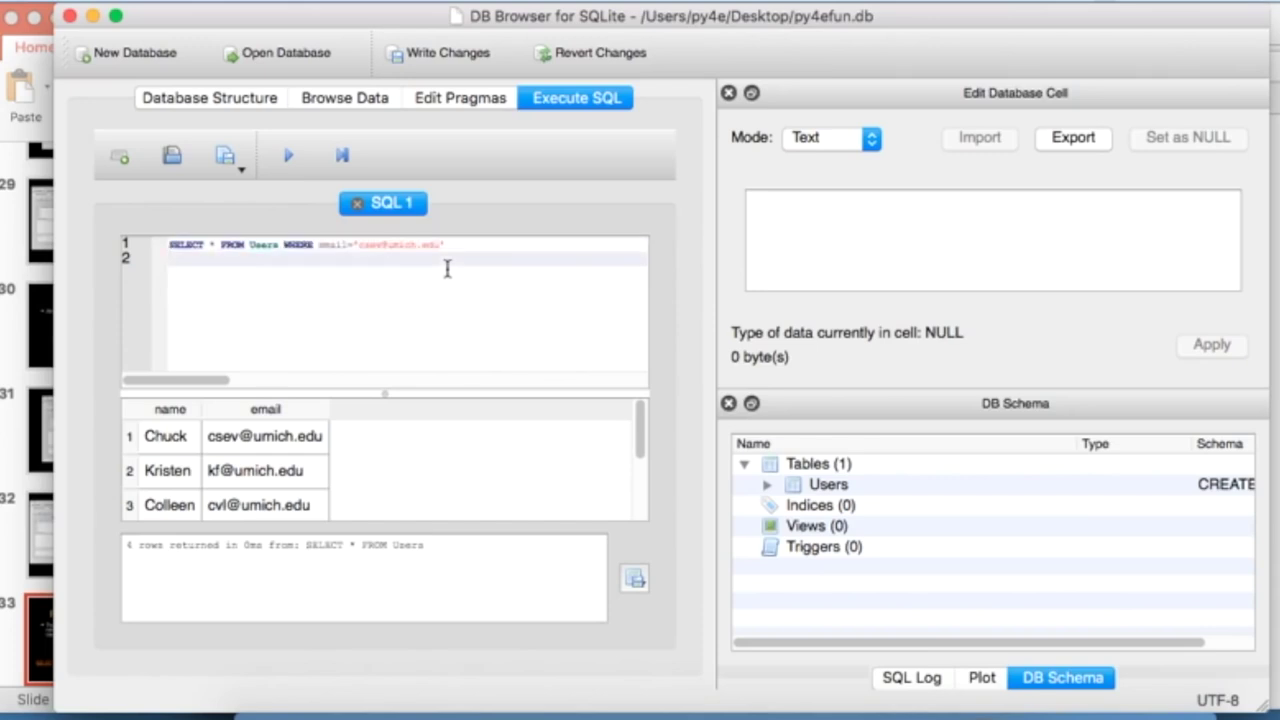
{"action": "left_click", "coordinate": [290, 155]}
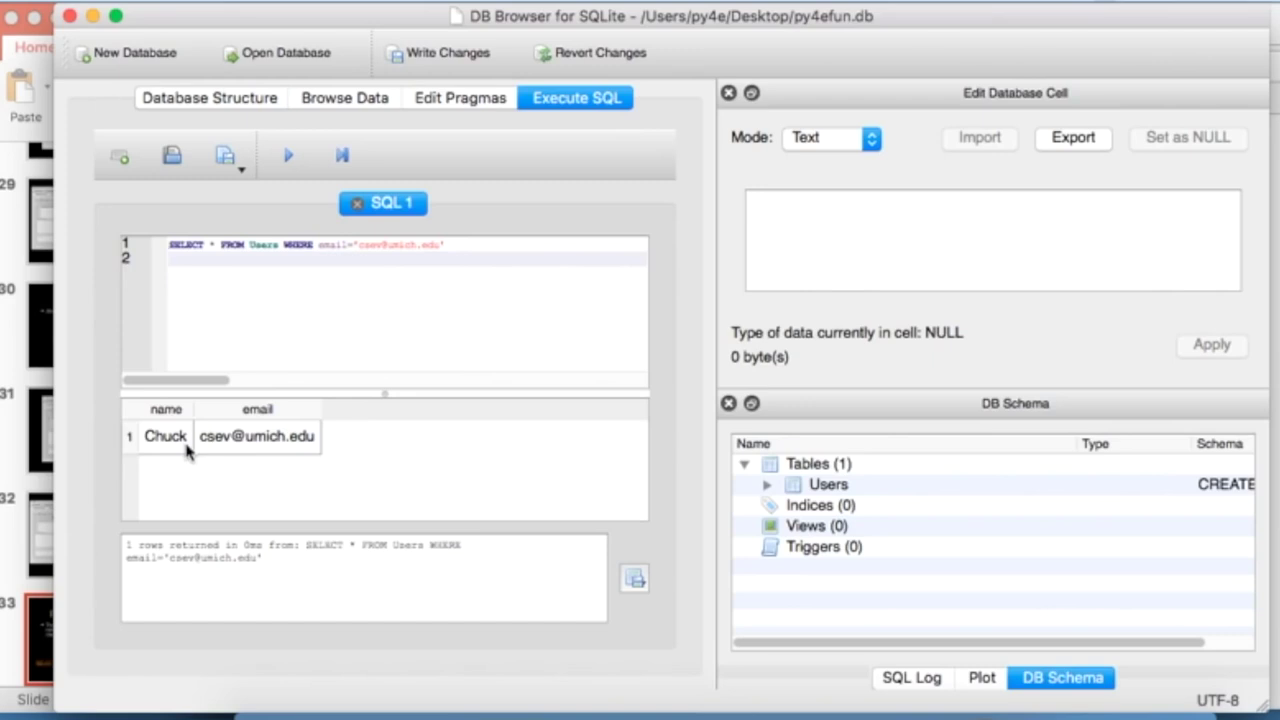
{"action": "key", "text": "super+Tab"}
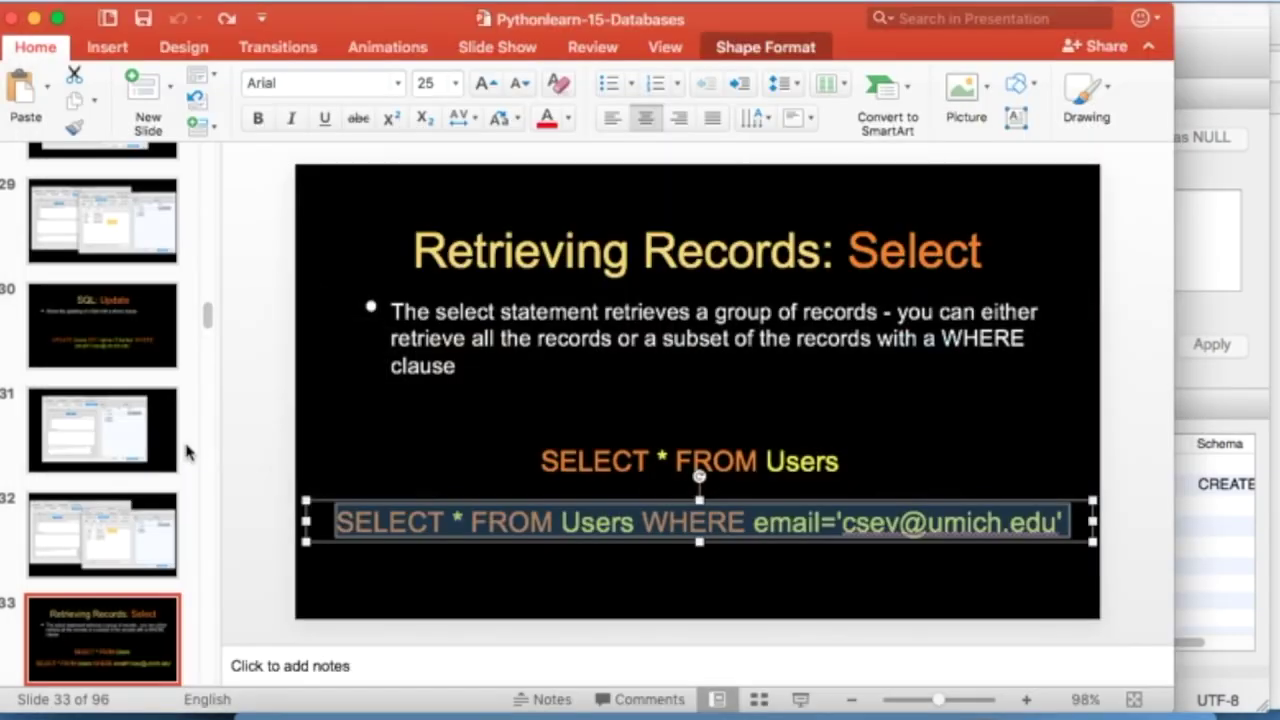
- Copy SELECT * FROM Users ORDER BY email from the sorting slide and run it
{"action": "left_click", "coordinate": [110, 648]}
{"action": "key", "text": "Down"}
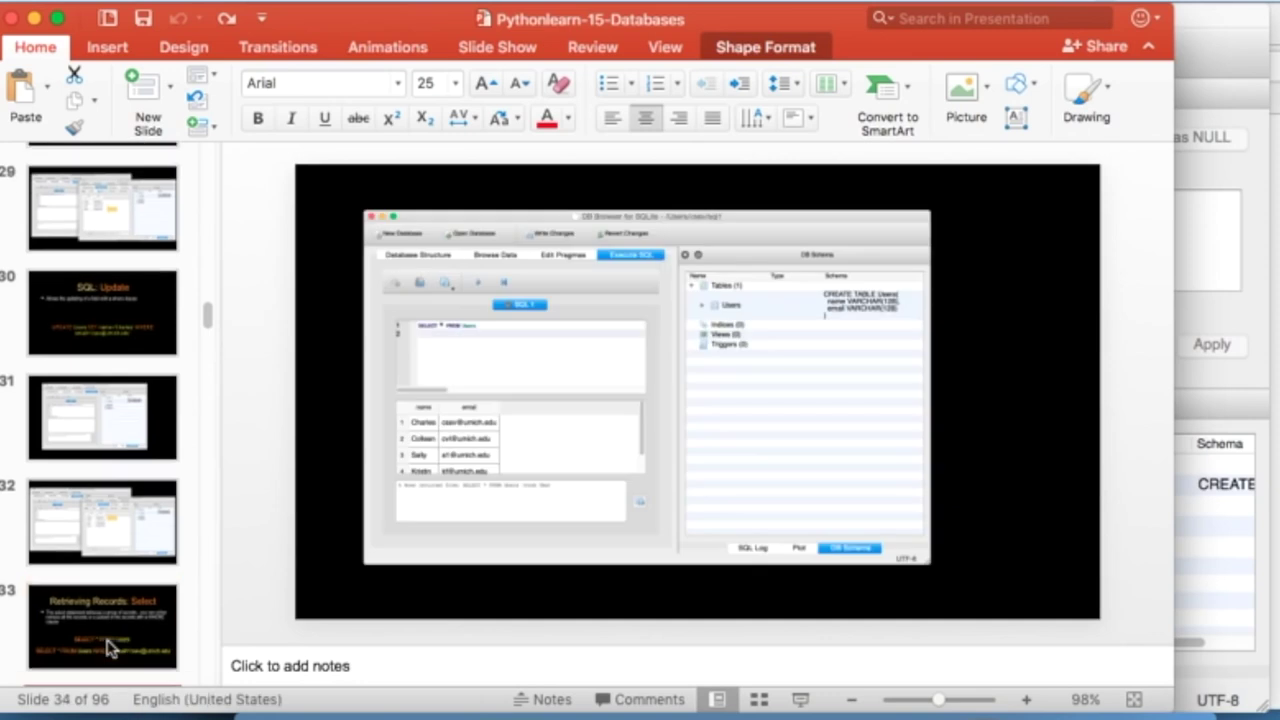
{"action": "key", "text": "Down"}
{"action": "key", "text": "Down"}
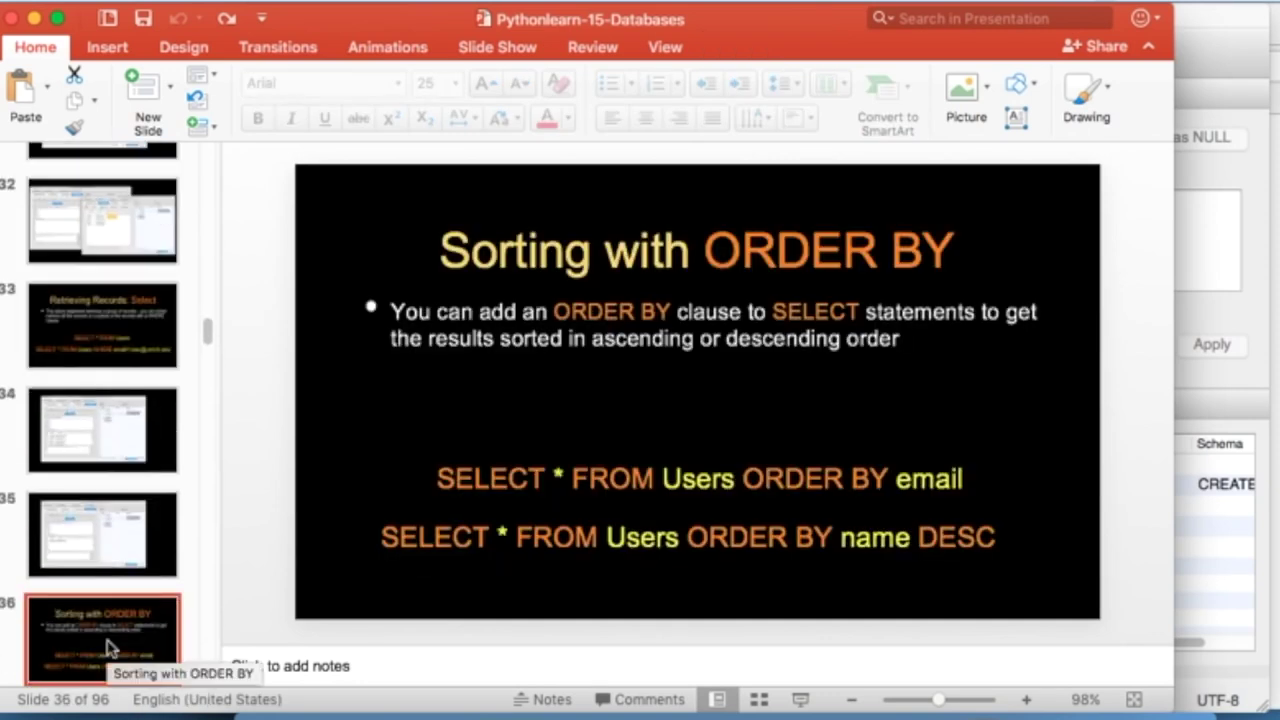
{"action": "triple_click", "coordinate": [780, 478]}
{"action": "key", "text": "super+c"}
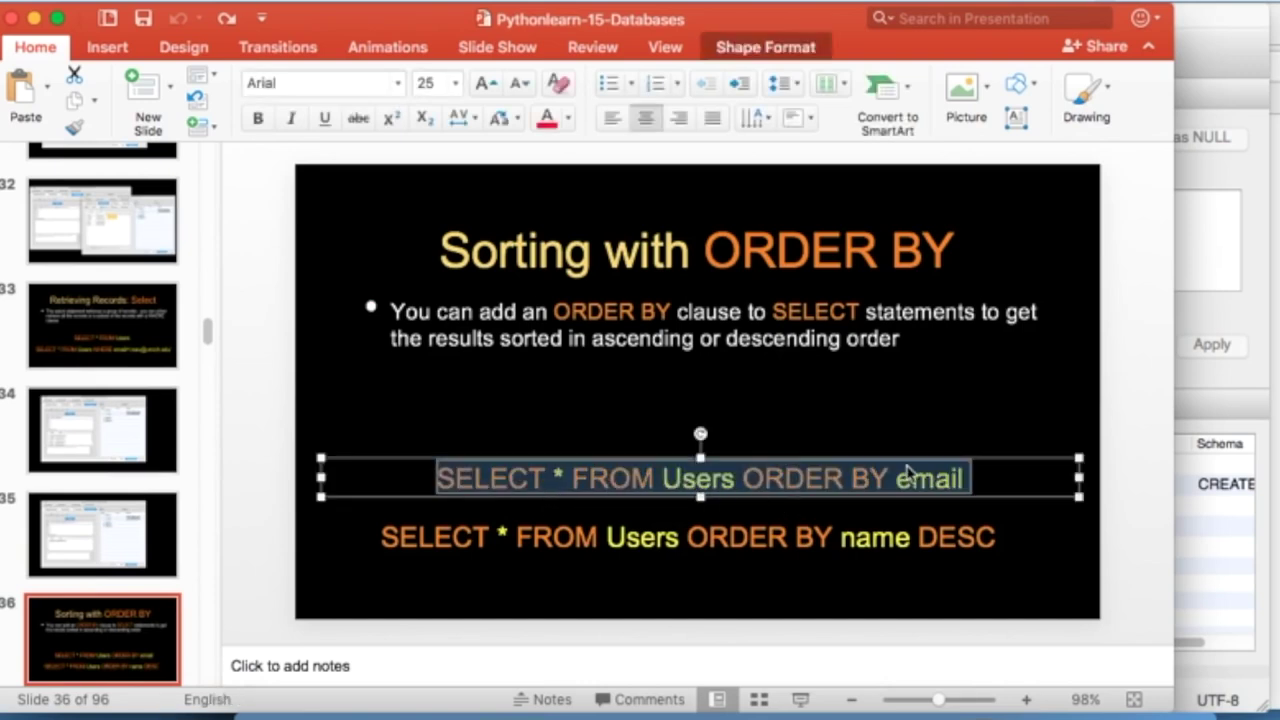
{"action": "key", "text": "super+Tab"}
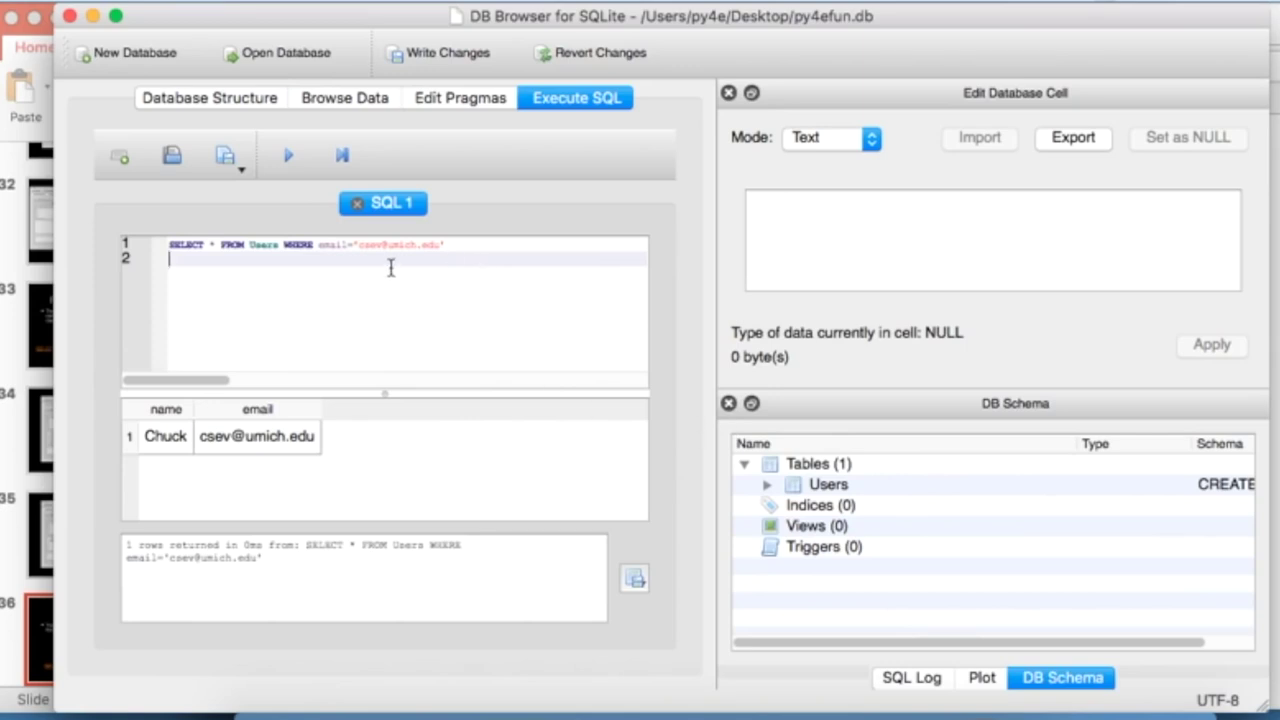
{"action": "key", "text": "super+a"}
{"action": "key", "text": "super+v"}
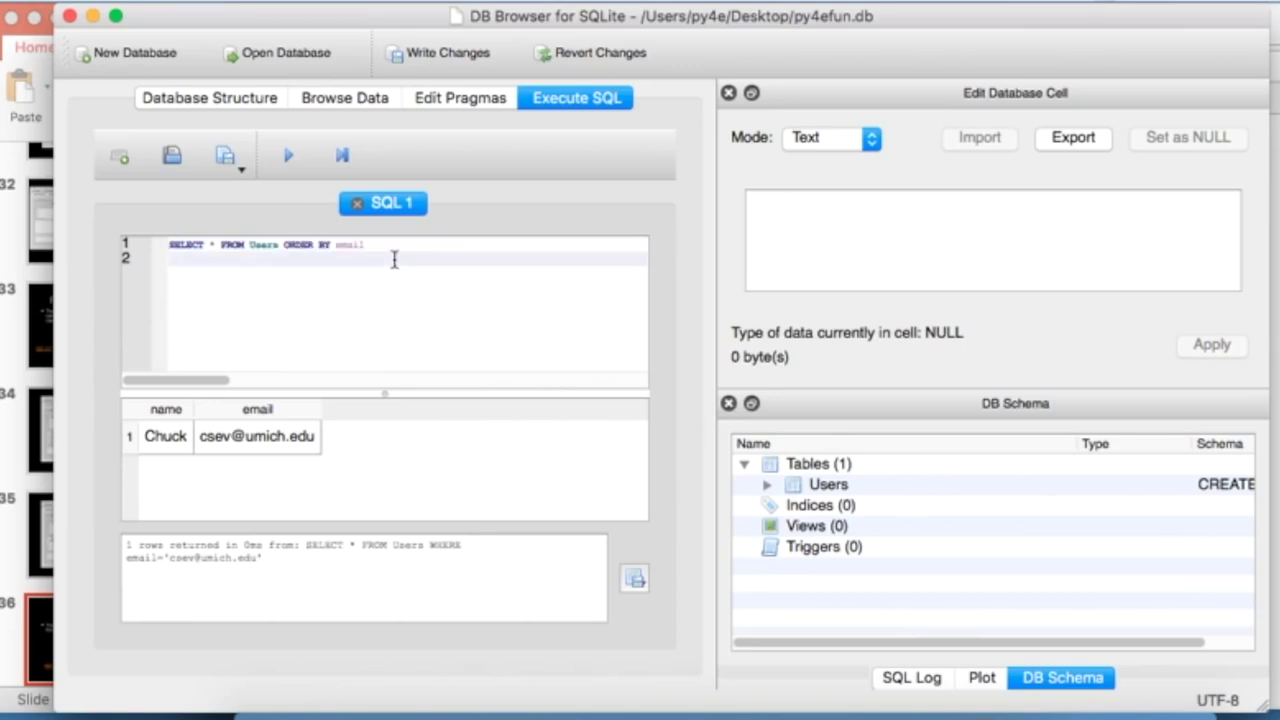
{"action": "left_click", "coordinate": [288, 158]}
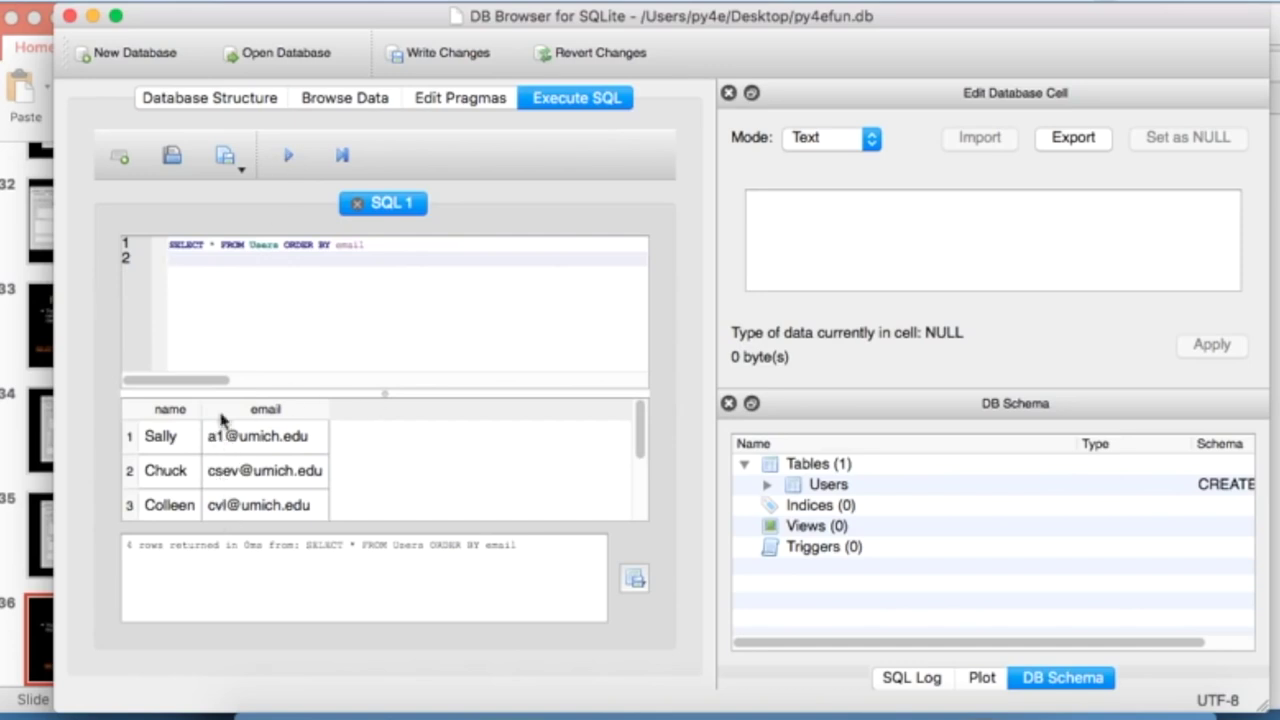
- Change the sort to ORDER BY name DESC and rerun the query
{"action": "double_click", "coordinate": [354, 243]}
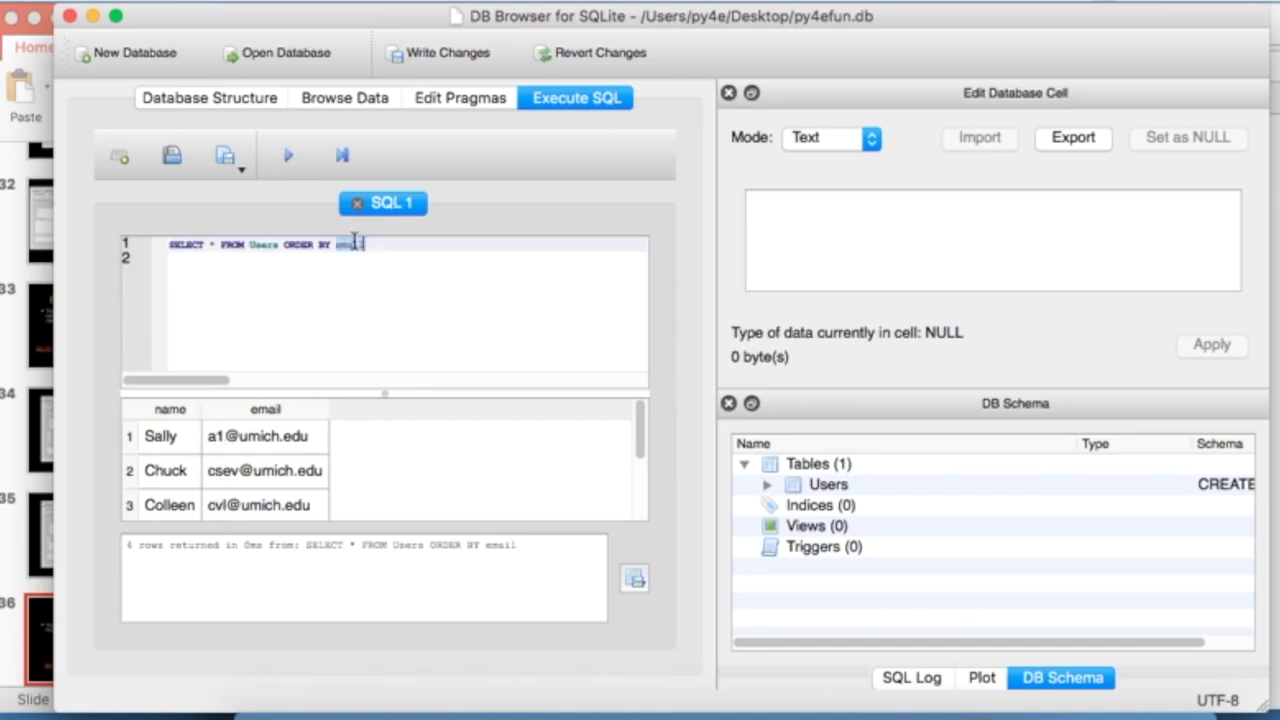
{"action": "type", "text": "name DESC"}
{"action": "left_click", "coordinate": [291, 155]}
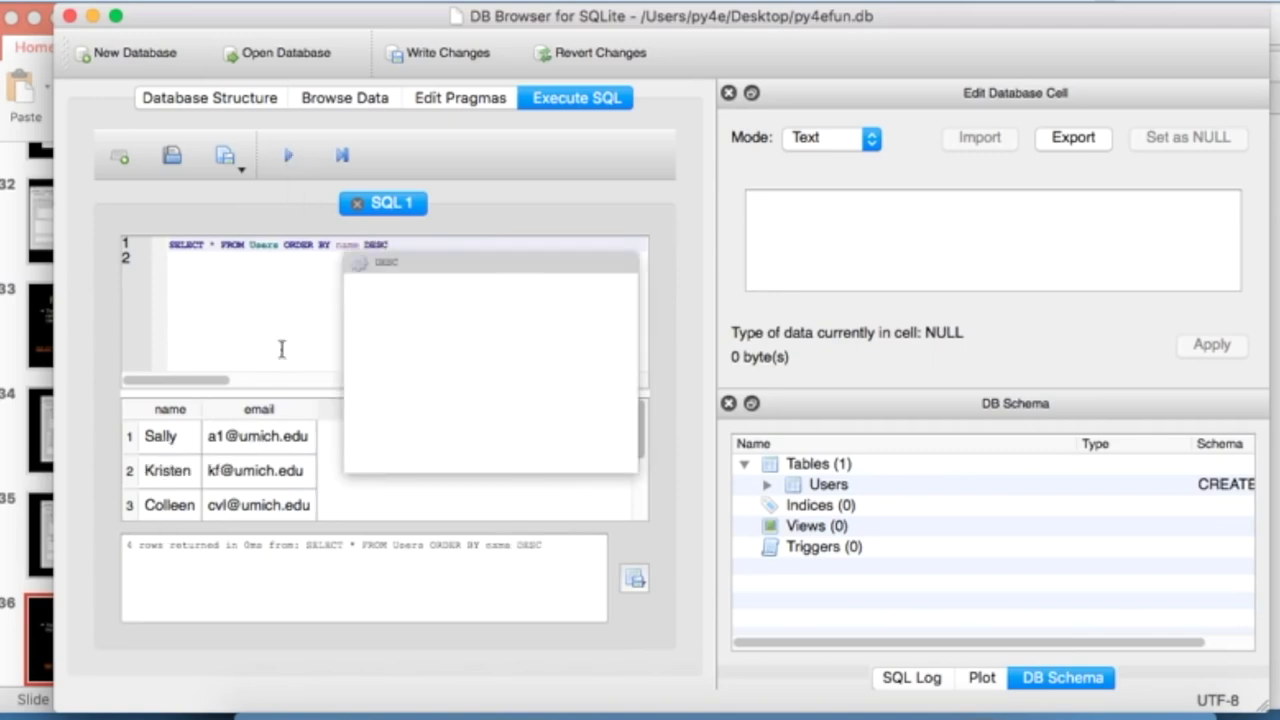
{"action": "scroll", "coordinate": [352, 470], "scroll_direction": "down", "scroll_amount": 2}
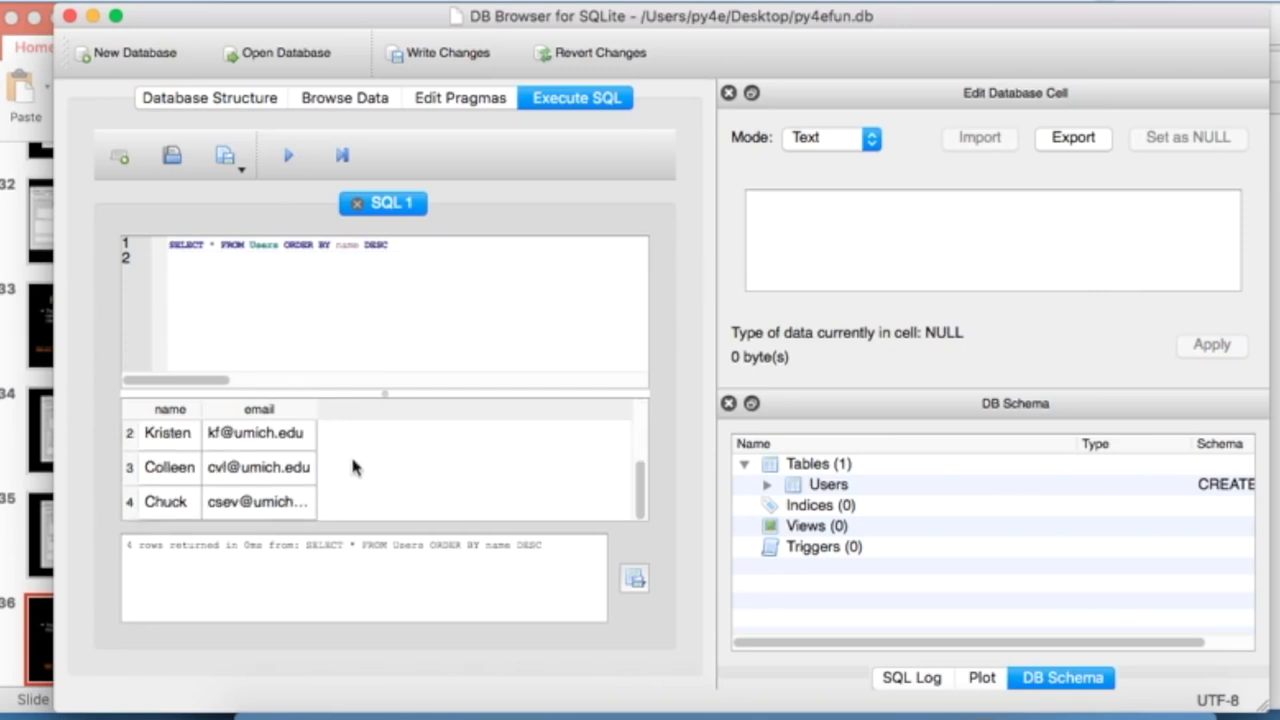
- Show the SQL Summary slide full-screen in the presentation
{"action": "key", "text": "super+Tab"}
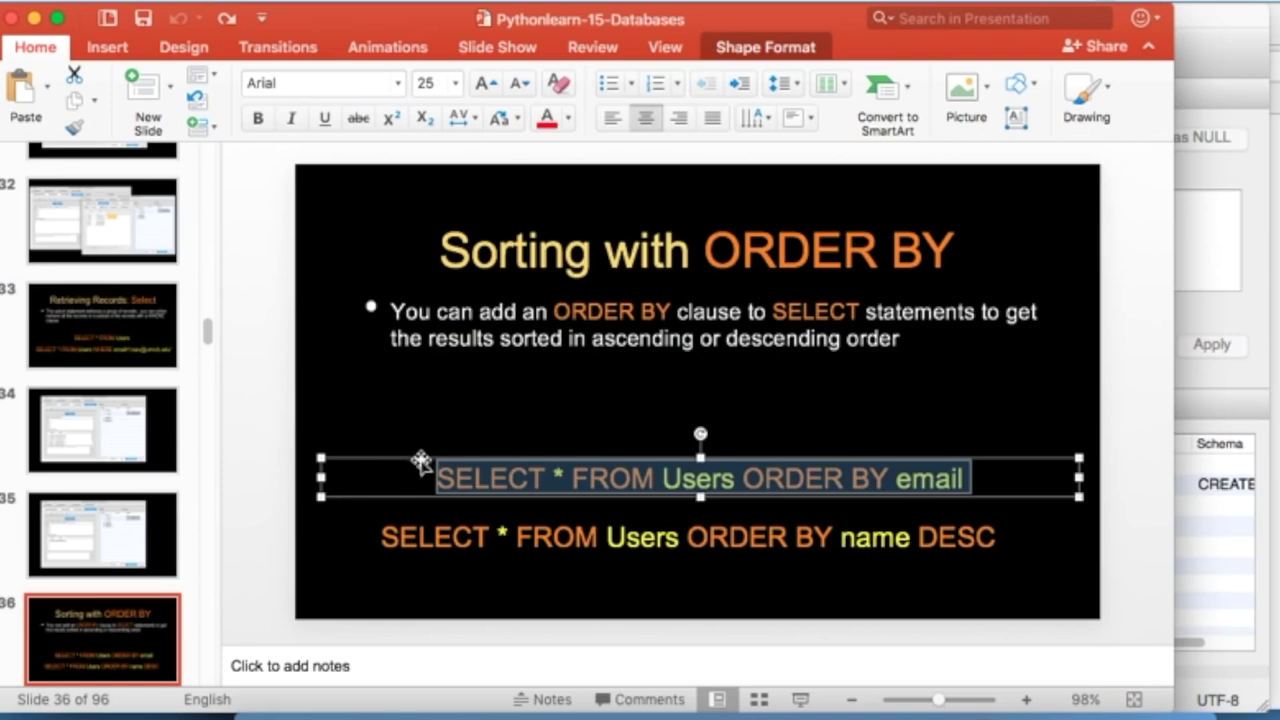
{"action": "left_click", "coordinate": [148, 617]}
{"action": "key", "text": "Down"}
{"action": "key", "text": "Down"}
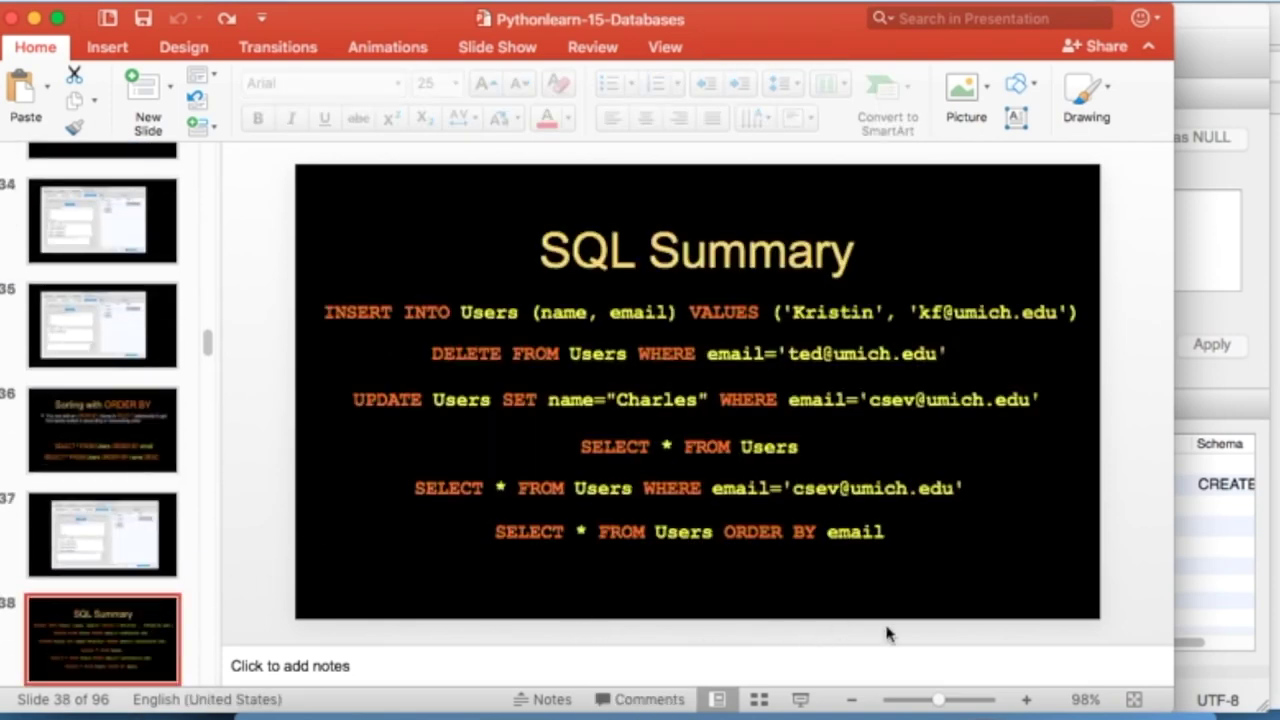
{"action": "left_click", "coordinate": [800, 699]}
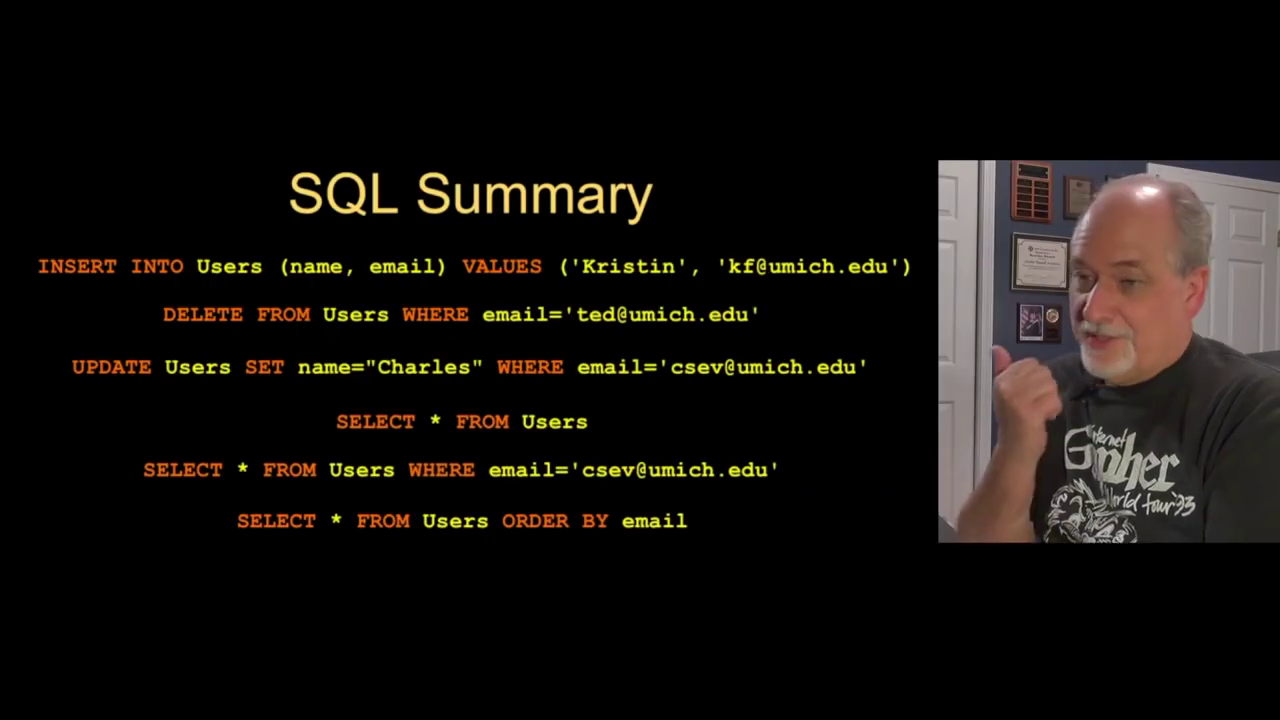